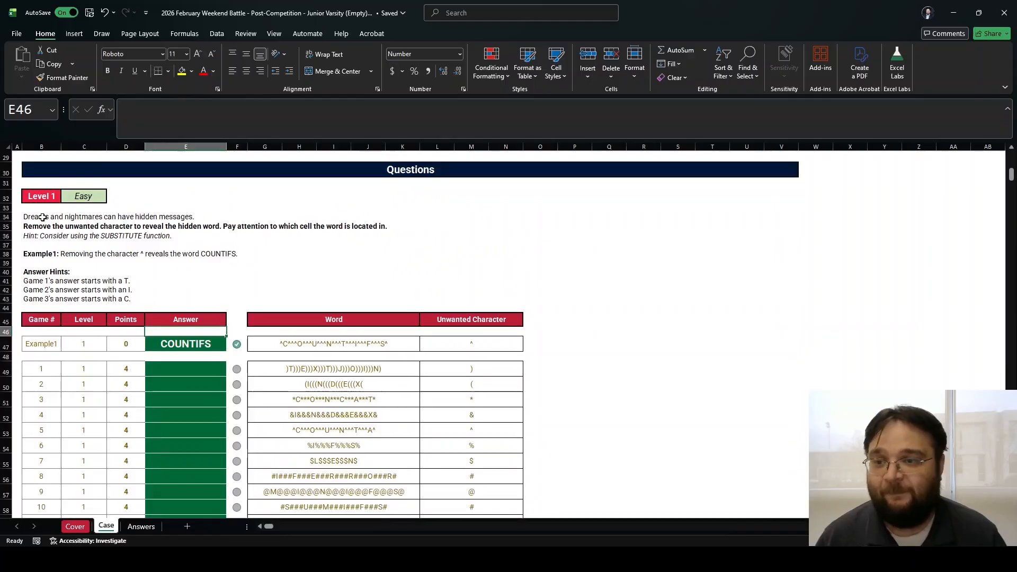
Paste the Level 1 Example1 answer as a plain value into E46, directly above the original answer cell.
left_click(44, 215)
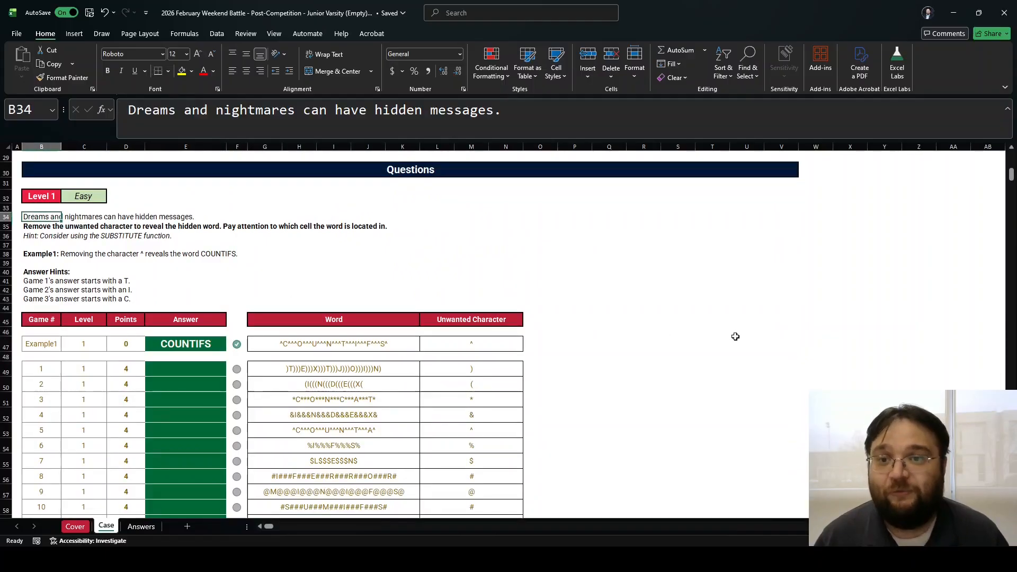
key("Down")
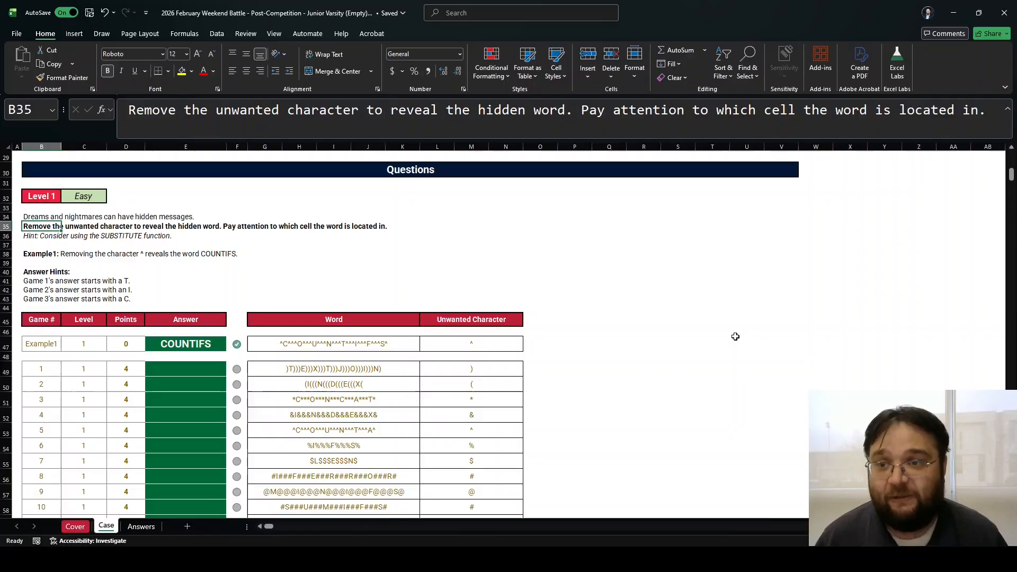
key("Down")
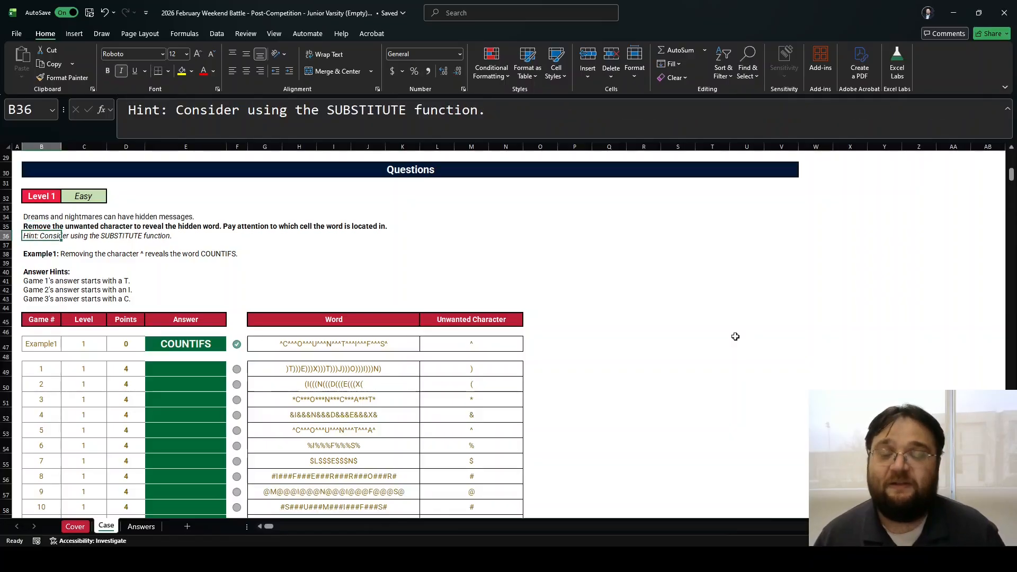
left_click(194, 344)
key("ctrl+c")
left_click(190, 332)
key("ctrl+shift+v")
Replace the Example1 answer in E47 with =SUBSTITUTE(G47,L47,"") to strip the unwanted character from the word.
left_click(188, 342)
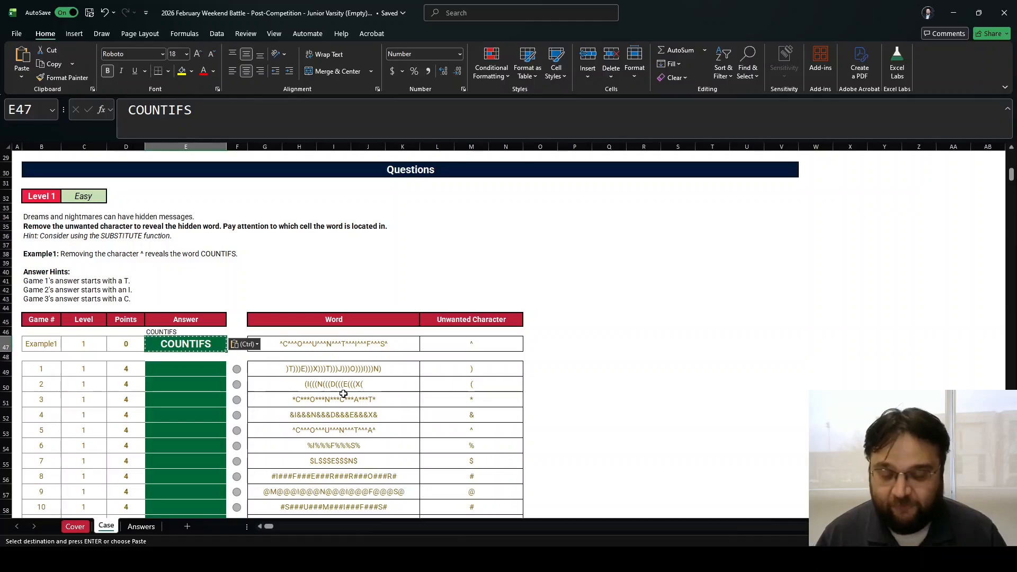
type("=substitute(")
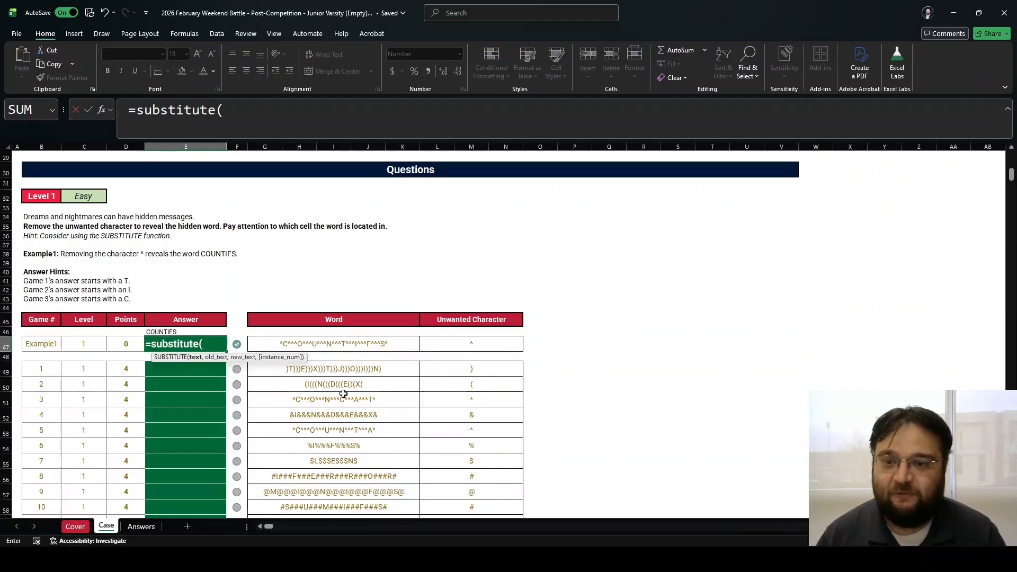
key("Right")
key("Right")
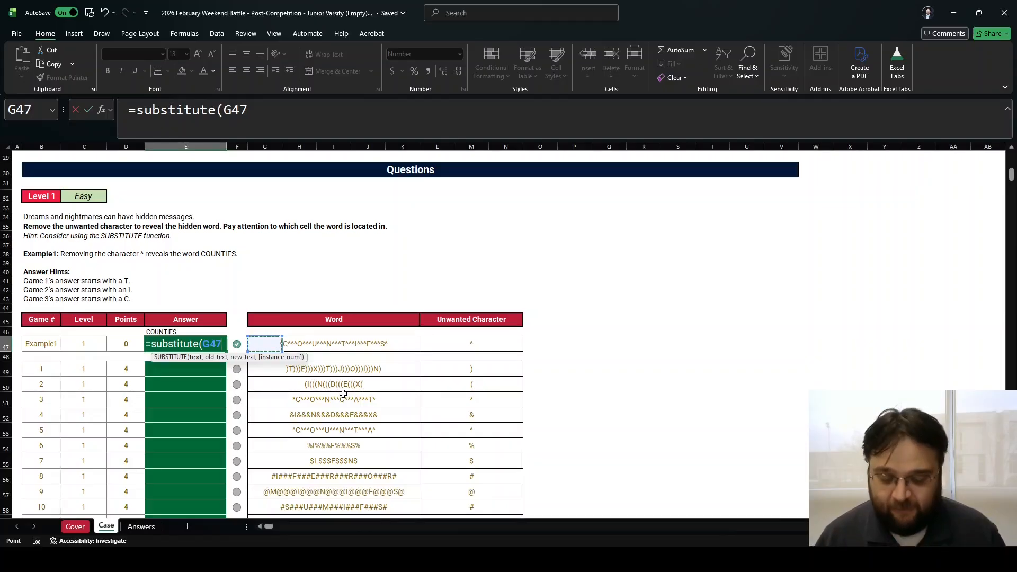
type(",")
left_click(436, 343)
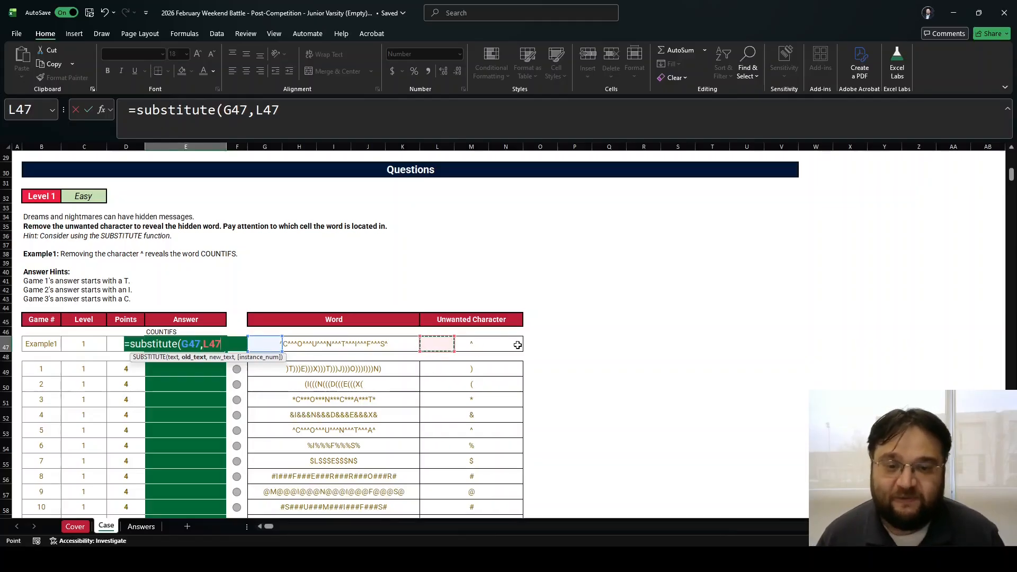
type(",")
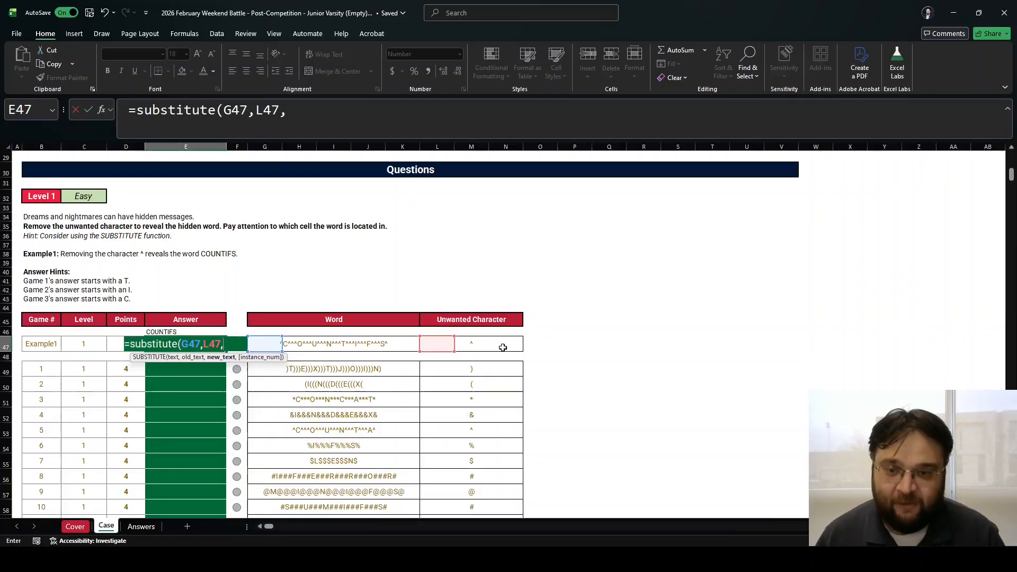
type("\"\"")
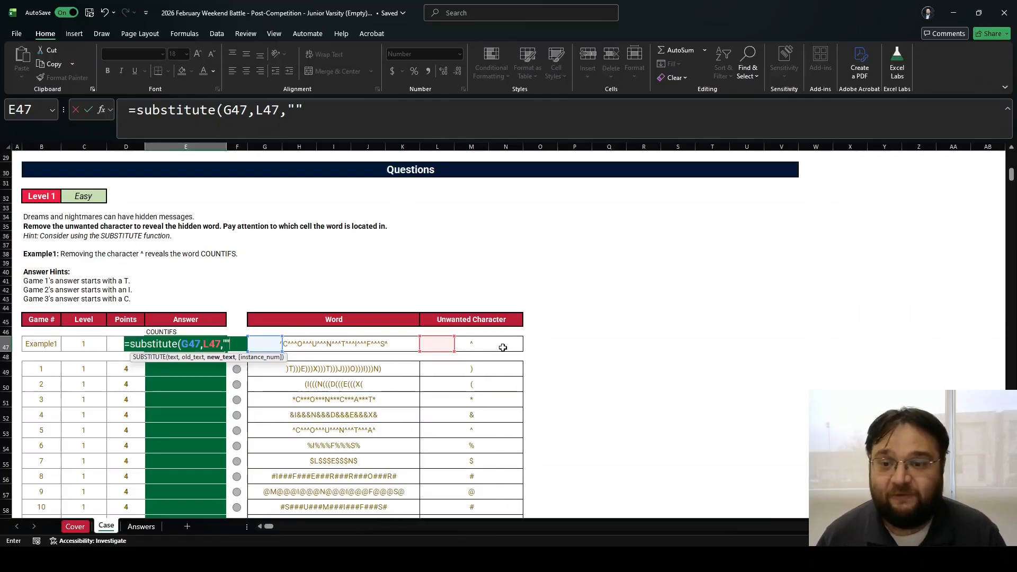
type(")")
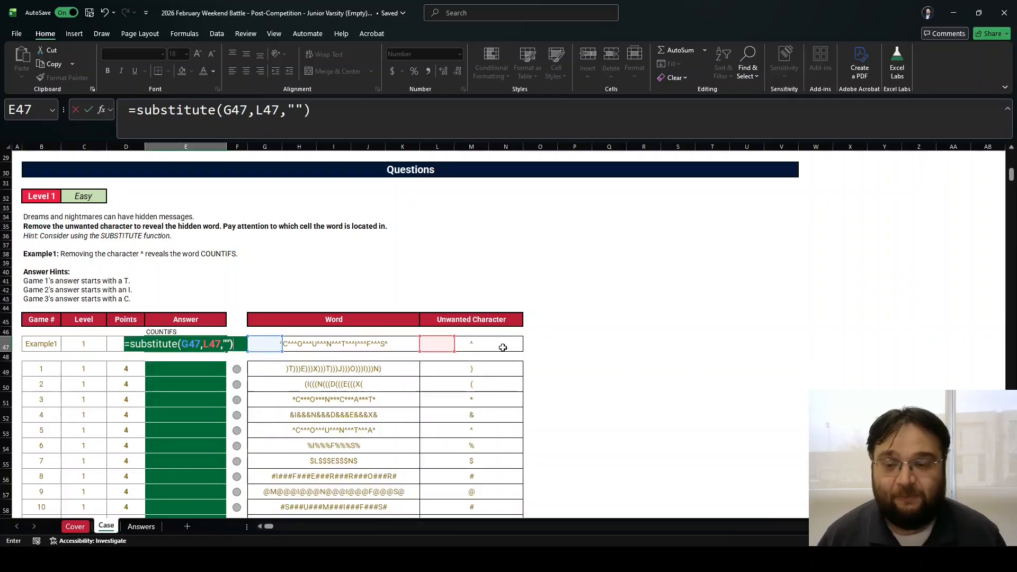
key("Return")
Copy the SUBSTITUTE formula from E47 into the Level 1 answer cells for games 1 to 20, E49:E68.
key("Up")
key("ctrl+c")
key("Down")
key("Down")
key("ctrl+shift+Down")
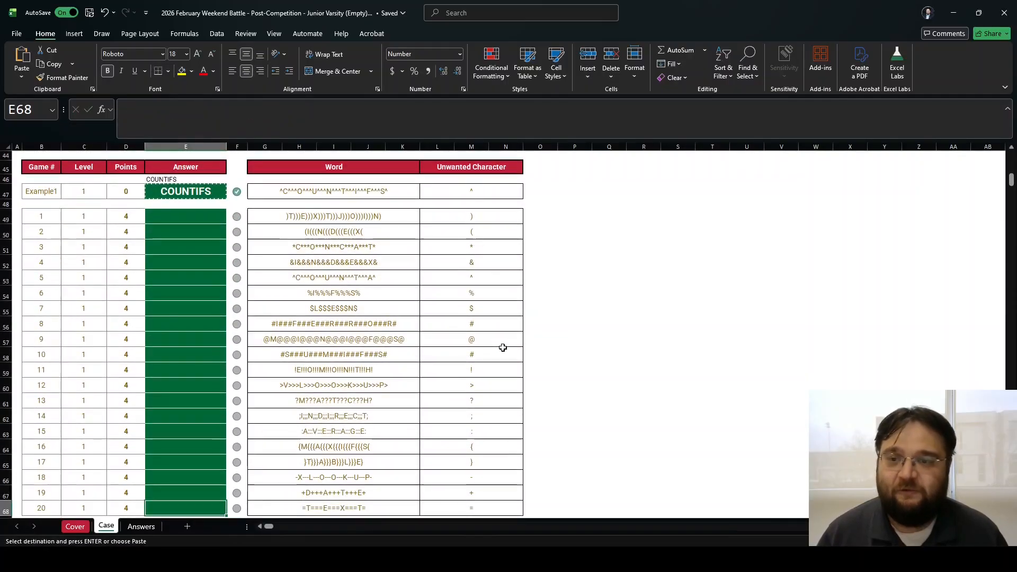
key("ctrl+v")
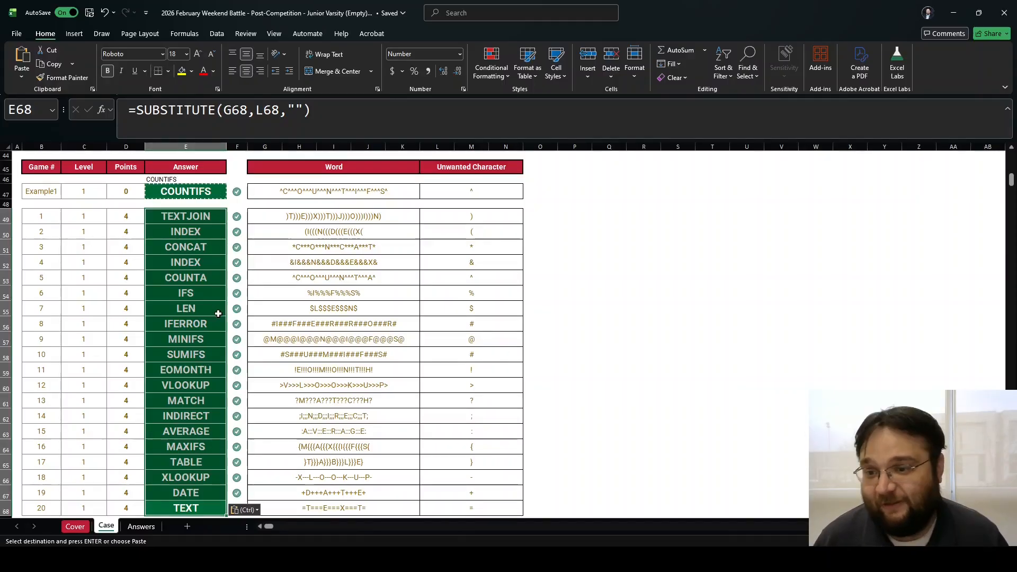
Replace the Level 2 Example2 answer in E86 with =COUNT(G86:AT86) to count the non-blank cells across all 40 number columns.
scroll(207, 323, "down", 6)
scroll(205, 329, "down", 3)
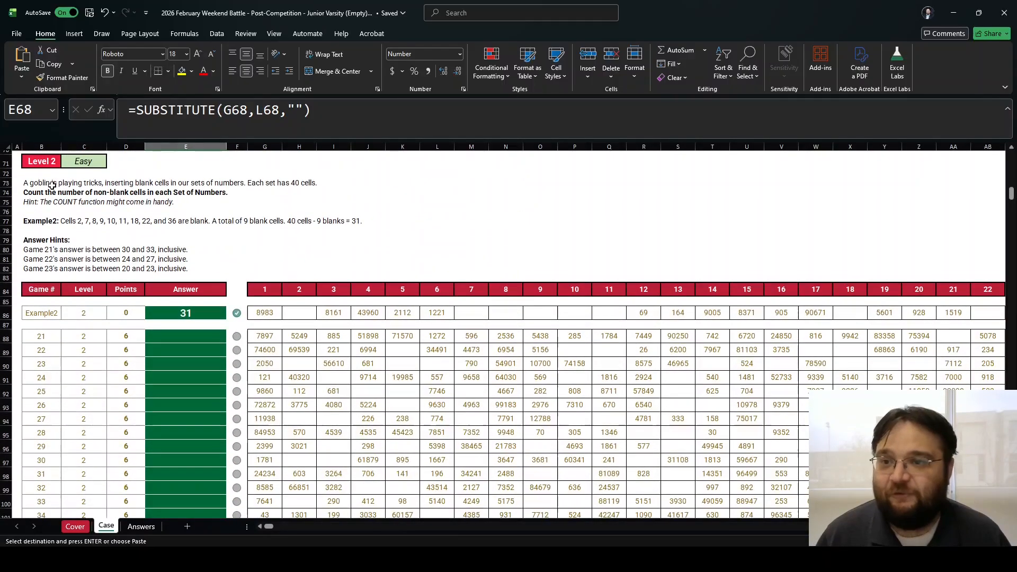
left_click(50, 184)
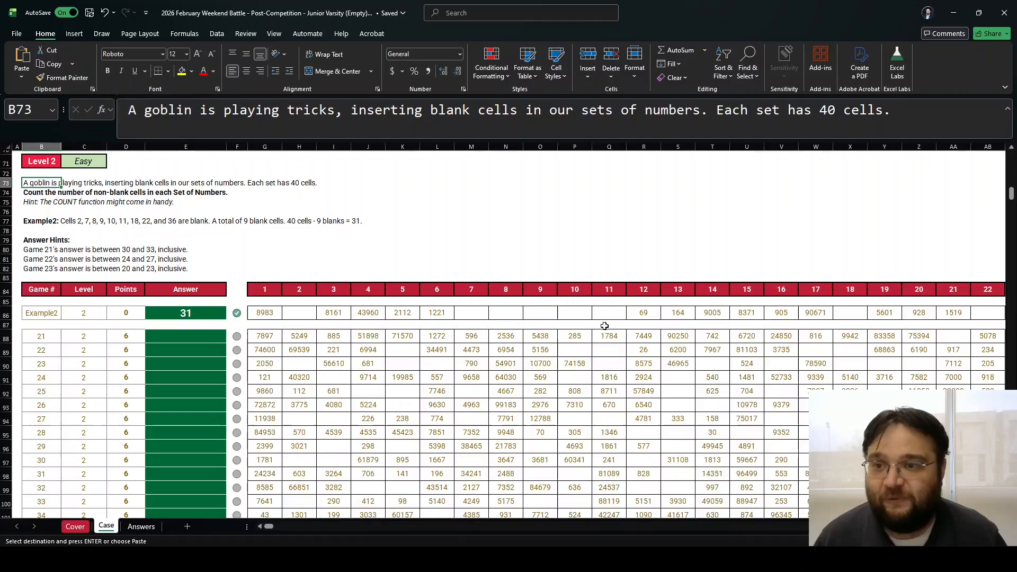
key("Down")
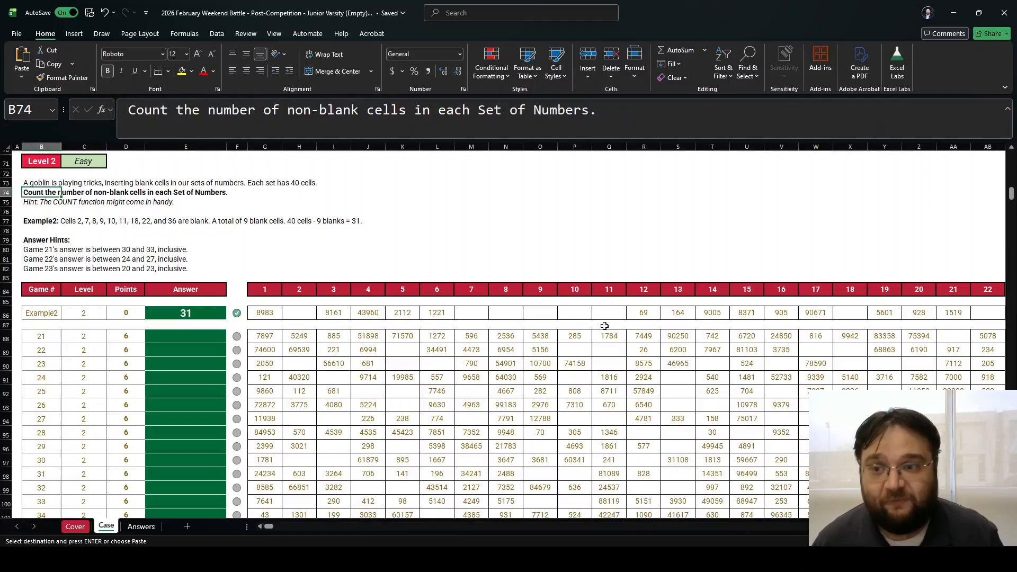
key("Down")
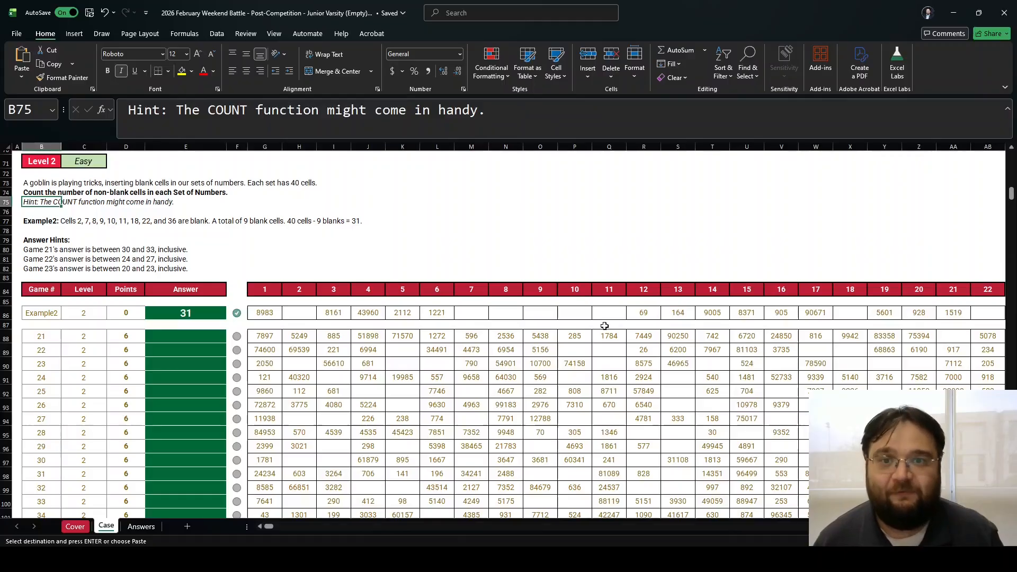
left_click(218, 317)
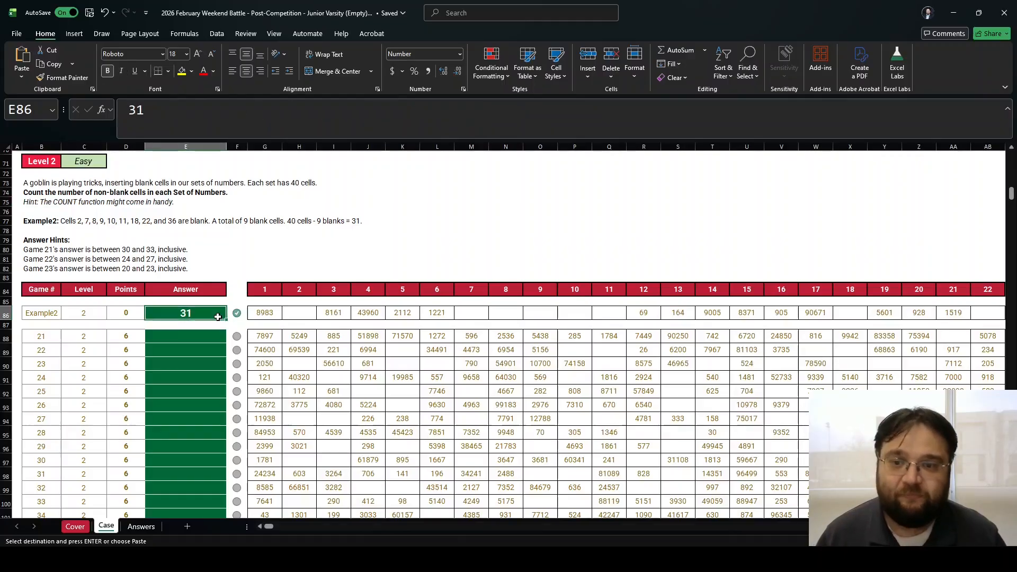
type("=count(")
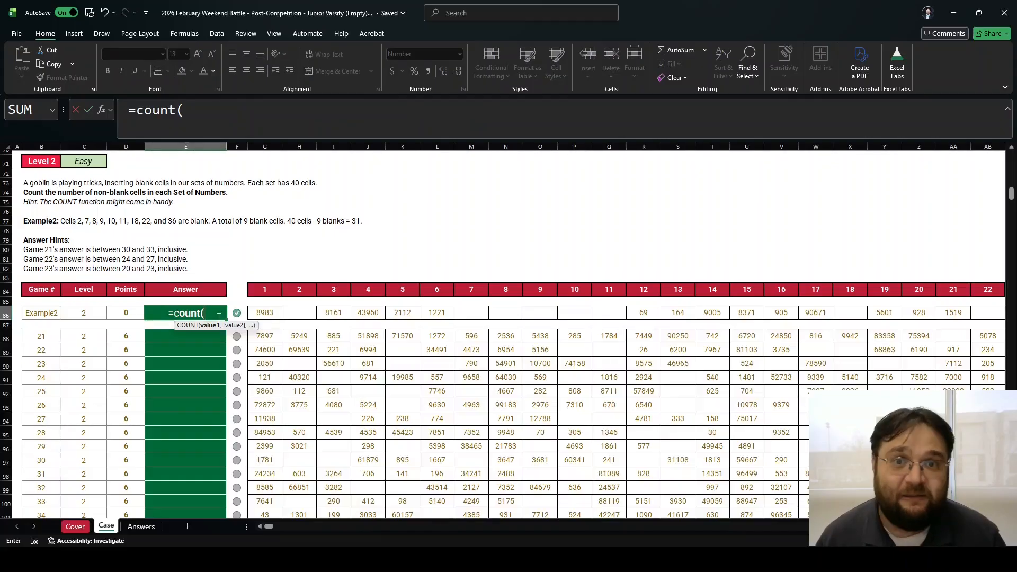
key("Right")
key("Right")
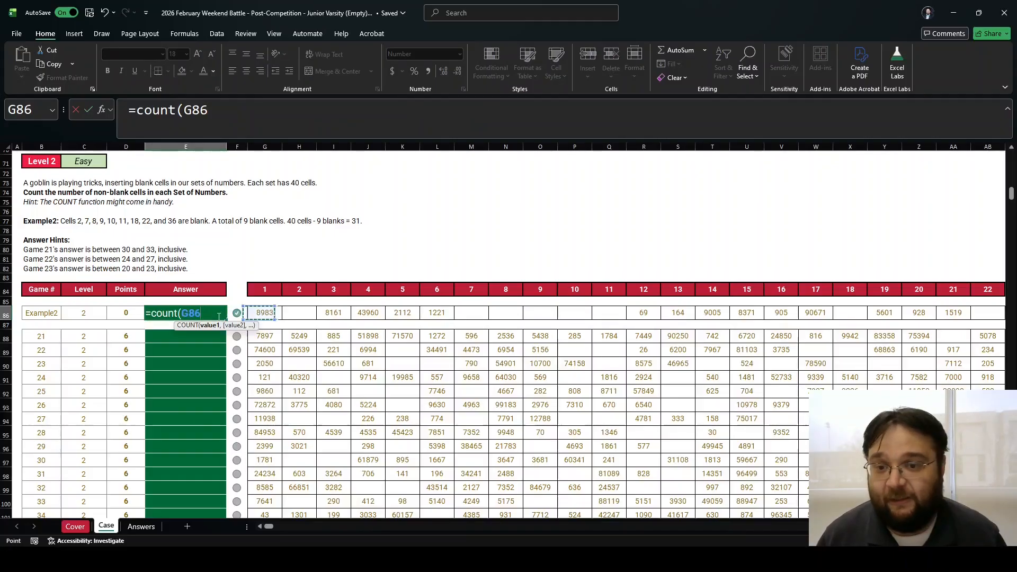
key("shift+Right")
key("shift+Right")
key("shift+Right")
key("shift+Right")
key("shift+Right")
key("shift+Right")
key("shift+Right")
key("shift+Right")
key("shift+Right")
key("shift+Right")
key("shift+Right")
key("shift+Right")
key("shift+Right")
key("shift+Right")
key("shift+Right")
key("shift+Right")
key("shift+Right")
key("shift+Right")
key("shift+Right")
key("shift+Right")
key("shift+Right")
key("shift+Right")
key("shift+Right")
key("shift+Right")
key("shift+Right")
key("shift+Right")
key("shift+Right")
key("shift+Right")
key("shift+Right")
key("shift+Right")
key("shift+Right")
key("shift+Right")
key("shift+Right")
key("shift+Right")
key("shift+Right")
key("shift+Right")
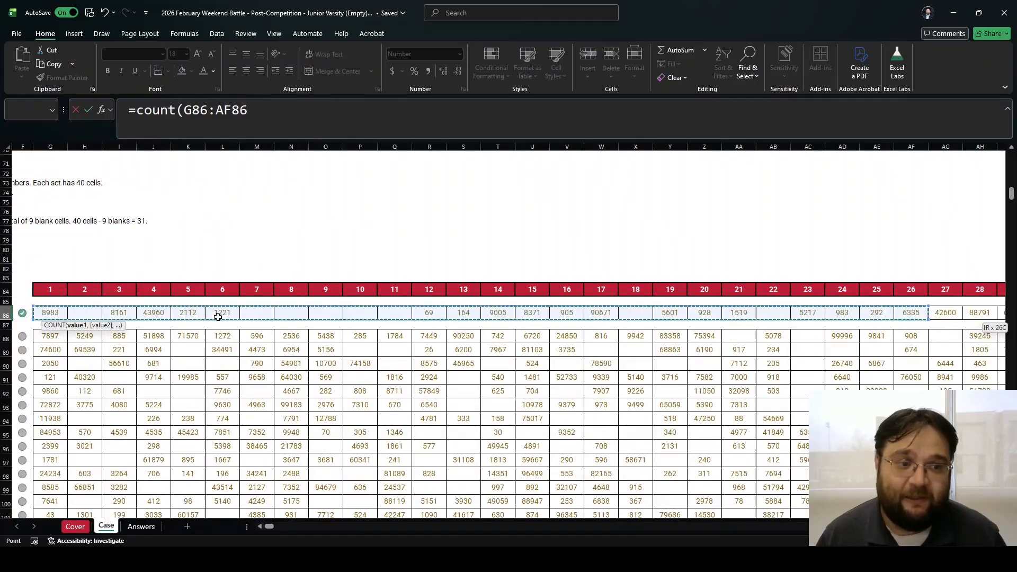
key("shift+Right")
key("shift+Right")
key("shift+Right")
key("shift+Right")
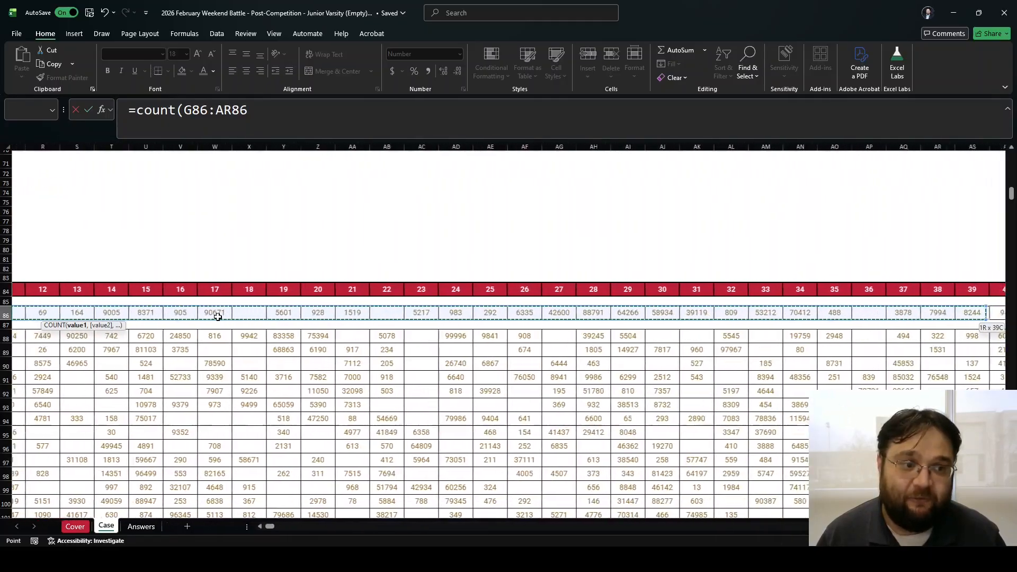
type(")")
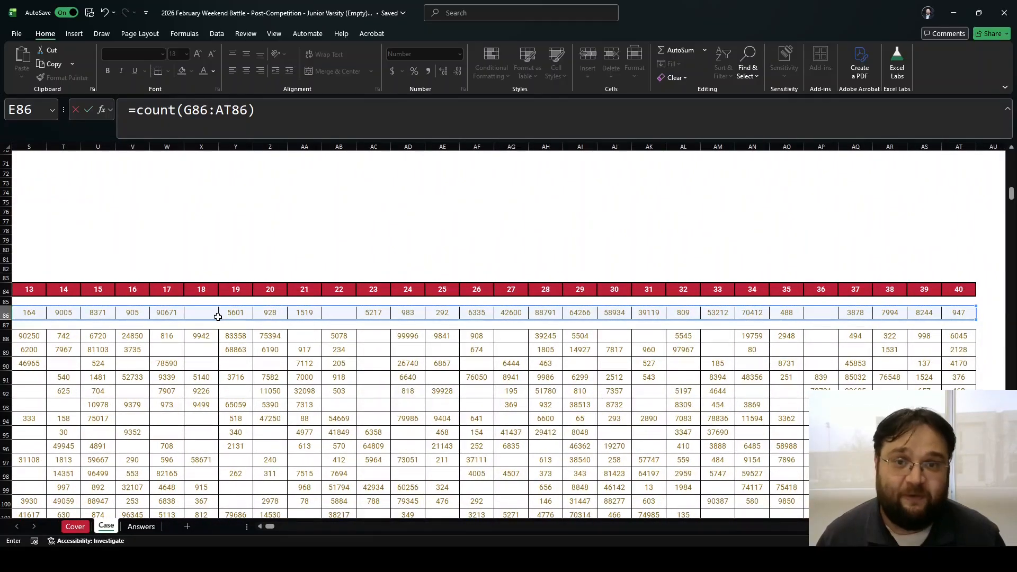
key("Return")
Copy the COUNT formula from E86 into the Level 2 answer cells for games 21 to 40, E88:E107.
key("Left")
key("Left")
key("Left")
key("Left")
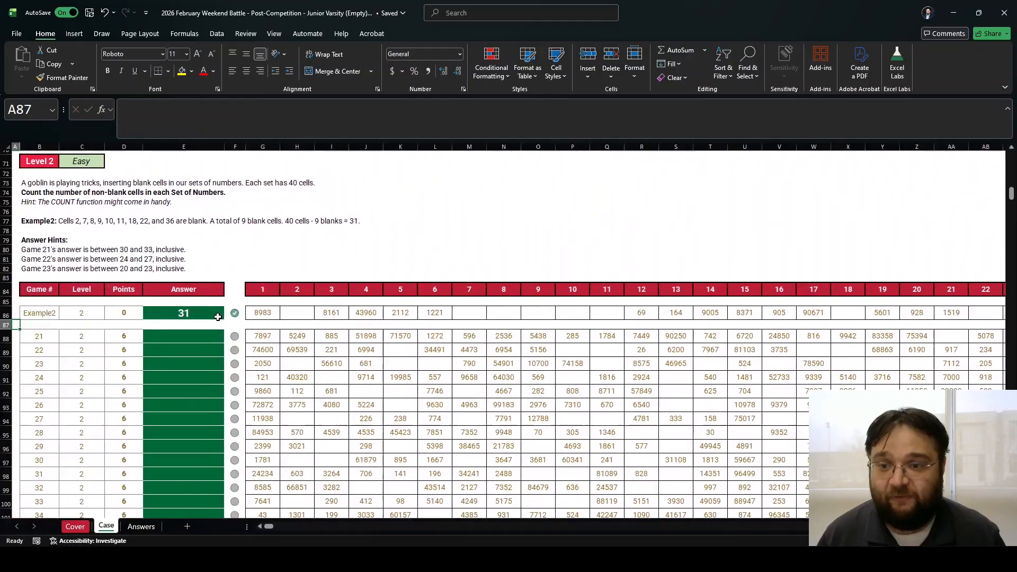
key("Right")
key("Right")
key("Right")
key("Right")
key("Up")
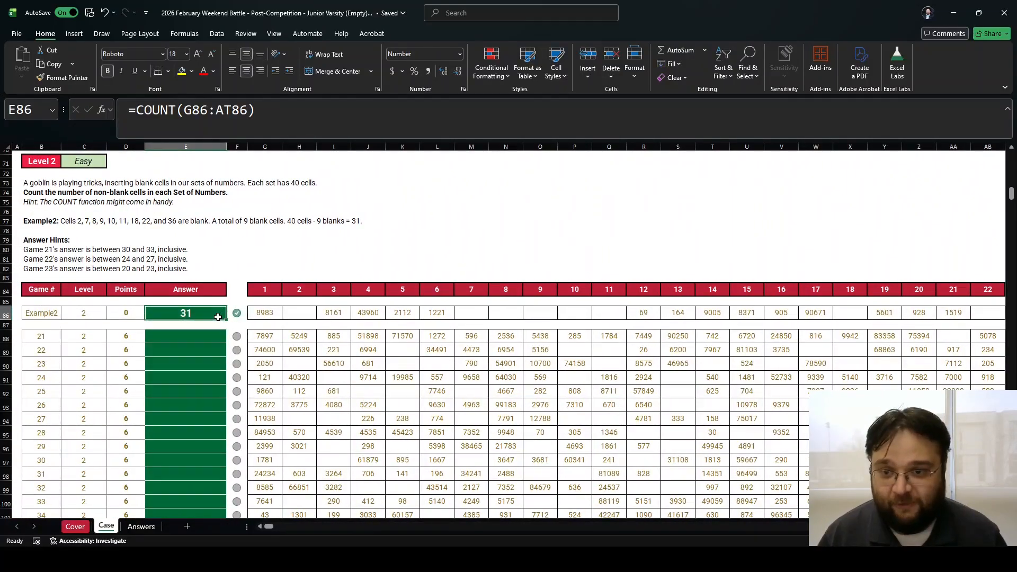
key("ctrl+c")
key("Down")
key("Down")
key("ctrl+Down")
key("ctrl+shift+Up")
key("ctrl+v")
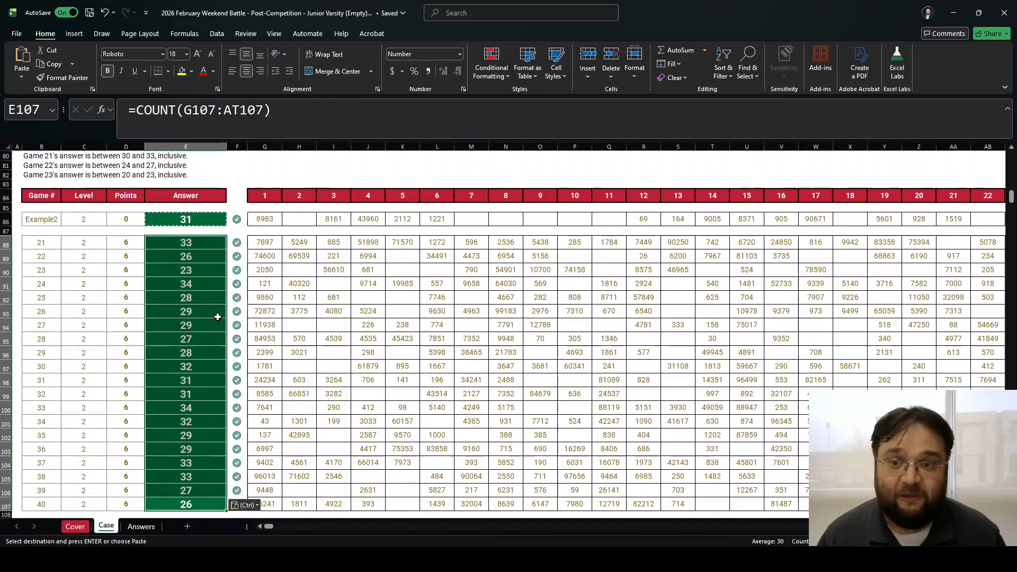
In G123, enter =TEXTSPLIT(G127,";") to split Level 3's Example3 set of numbers at the semicolons.
scroll(218, 316, "down", 9)
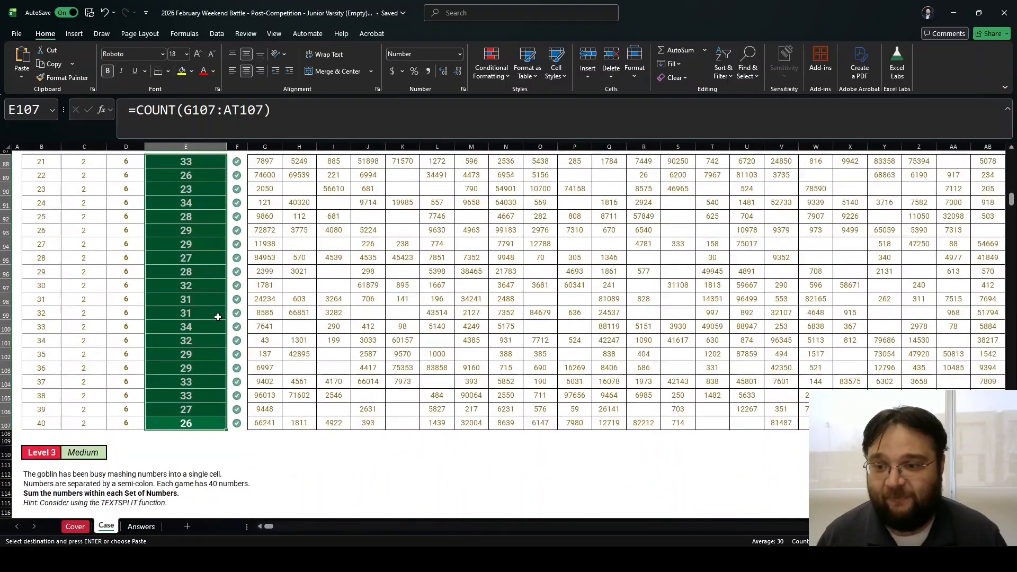
left_click(27, 202)
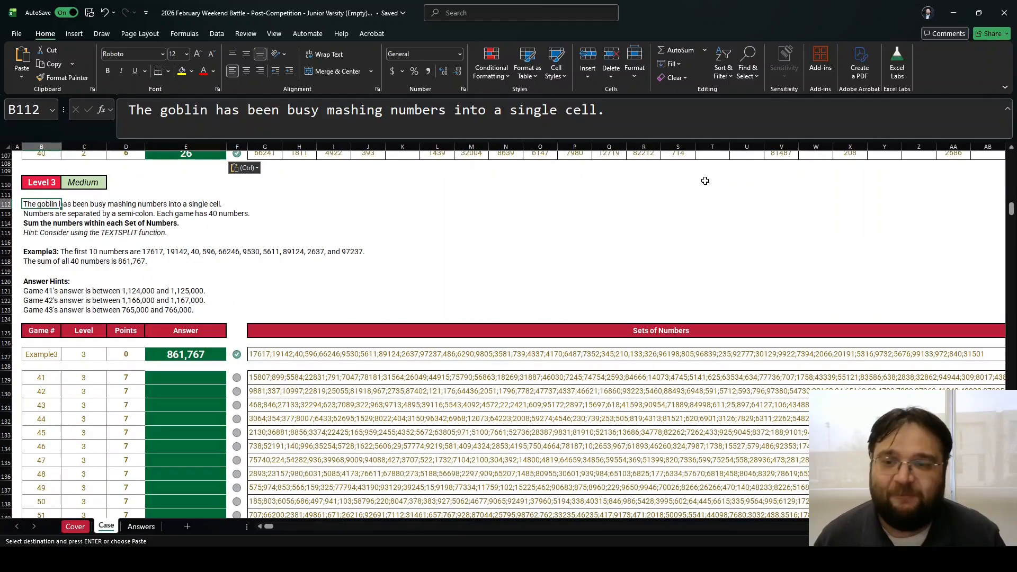
key("Down")
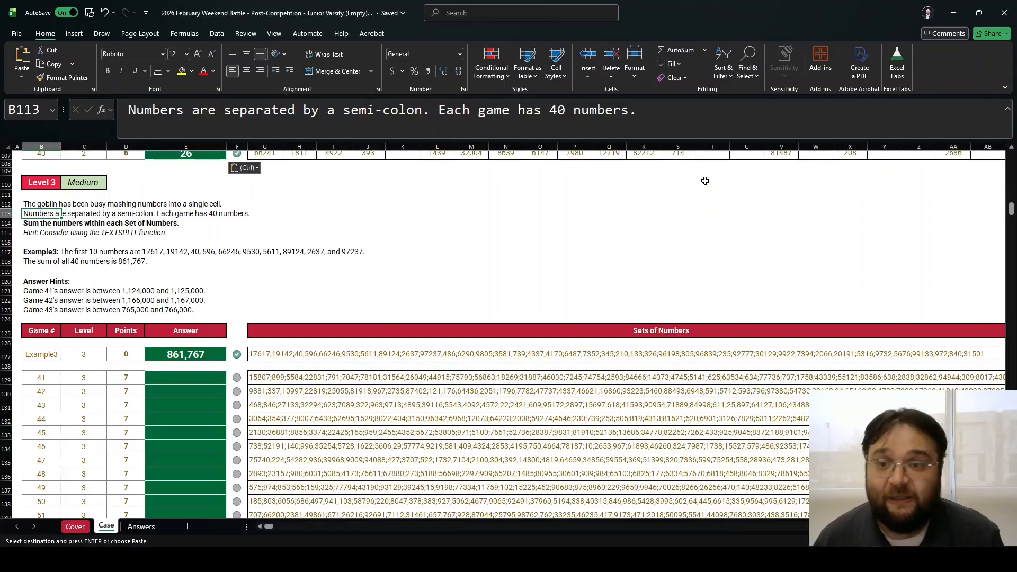
key("Down")
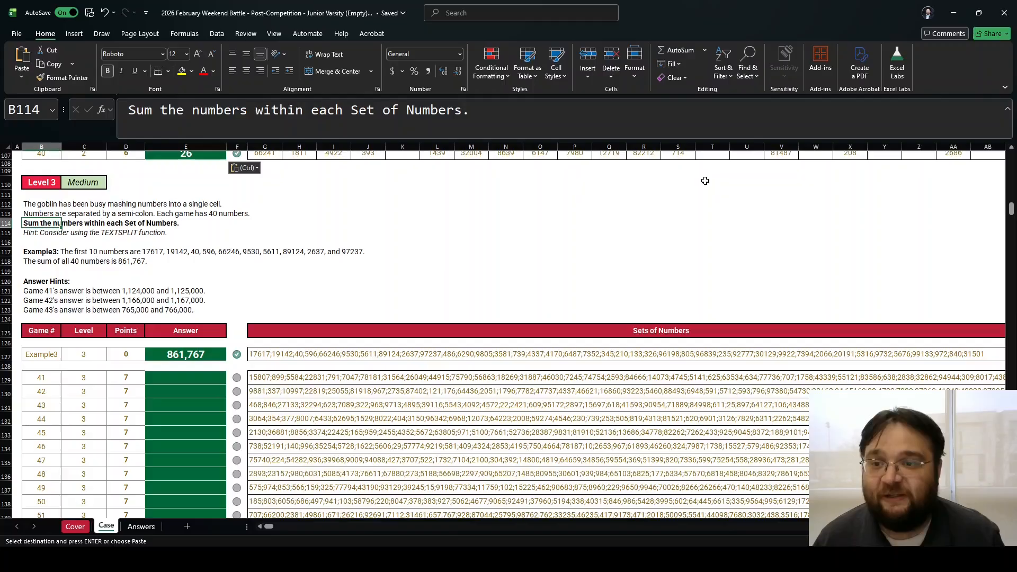
key("Down")
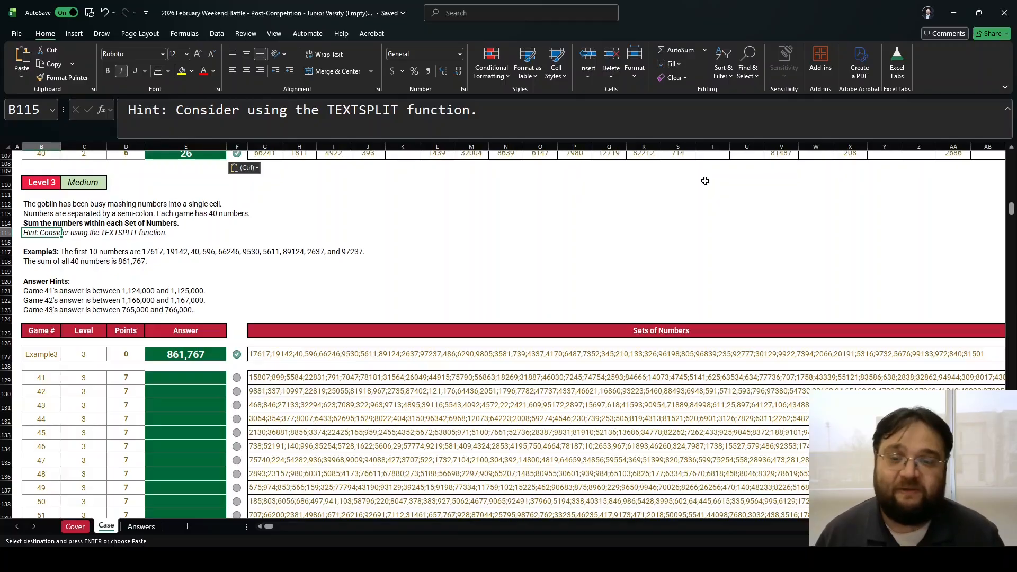
left_click(256, 313)
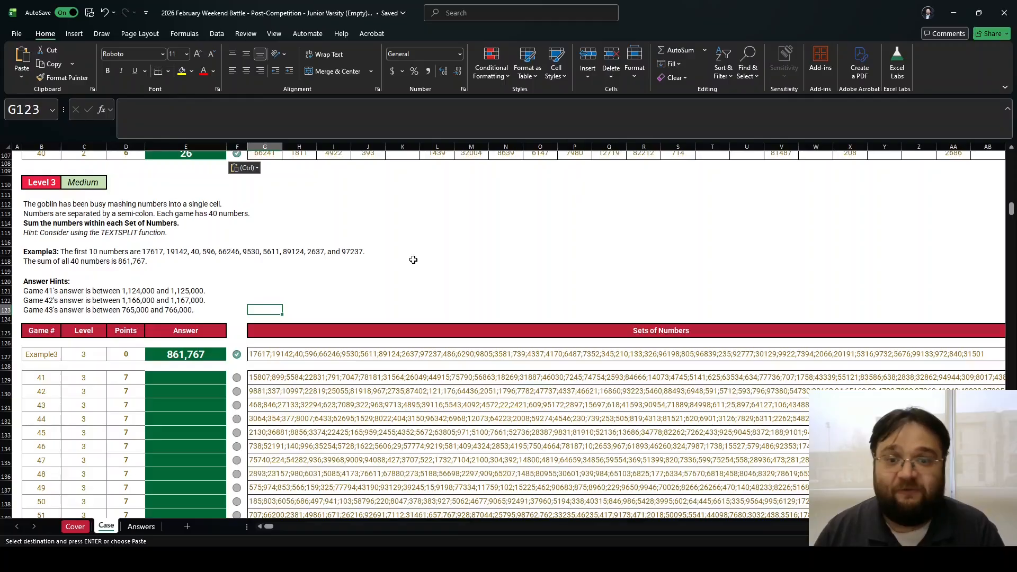
type("=textsplit(")
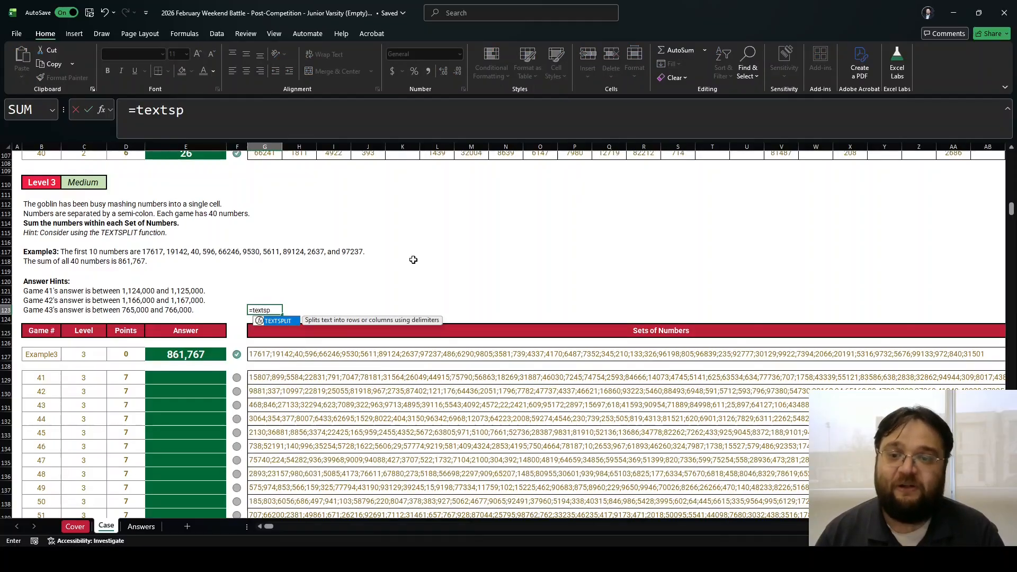
key("Down")
key("Down")
key("Down")
key("Down")
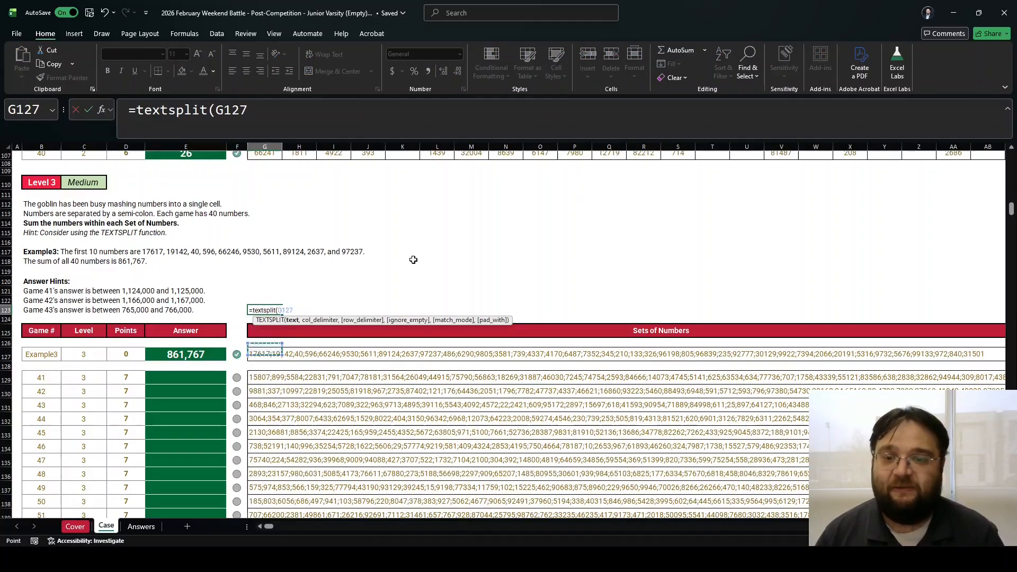
type(",")
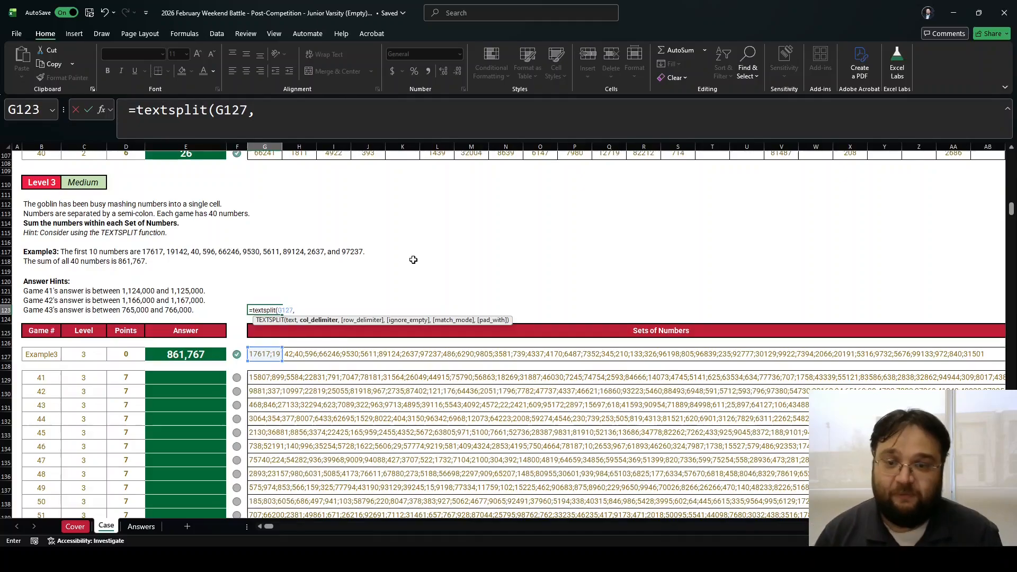
type("\";\"")
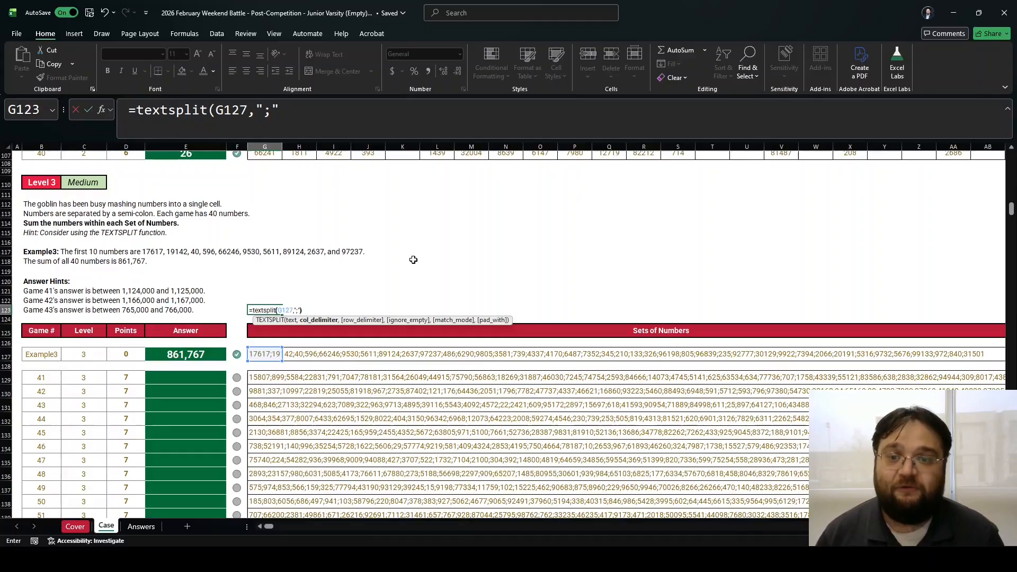
key("ctrl+Return")
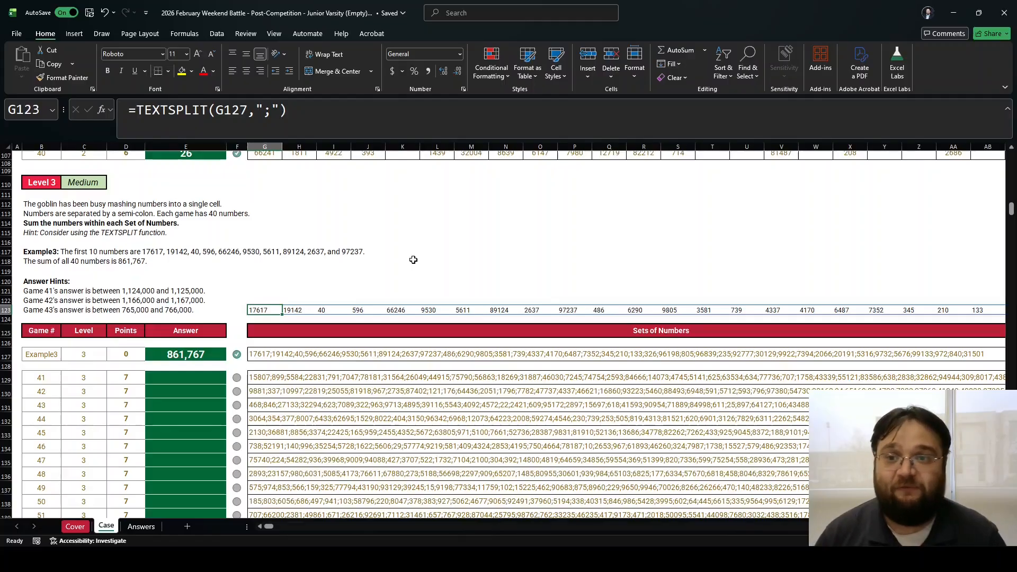
Try to total the split numbers by wrapping the TEXTSPLIT formula in G123 in SUM, and undo that edit.
left_click(139, 109)
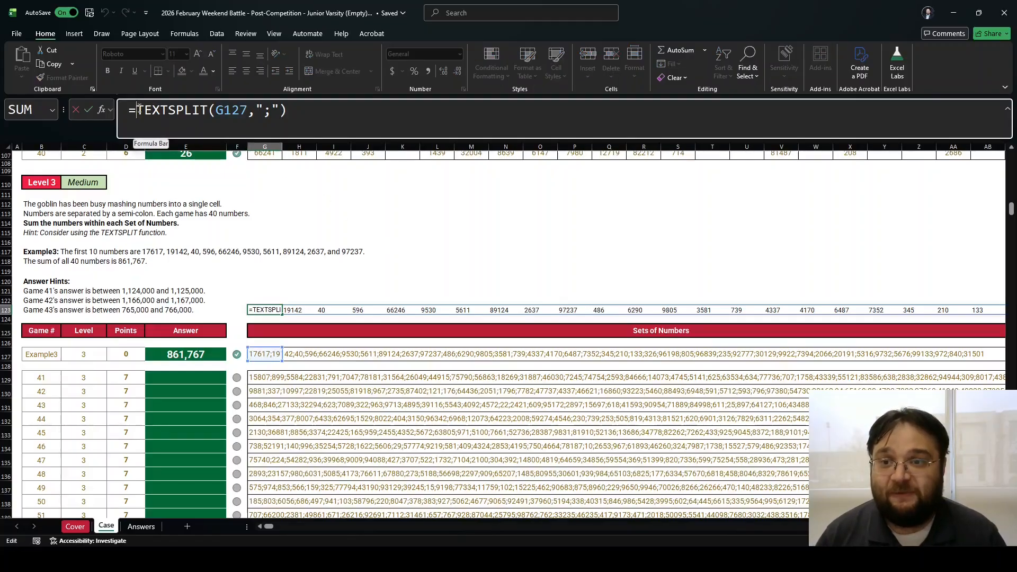
type("sum(")
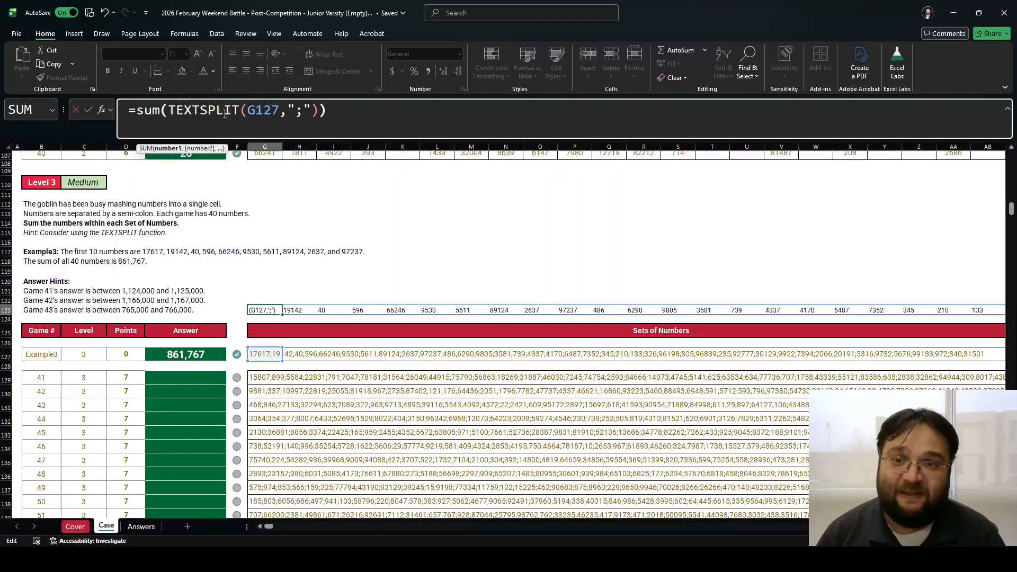
key("ctrl+Return")
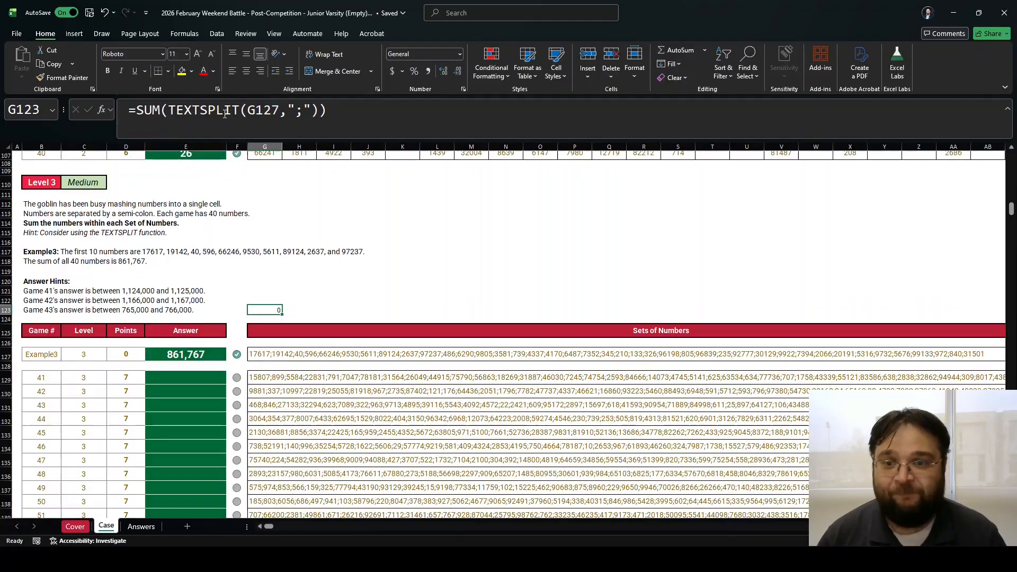
key("ctrl+z")
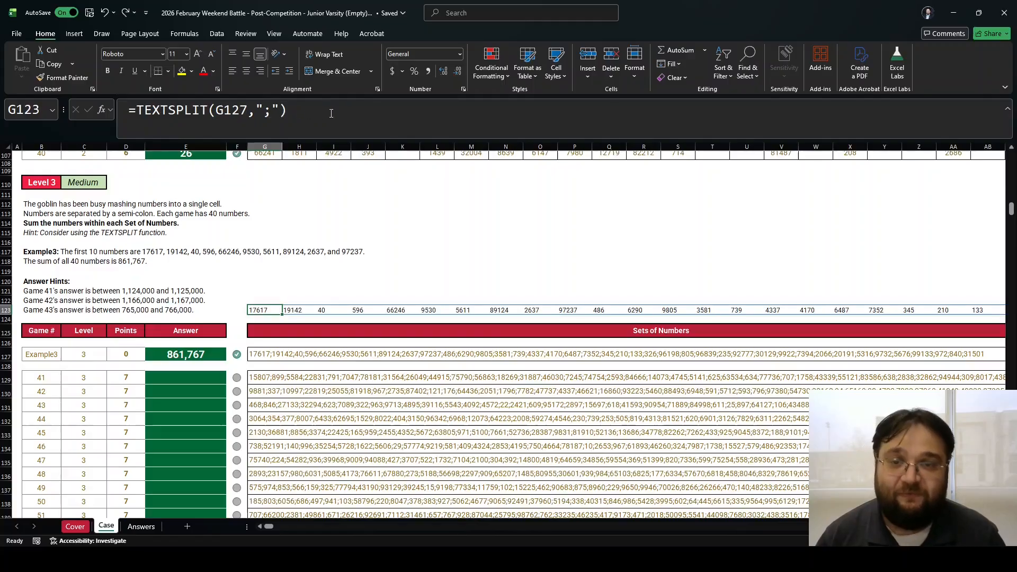
Multiply the TEXTSPLIT formula in G123 by 1 to convert the text to numbers, and apply the General number format.
left_click(345, 114)
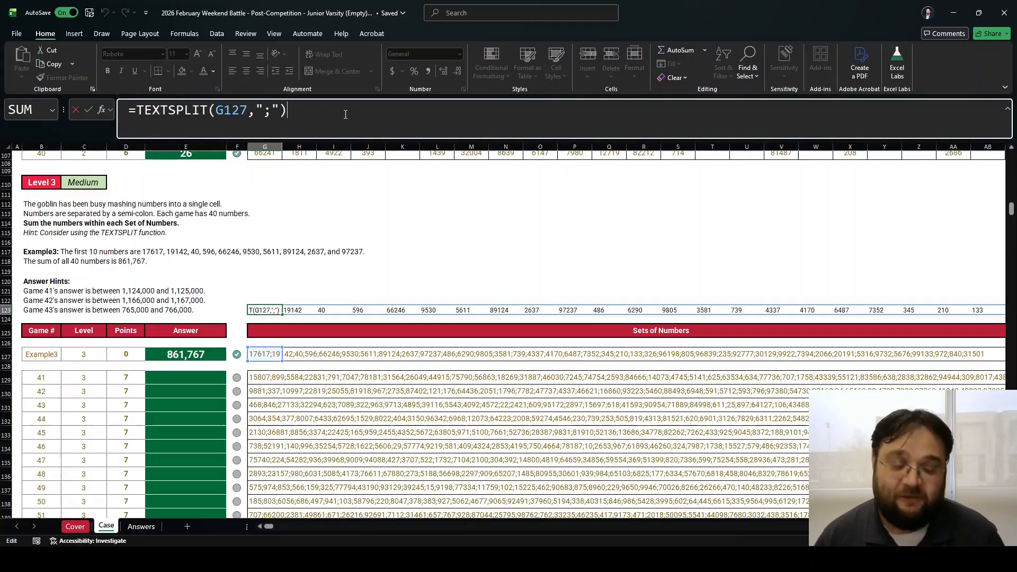
type("*1")
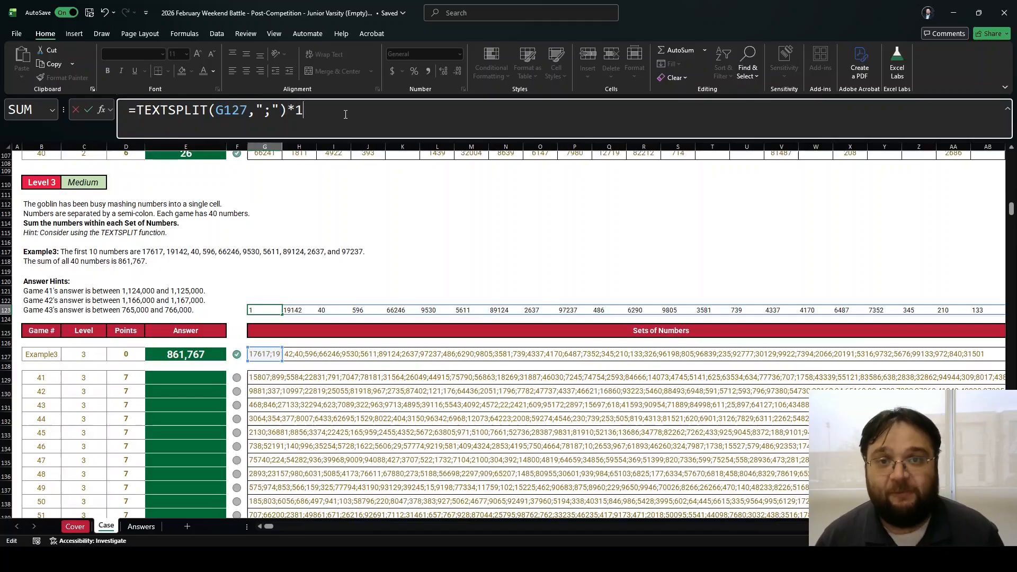
key("ctrl+Return")
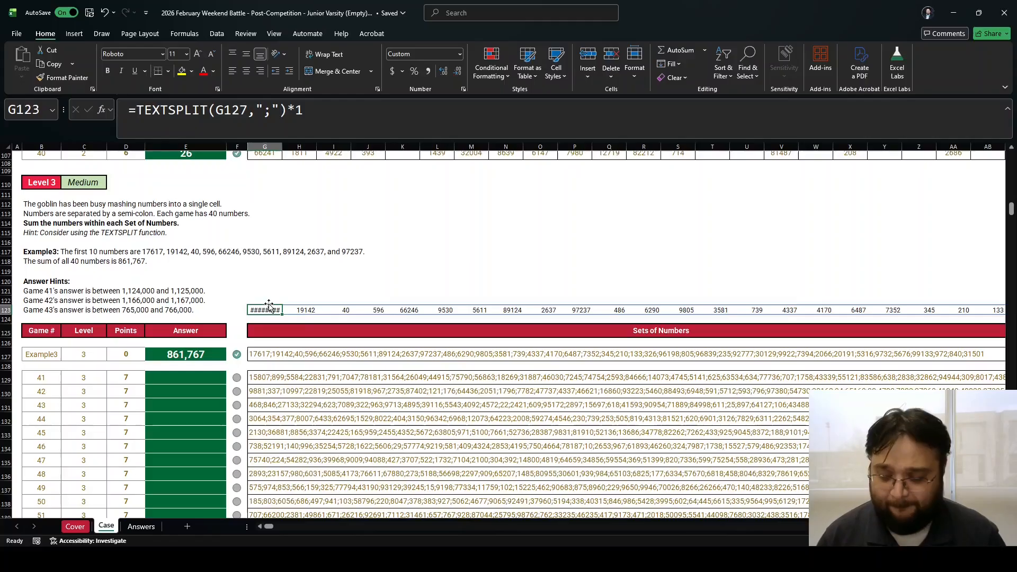
key("ctrl+shift+asciitilde")
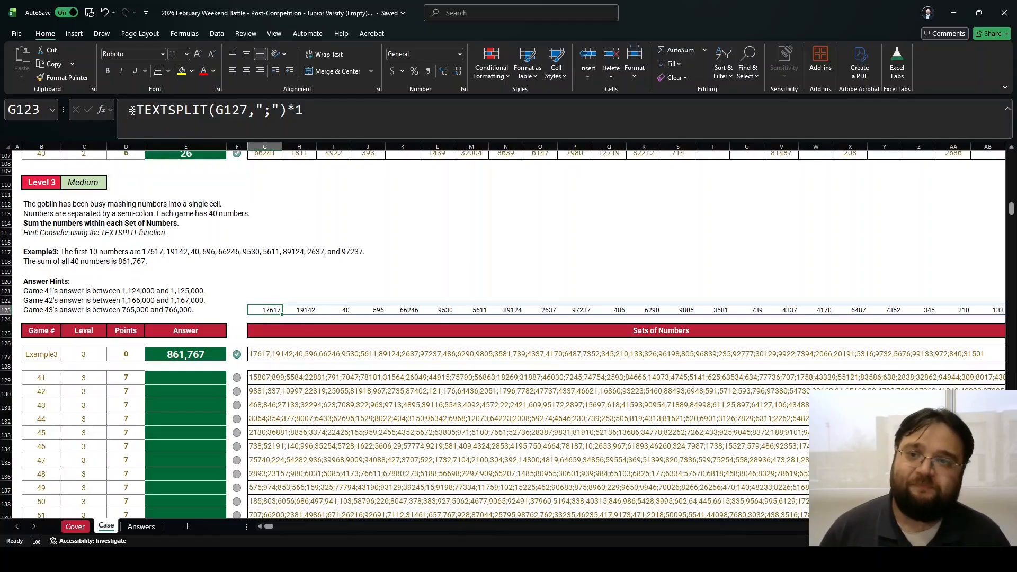
Wrap the G123 formula in SUM so it reads =SUM(TEXTSPLIT(G127,";")*1).
left_click(132, 110)
type("sum(")
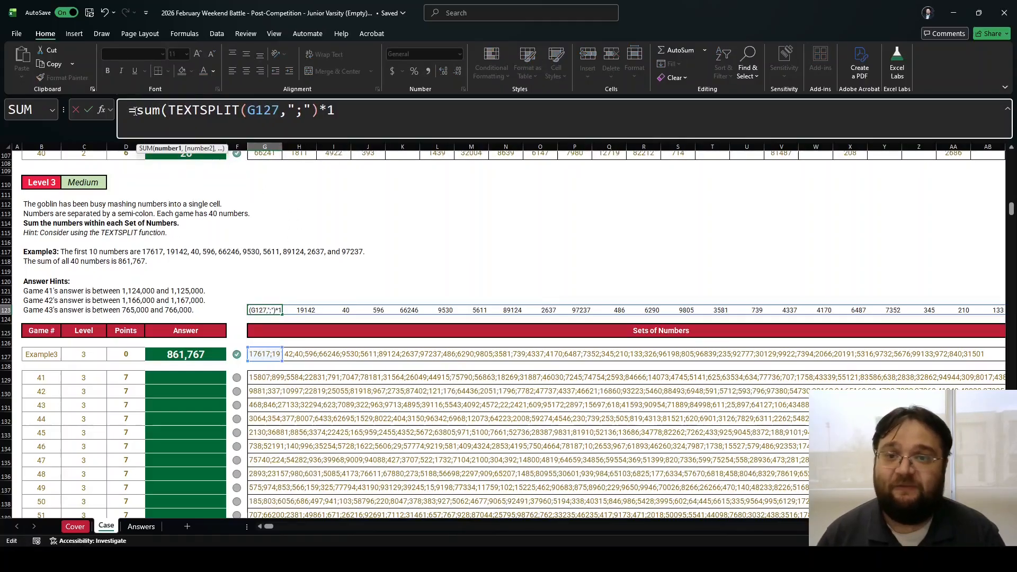
key("End")
type(")")
key("ctrl+Return")
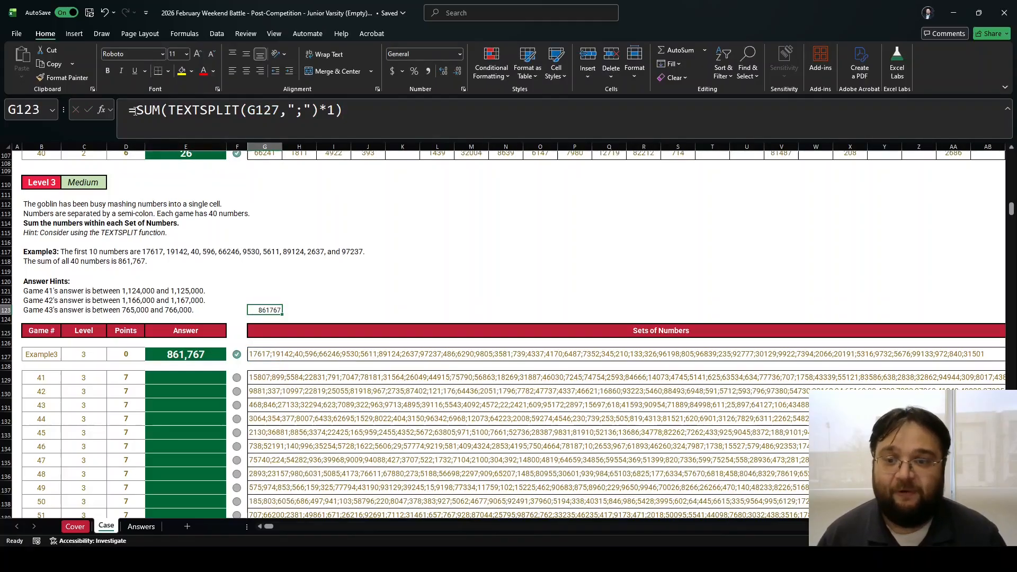
Move the SUM formula text out of G123 into E127, replacing the hardcoded Example3 answer.
left_click(374, 125)
key("ctrl+a")
key("ctrl+x")
left_click(192, 354)
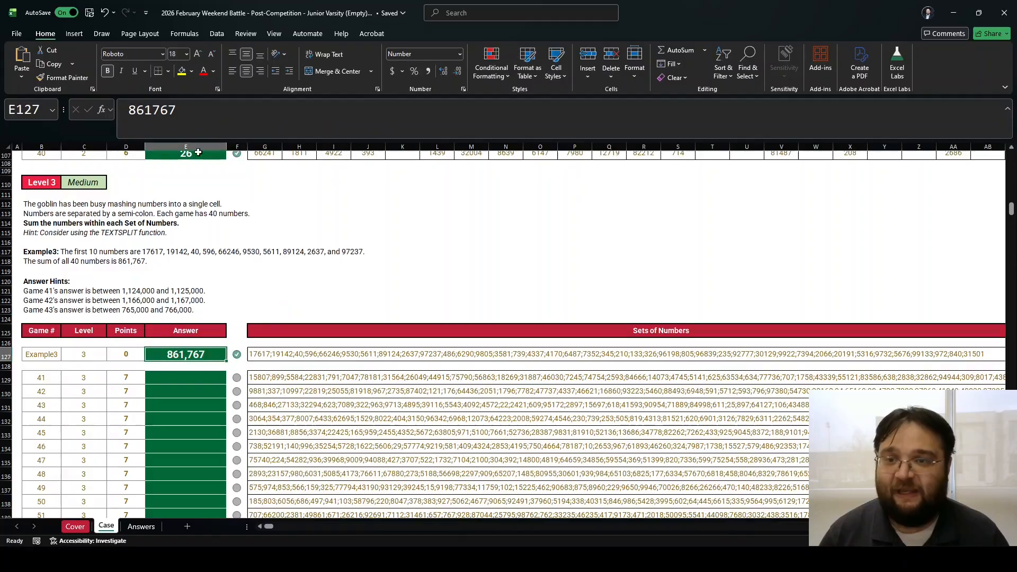
left_click(211, 119)
key("ctrl+a")
key("ctrl+v")
key("Return")
Copy the SUM and TEXTSPLIT formula from E127 into the Level 3 answer cells for games 41 to 60, E129:E148.
key("Up")
key("ctrl+c")
key("Down")
key("Down")
key("ctrl+shift+Down")
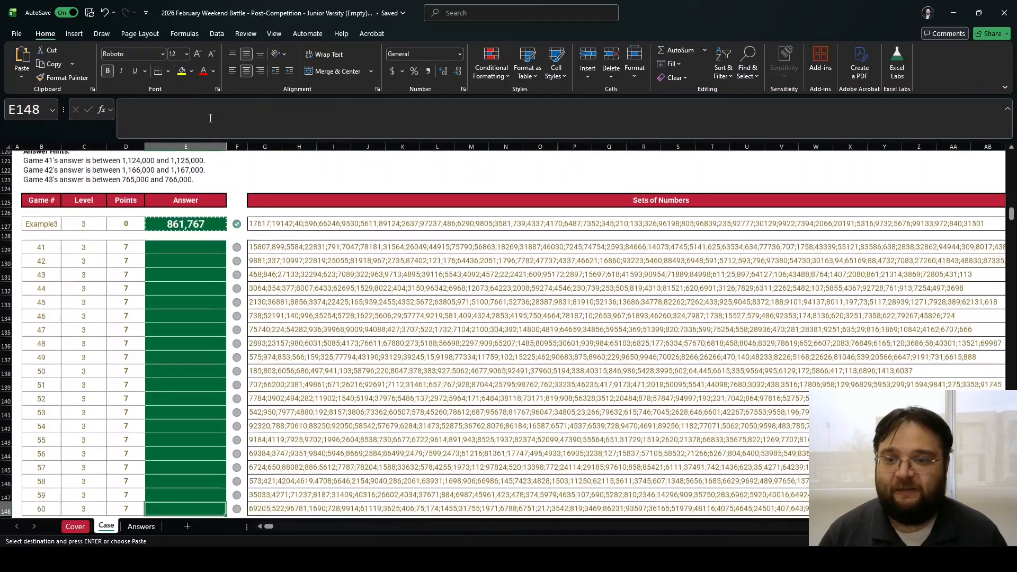
key("ctrl+v")
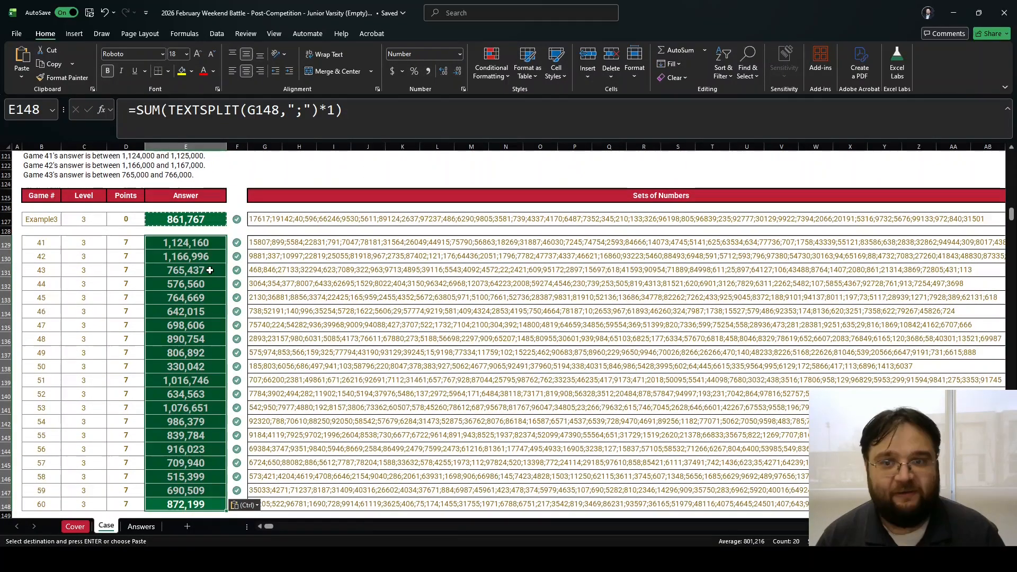
Replace the Level 4 Example4 answer in E167 with =COUNTIF(J167:AW167,G167) to count the Emoji of Interest across the 40 emoji columns.
scroll(214, 268, "down", 4)
scroll(214, 268, "down", 6)
scroll(159, 239, "up", 2)
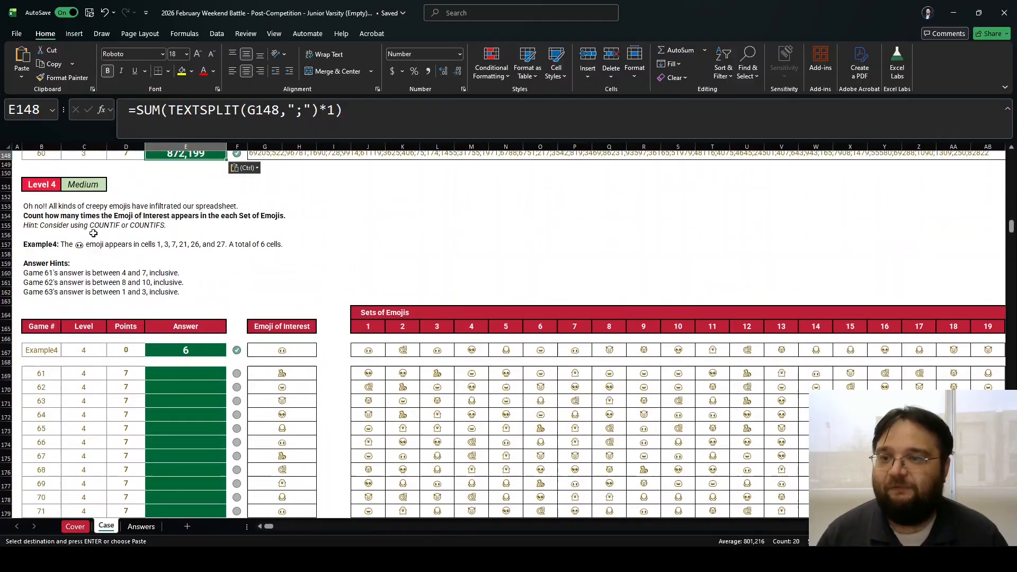
left_click(40, 211)
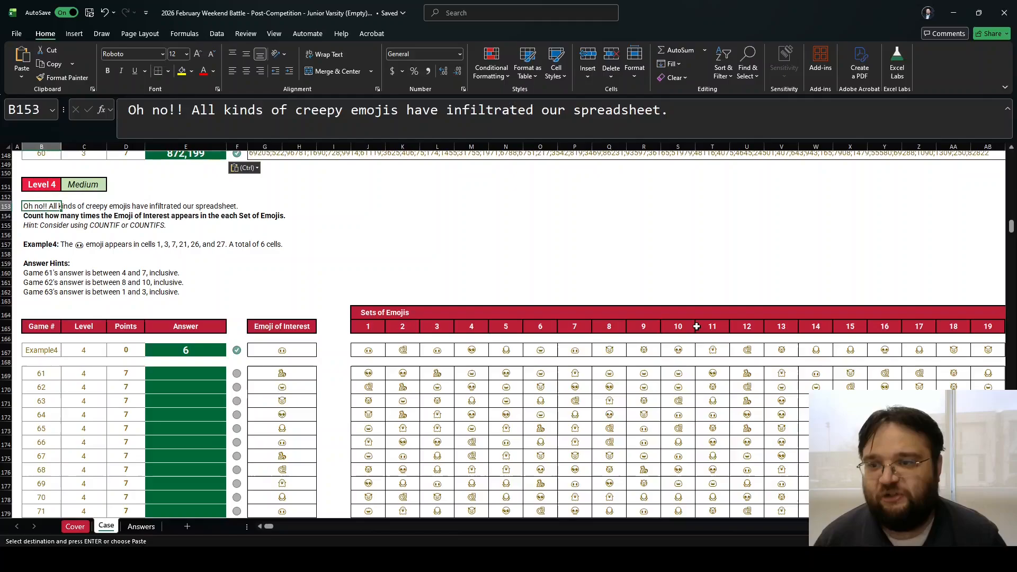
key("Down")
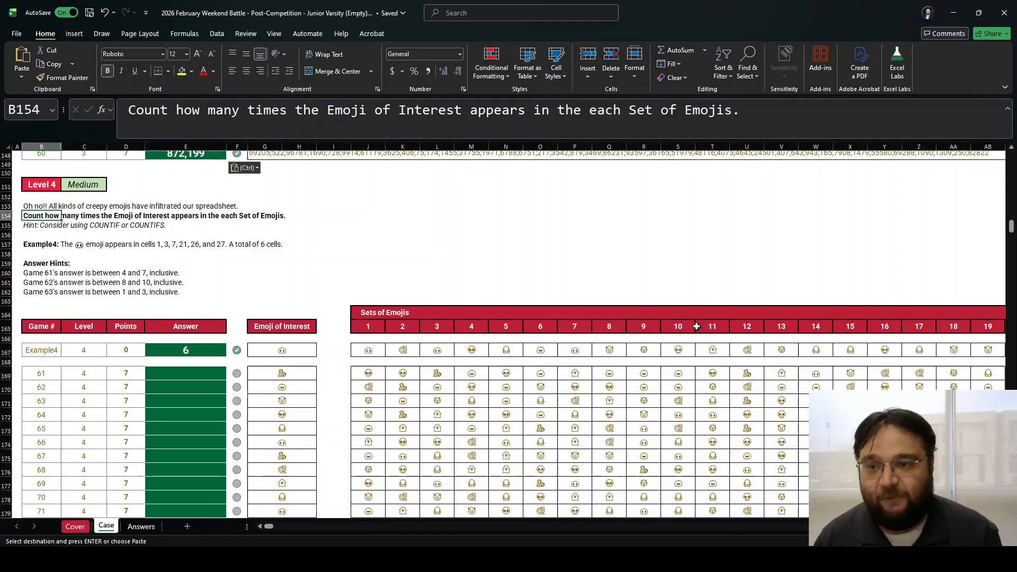
key("Down")
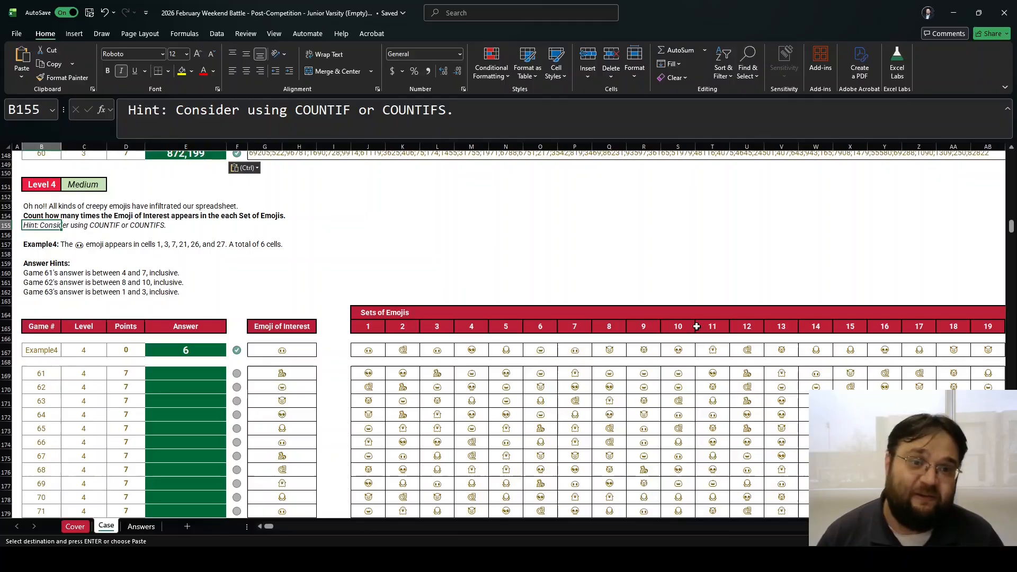
left_click(208, 348)
type("=countif(")
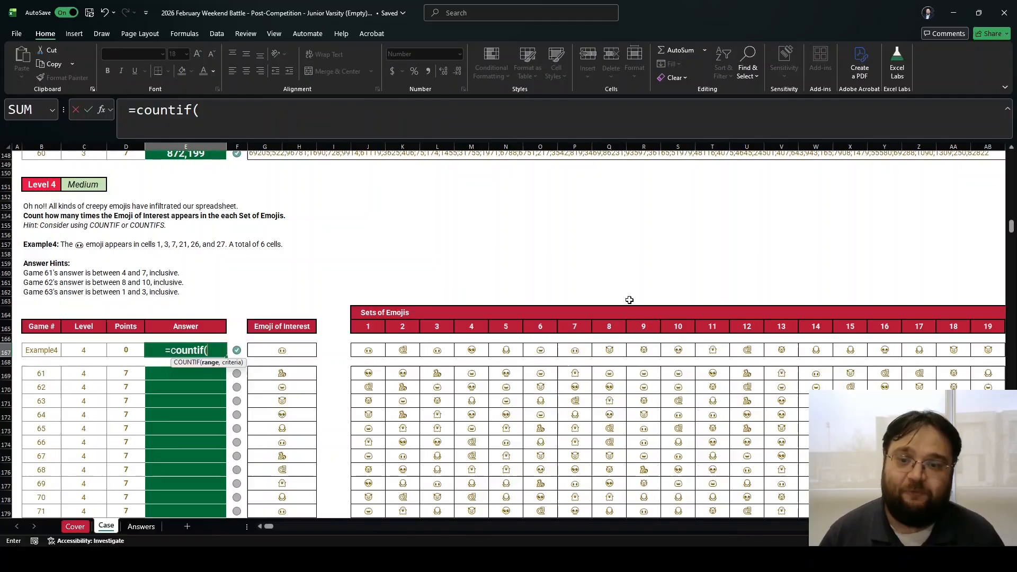
key("Right")
key("Right")
key("Right")
key("Right")
key("Right")
key("shift+Right")
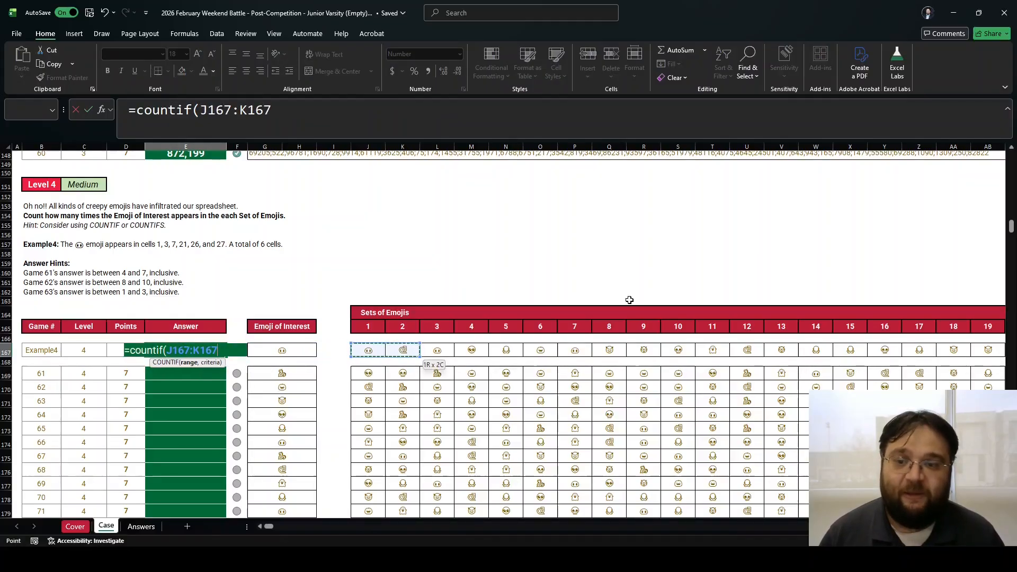
key("shift+Right")
key("shift+Right")
key("shift+Right")
key("shift+Right")
key("shift+Right")
key("shift+Right")
key("shift+Right")
key("shift+Right")
key("shift+Right")
key("shift+Right")
key("shift+Right")
key("shift+Right")
key("shift+Right")
key("shift+Right")
key("shift+Right")
key("shift+Right")
key("shift+Right")
key("shift+Right")
key("shift+Right")
key("shift+Right")
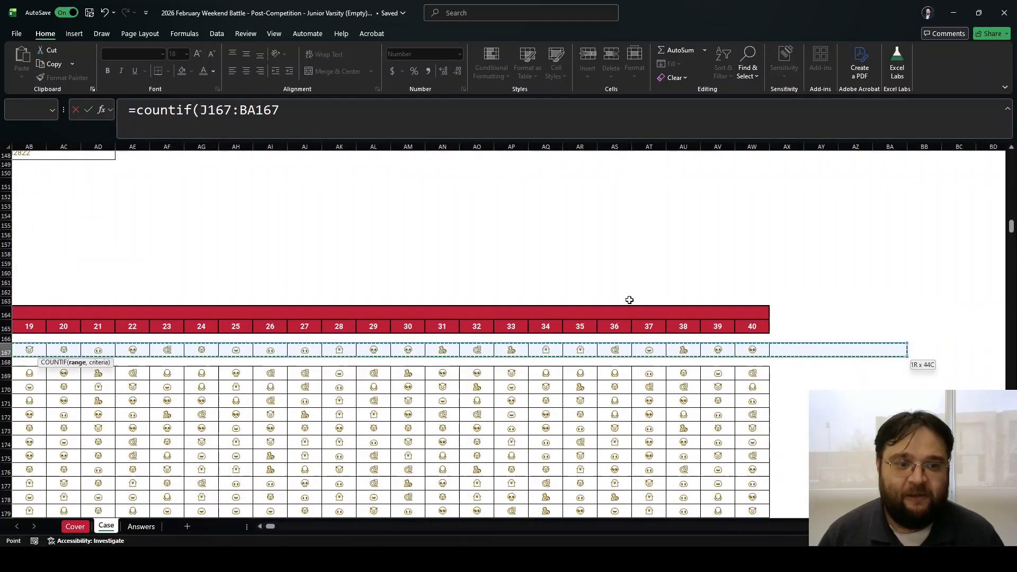
key("shift+Left")
key("shift+Left")
key("shift+Left")
key("shift+Left")
type(",")
key("Right")
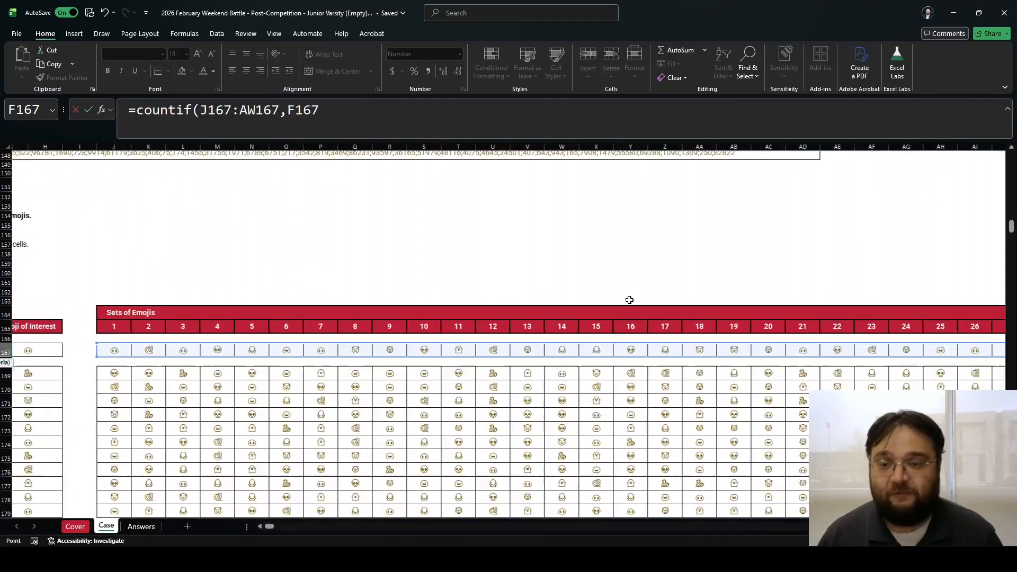
key("Right")
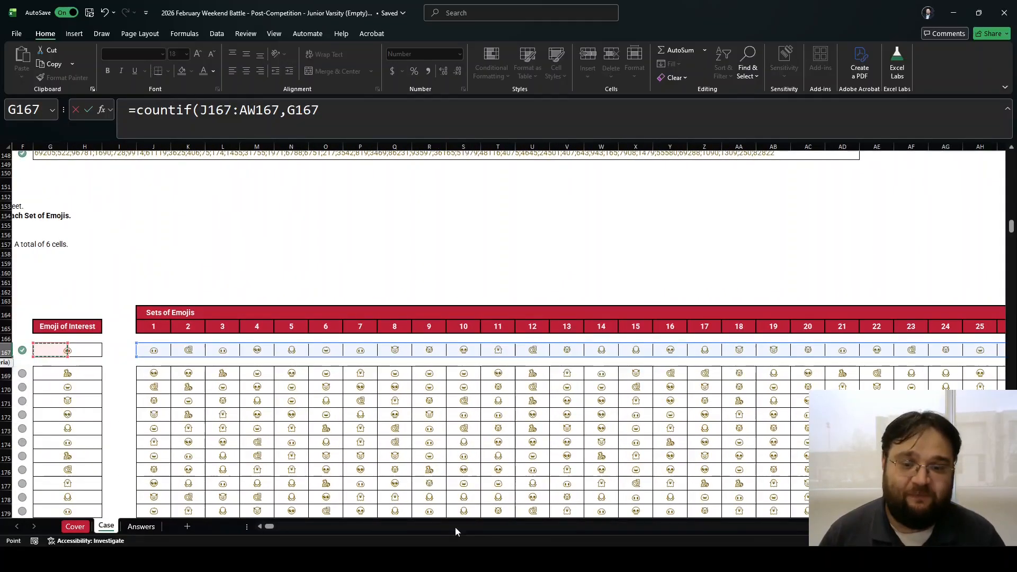
left_click(260, 527)
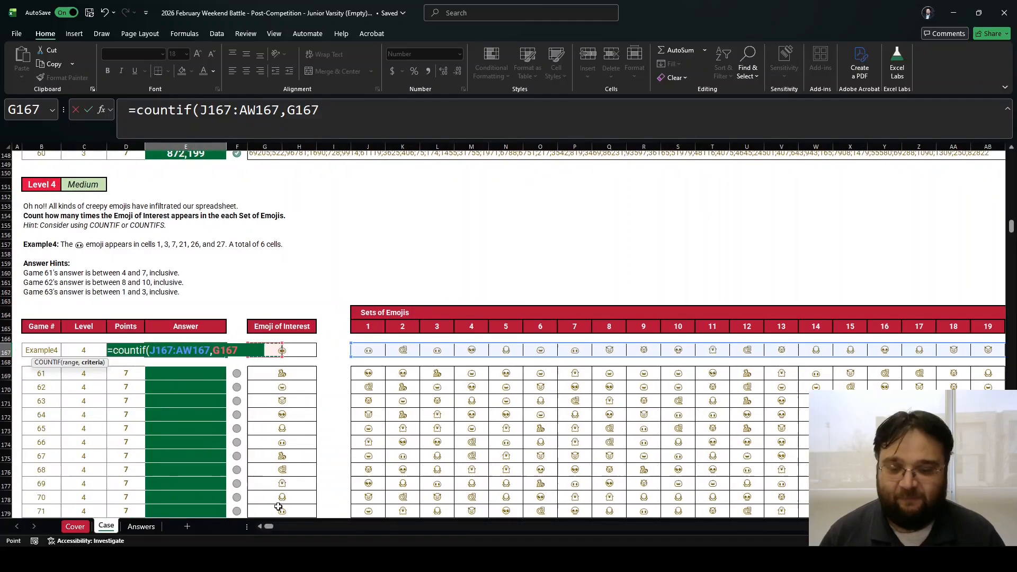
key("Return")
key("Up")
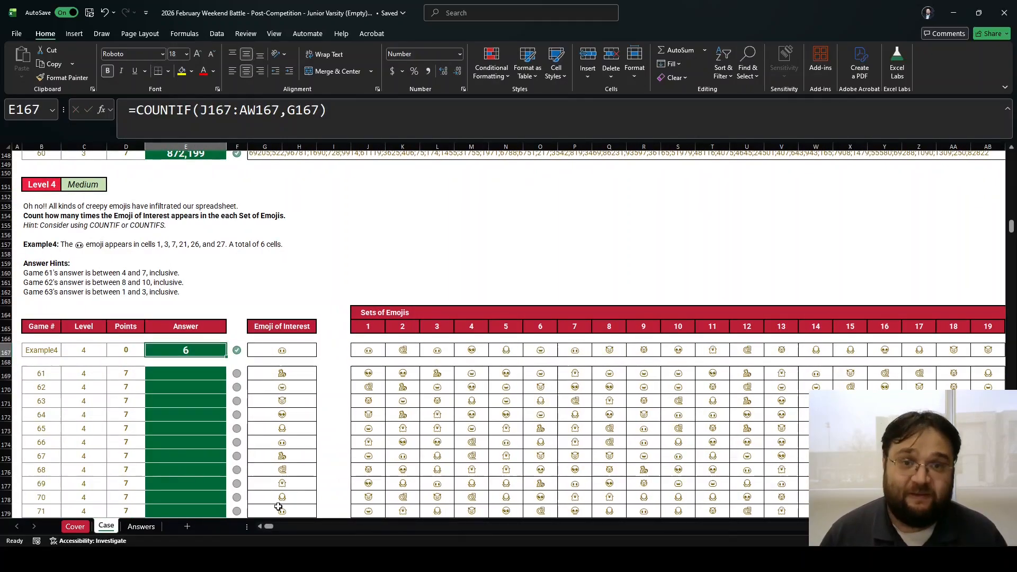
Copy the COUNTIF formula from E167 into the Level 4 answer cells for games 61 to 80, E169:E188.
key("ctrl+c")
key("Down")
key("Down")
key("ctrl+shift+Down")
key("ctrl+v")
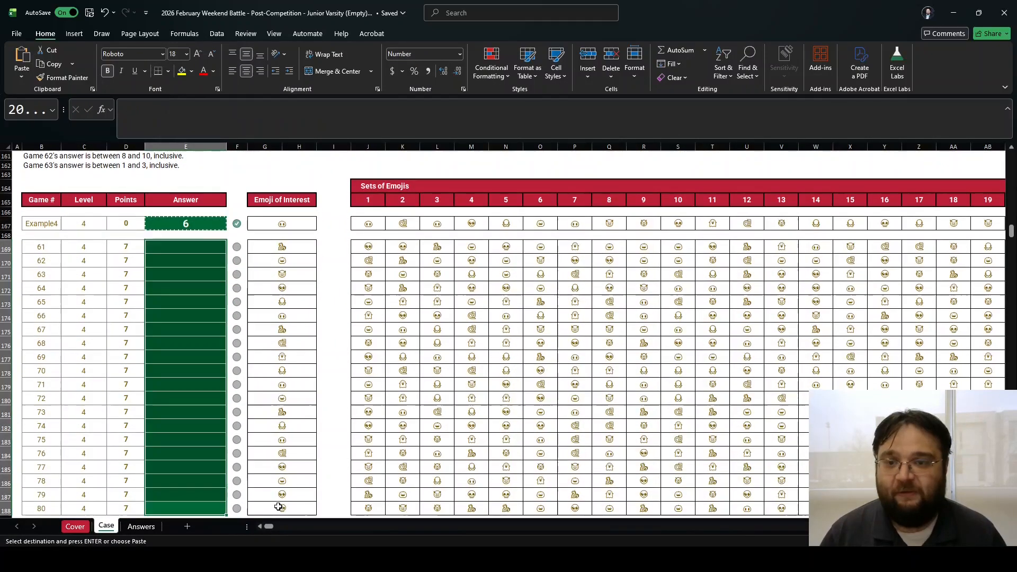
left_click(278, 248)
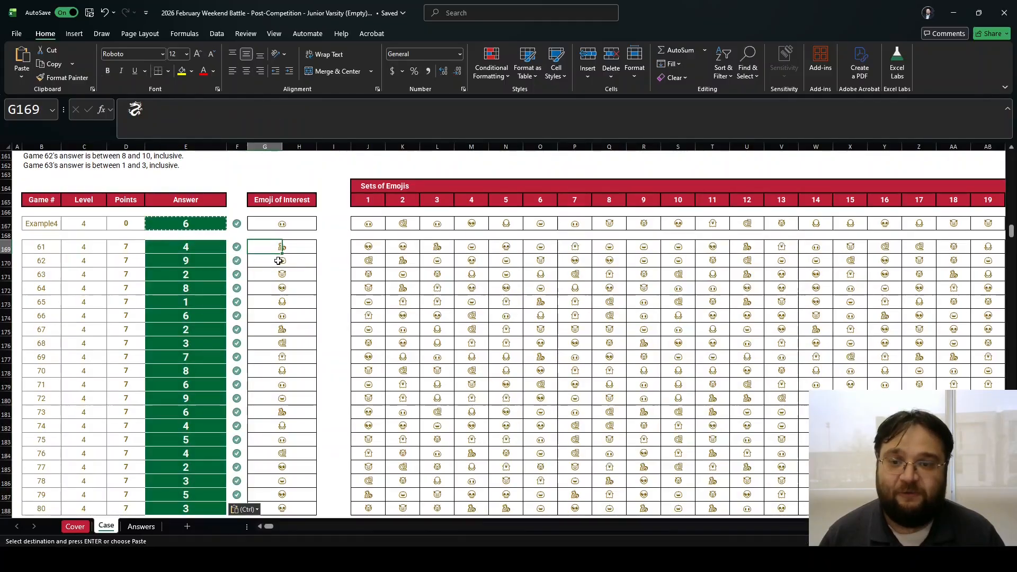
left_click(277, 261)
left_click_drag(400, 267, 747, 261)
Read the Level 5 instructions line by line, covering the embedded emojis, leading zeros and the required sum.
scroll(120, 347, "down", 7)
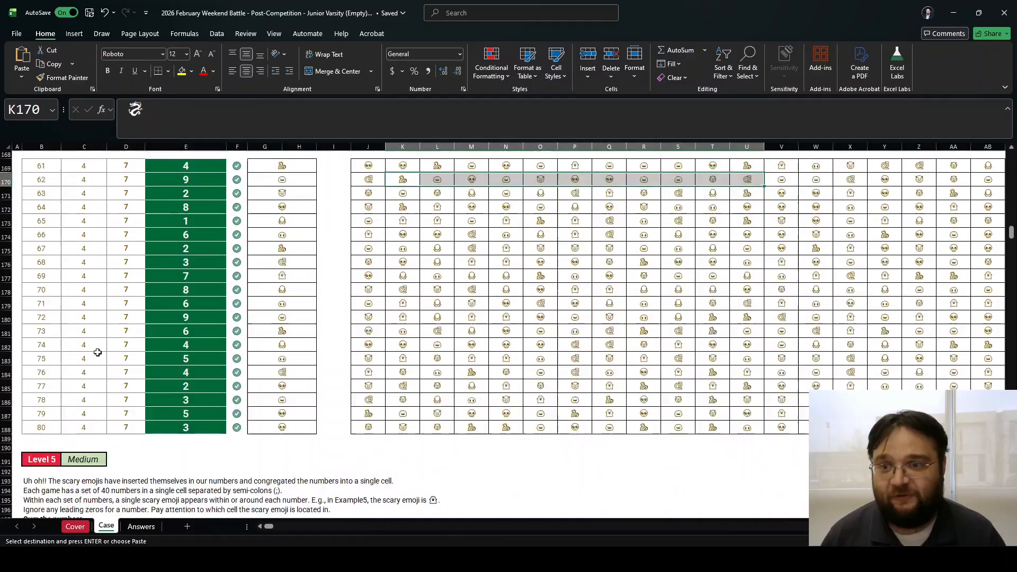
scroll(119, 347, "down", 2)
left_click(42, 212)
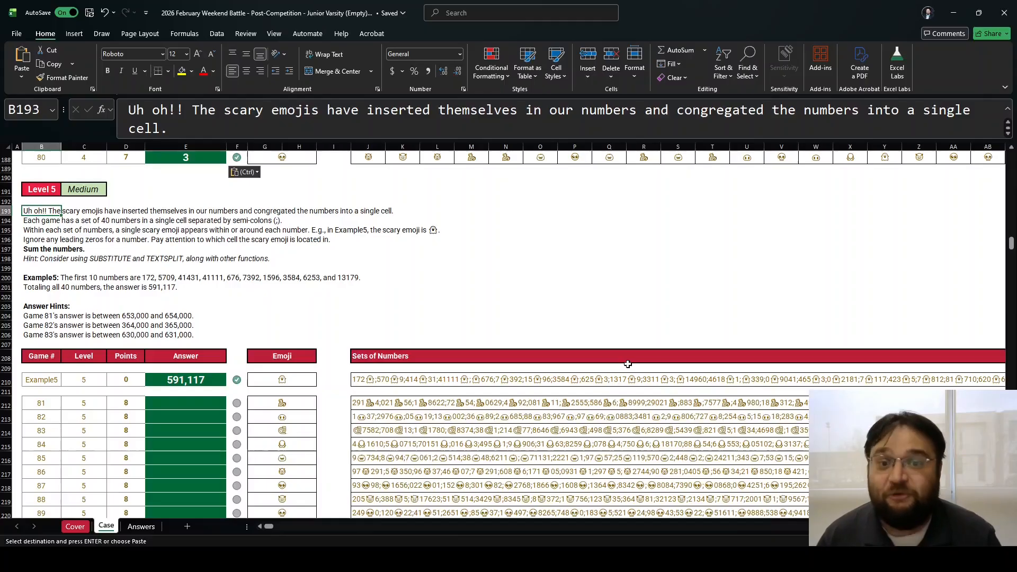
key("Down")
key("Down")
key("Down")
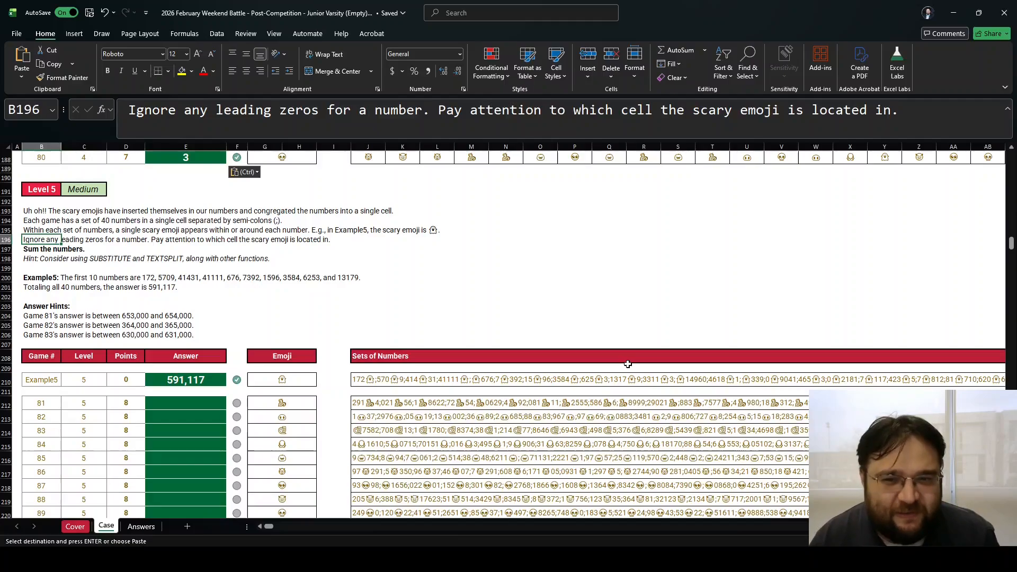
key("Down")
key("Down")
key("Up")
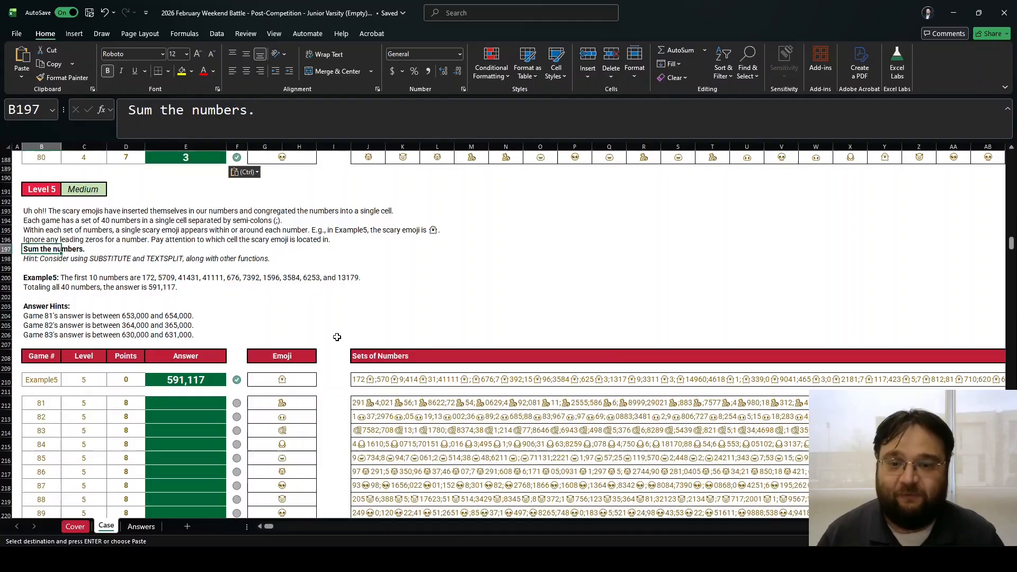
Enter =TEXTSPLIT(J210,";") in J206 to split the Level 5 Example5 number string at the semicolons.
left_click(357, 333)
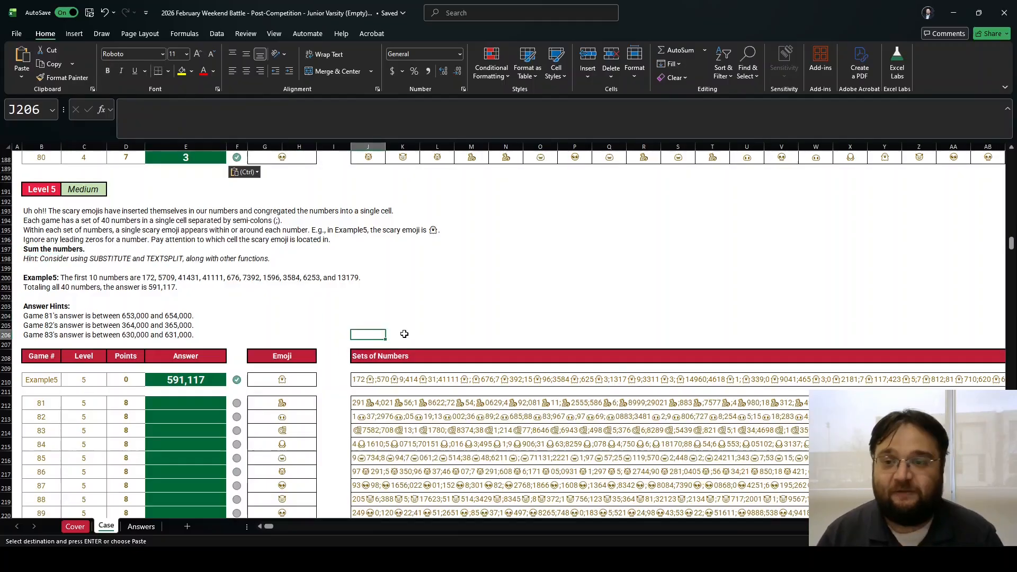
type("=textsplit(")
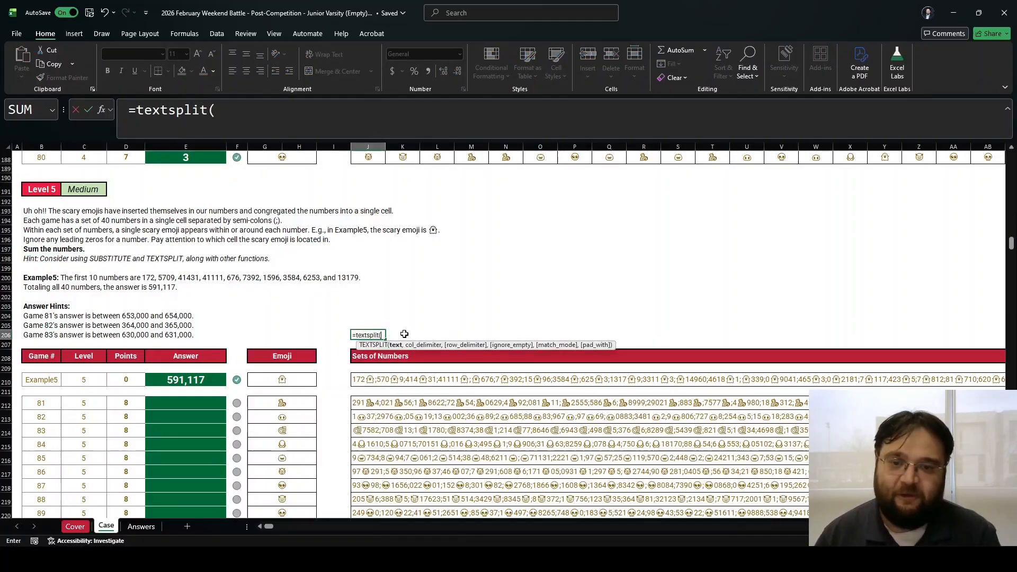
key("Down")
key("Down")
key("Down")
key("Down")
type(",\"")
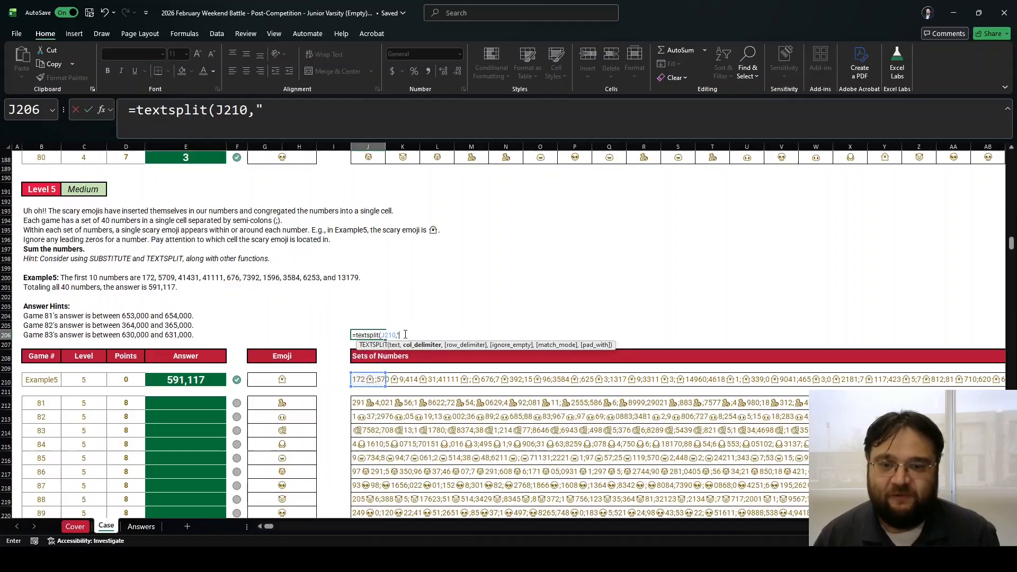
type(";\")")
key("ctrl+Return")
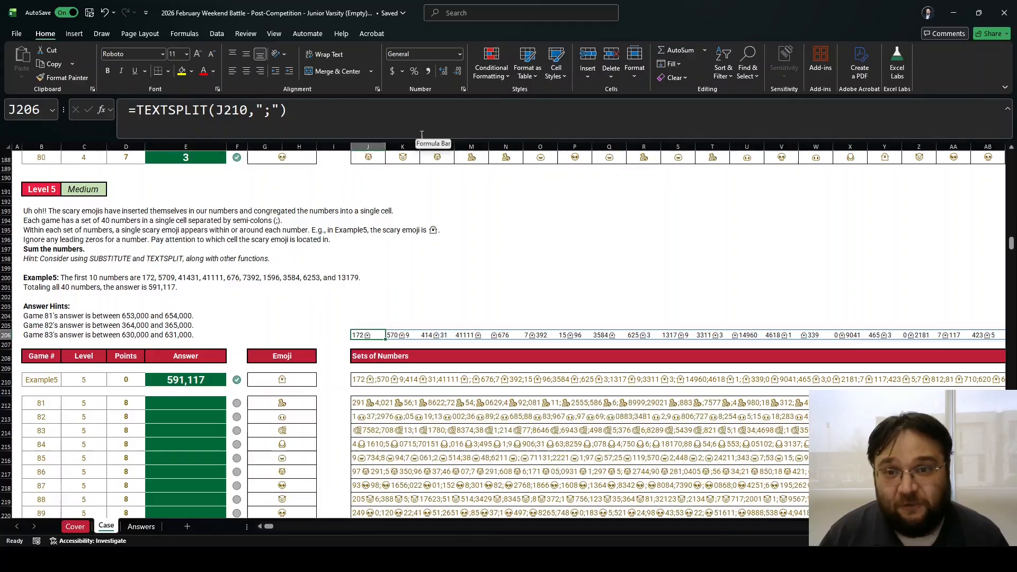
Wrap the J206 formula in SUBSTITUTE to strip the G210 emoji, making it =SUBSTITUTE(TEXTSPLIT(J210,";"),G210,"").
left_click(148, 104)
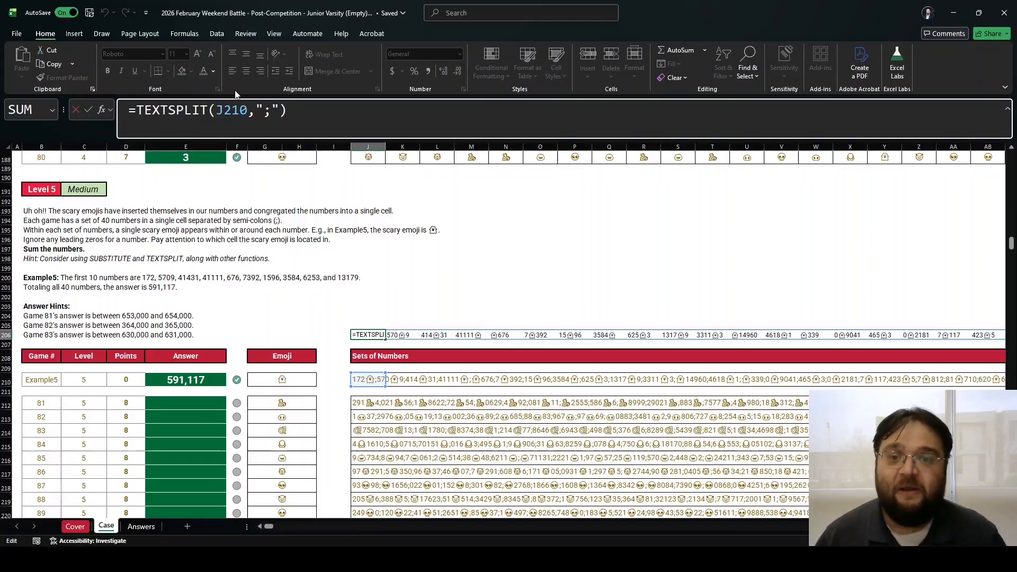
type("substitute(")
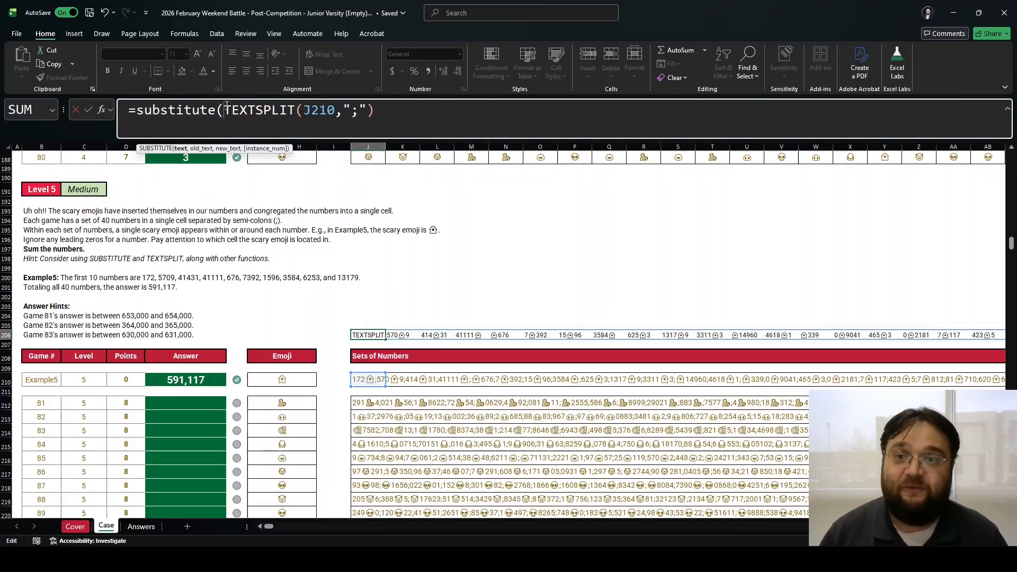
left_click_drag(223, 110, 385, 134)
left_click(417, 121)
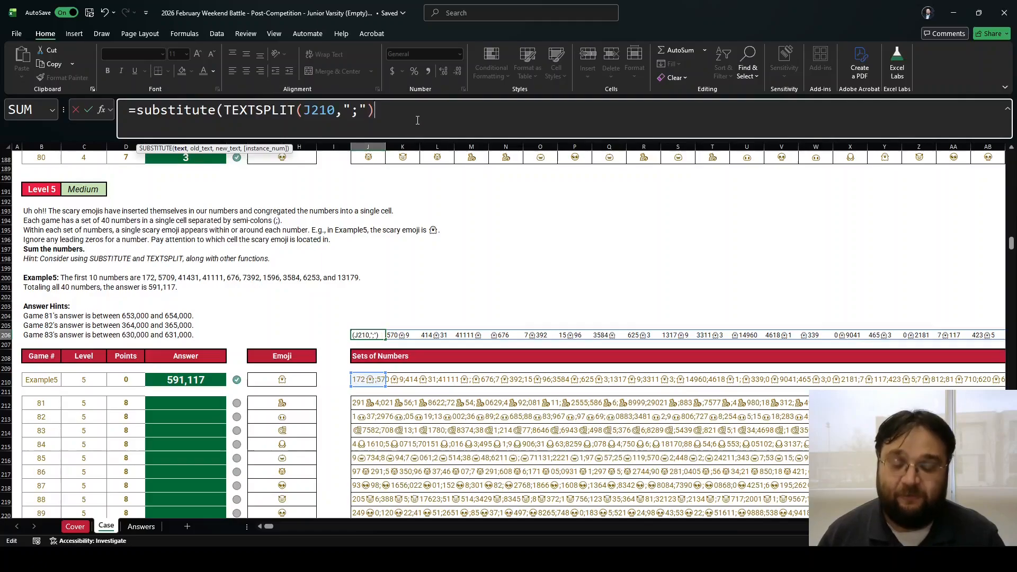
type(",")
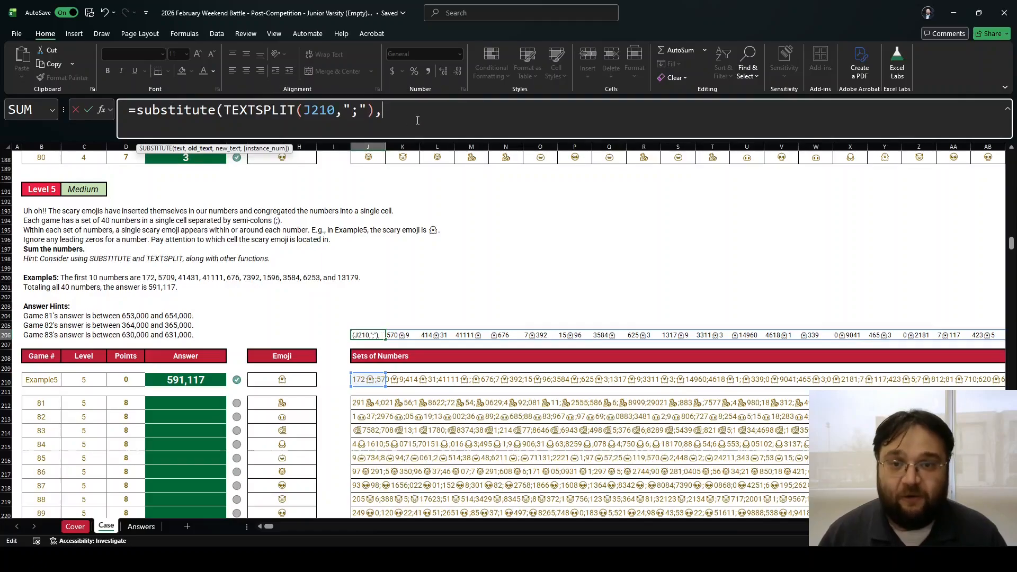
left_click(269, 381)
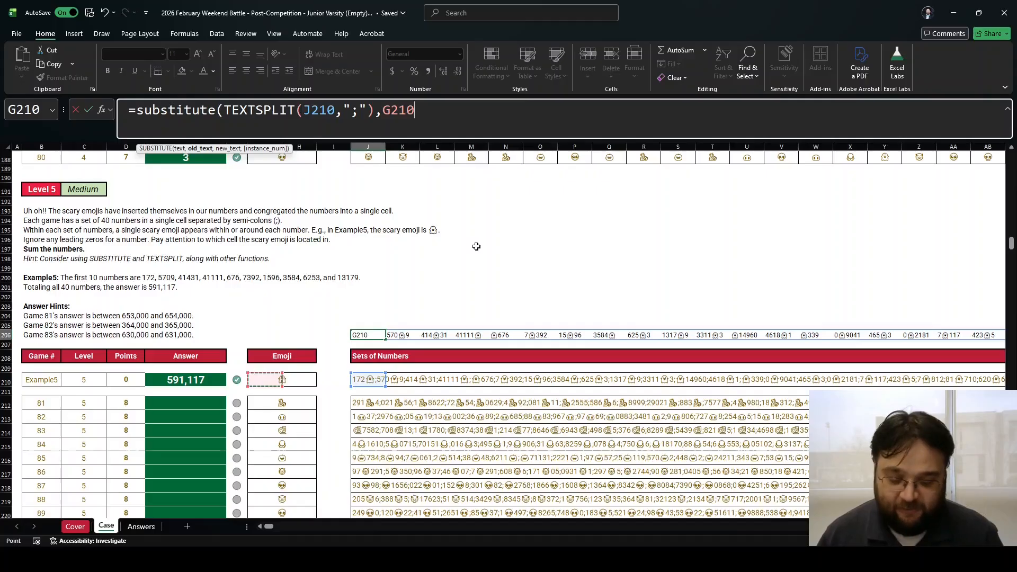
type(",\"\")")
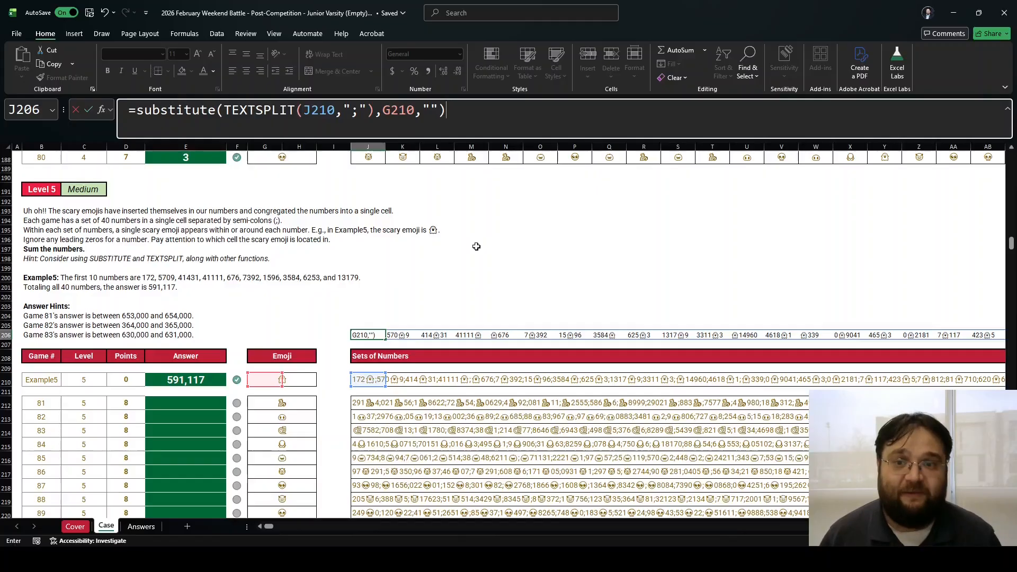
key("ctrl+Return")
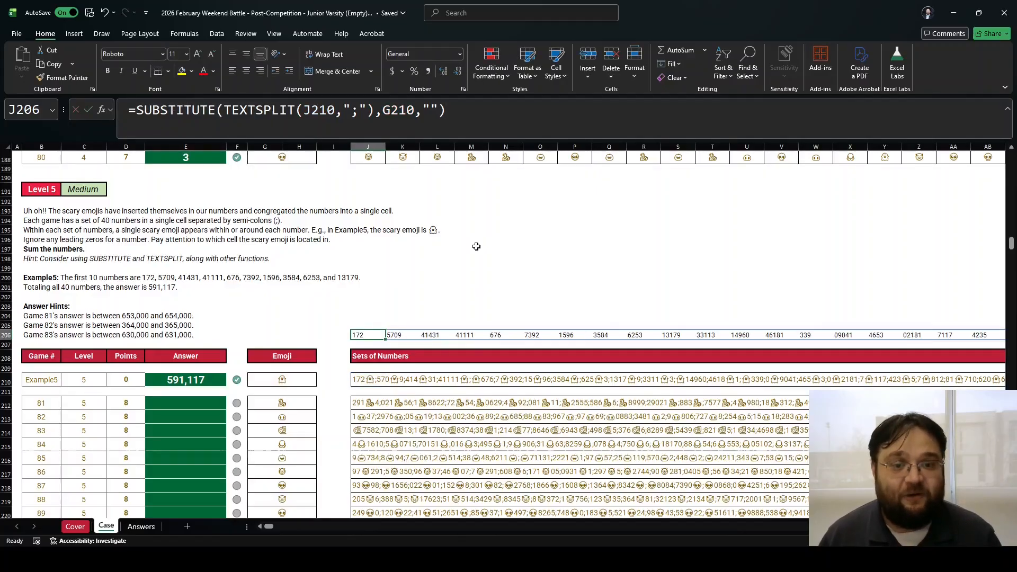
Append *1 to the J206 formula to convert the text pieces to numbers, and apply the General number format.
left_click(482, 121)
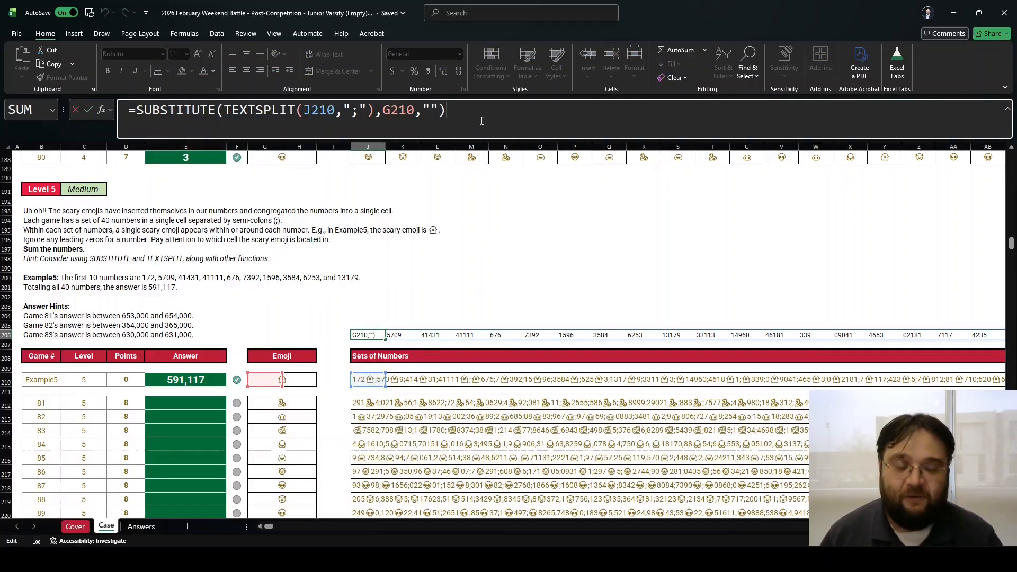
type("*1")
key("ctrl+Return")
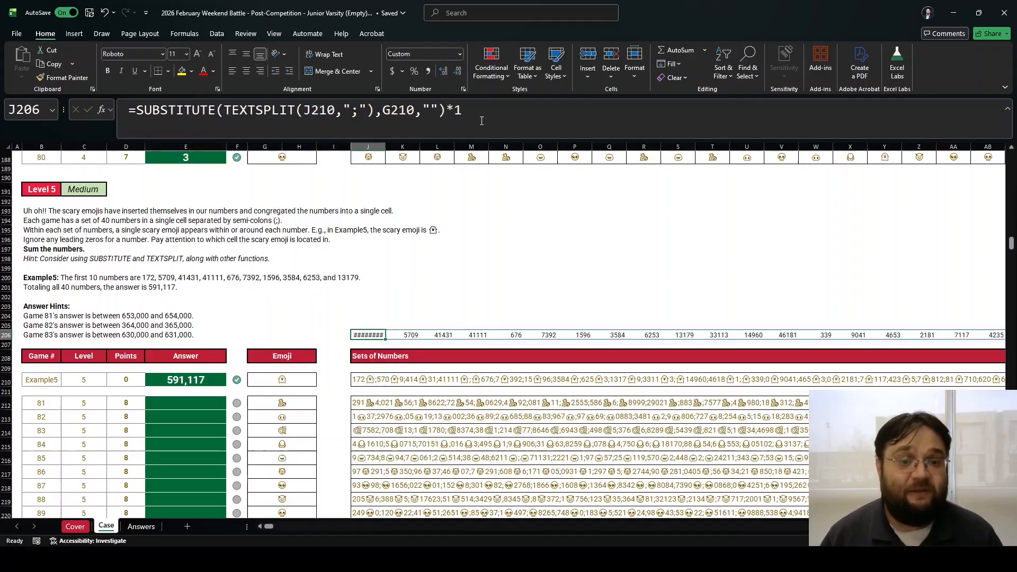
key("ctrl+shift+grave")
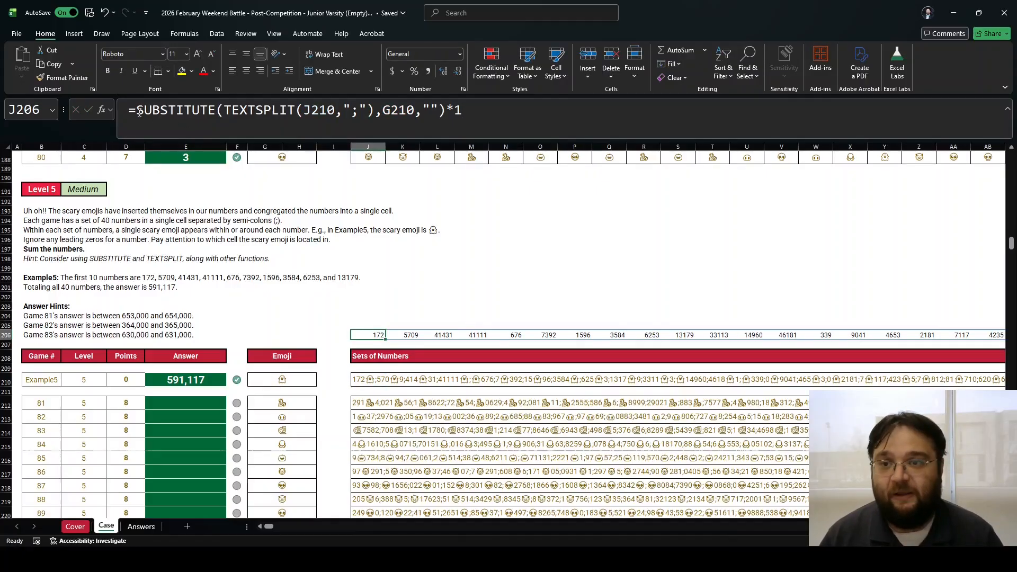
Wrap the J206 formula in SUM so it reads =SUM(SUBSTITUTE(TEXTSPLIT(J210,";"),G210,"")*1).
left_click(138, 112)
type("sum(")
key("End")
type(")")
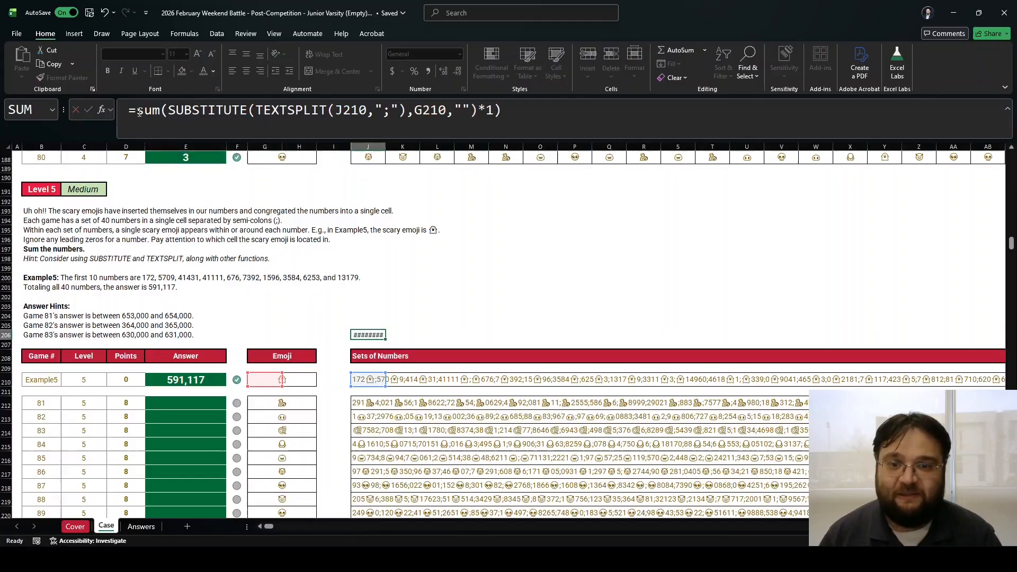
key("ctrl+Return")
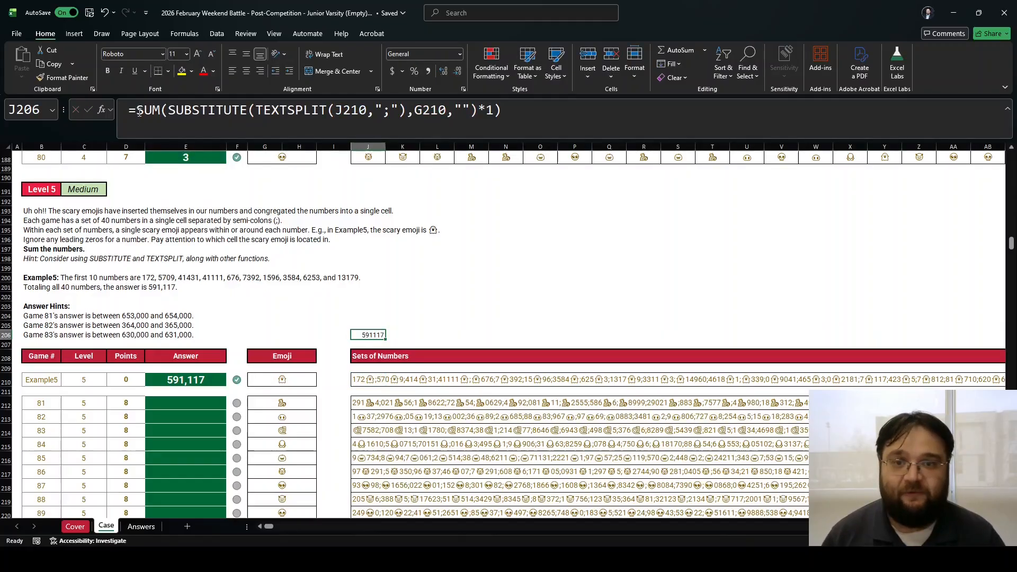
Move the SUM formula text out of J206 into E210, replacing the hardcoded Example5 answer.
key("BackSpace")
left_click(168, 382)
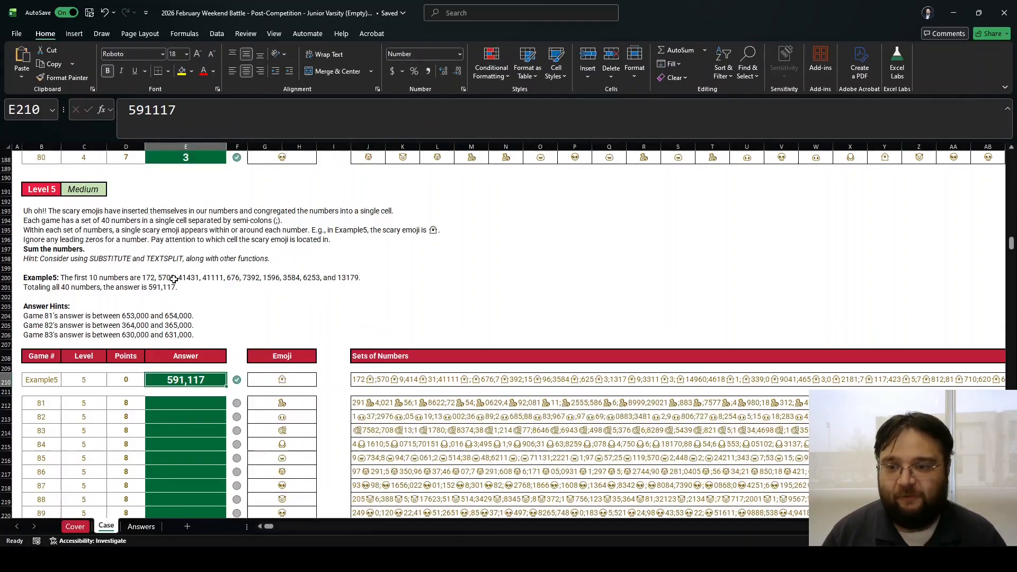
left_click(244, 108)
key("ctrl+a")
key("ctrl+v")
key("ctrl+Return")
Copy the SUM and SUBSTITUTE formula from E210 into the Level 5 answer cells for games 81 to 100, E212:E231.
key("ctrl+c")
key("Left")
key("Down")
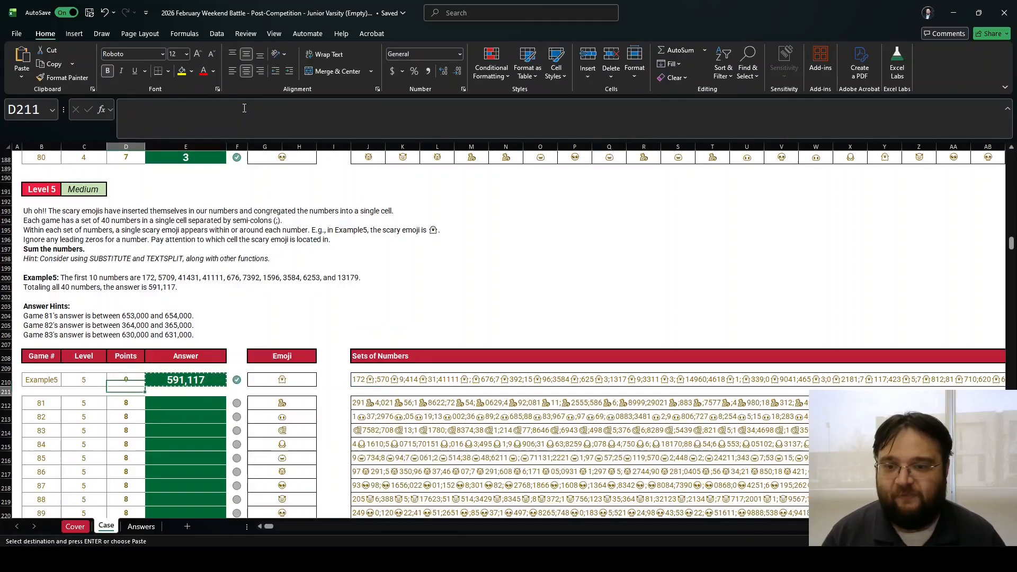
key("Down")
key("ctrl+Down")
key("Right")
key("ctrl+shift+Up")
key("shift+Down")
key("shift+Down")
key("ctrl+v")
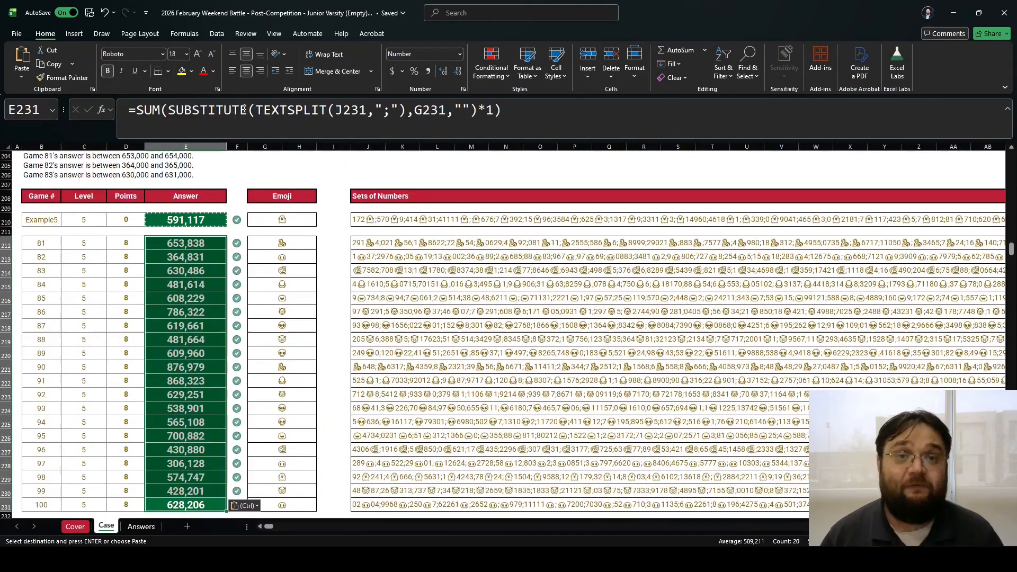
Read the Level 6 instructions and examine the table that matches each scary emoji to a numeral.
scroll(75, 368, "down", 8)
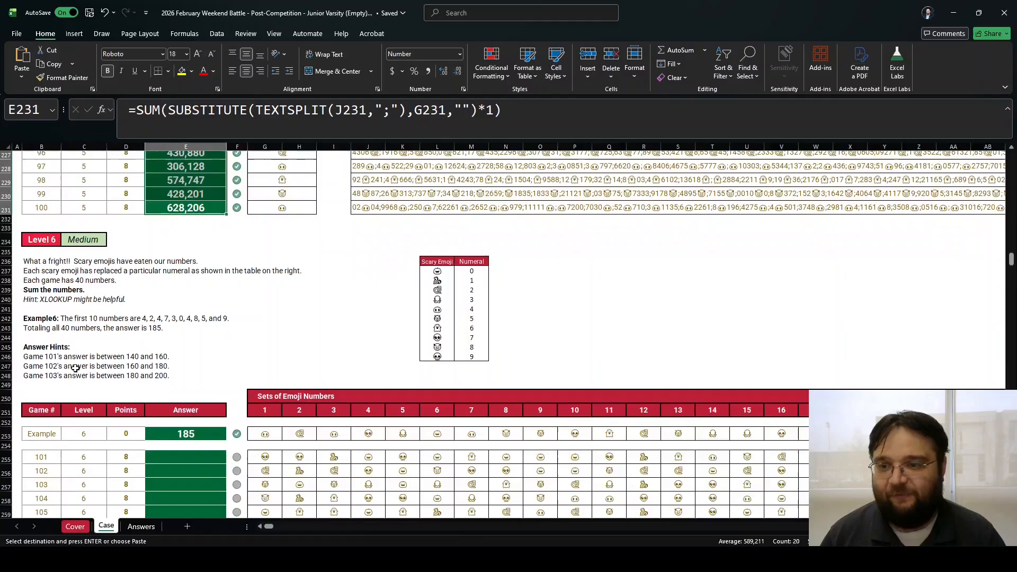
scroll(75, 367, "down", 2)
left_click(41, 206)
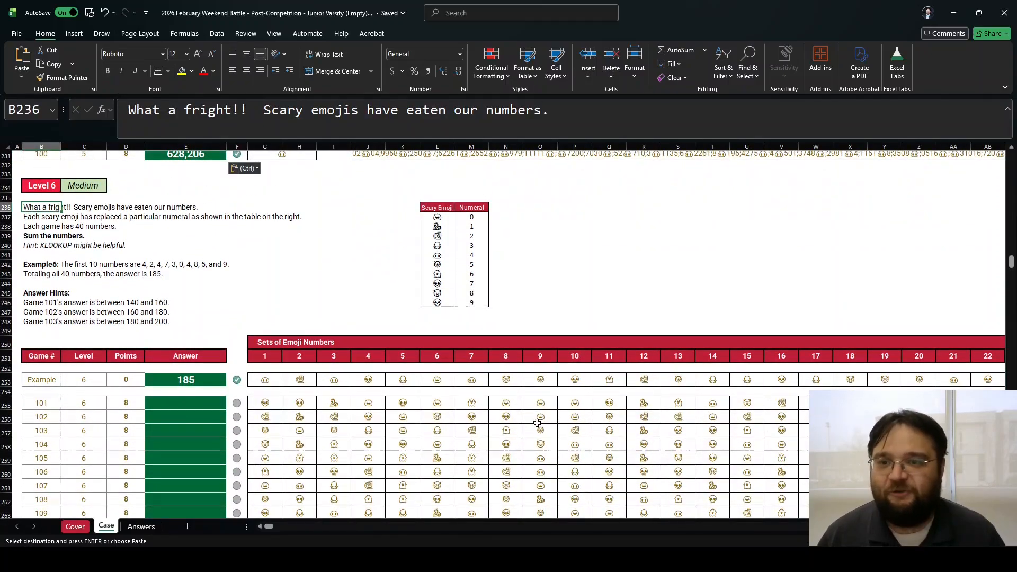
key("Down")
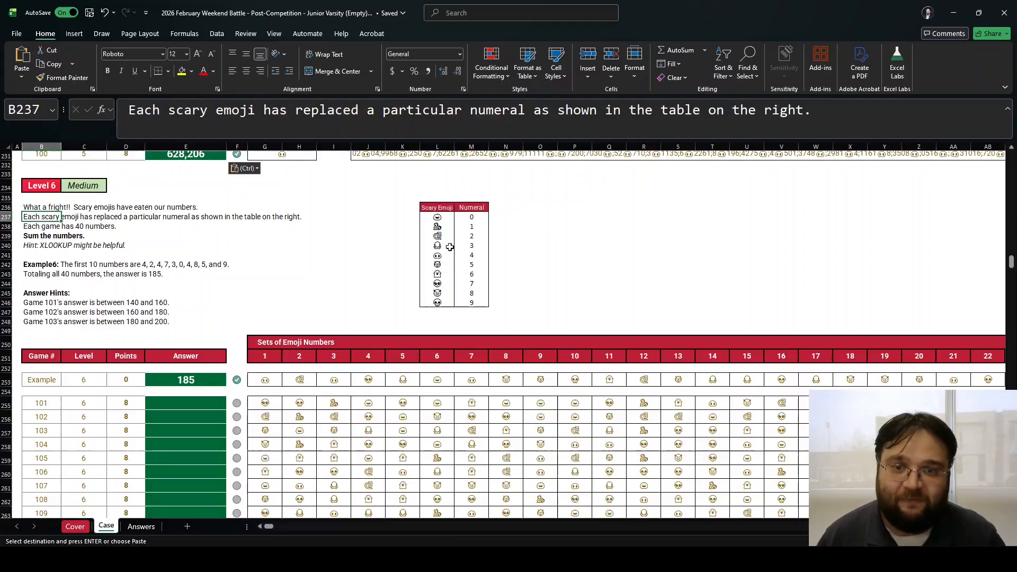
left_click_drag(427, 208, 472, 303)
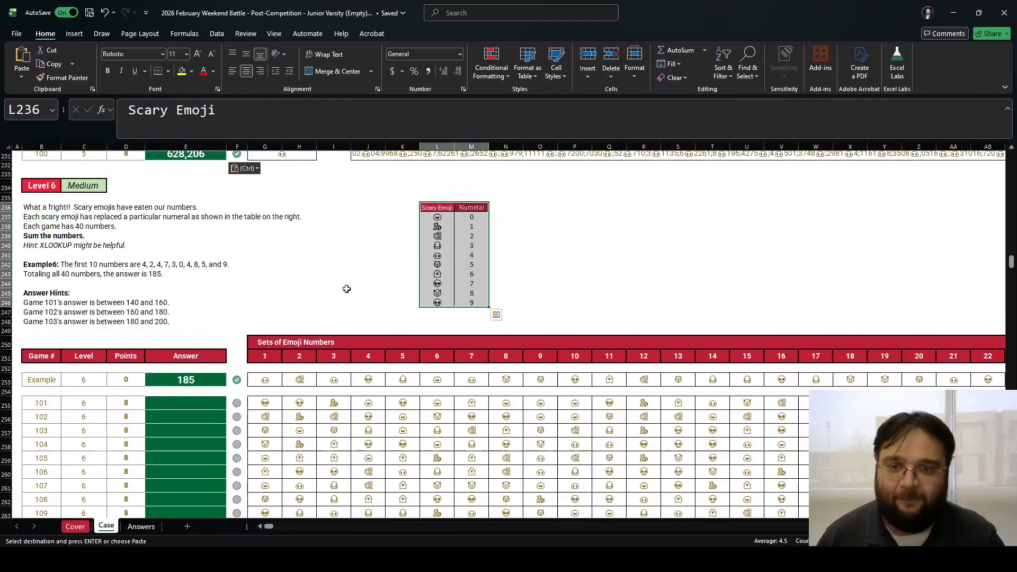
left_click(31, 227)
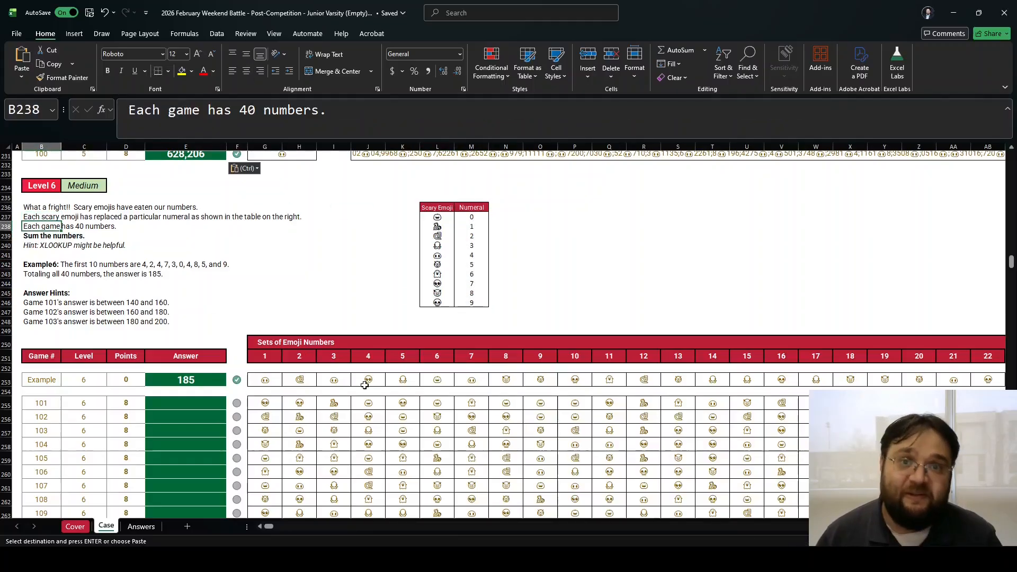
key("Down")
key("Down")
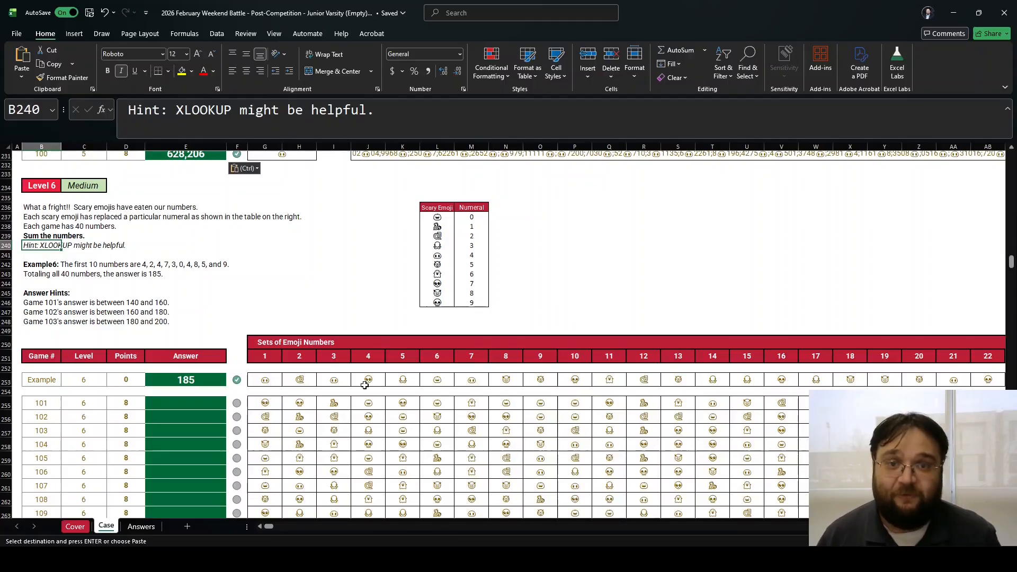
Start an XLOOKUP in G248 with G253 as the lookup value and the emoji column $L$237:$L$246 as the lookup array.
left_click(272, 322)
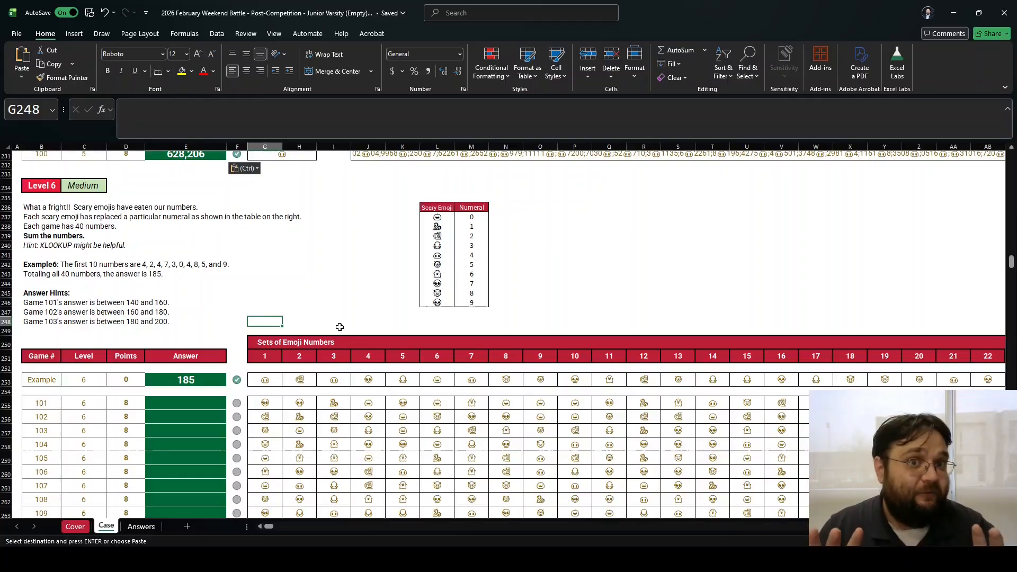
type("=xl")
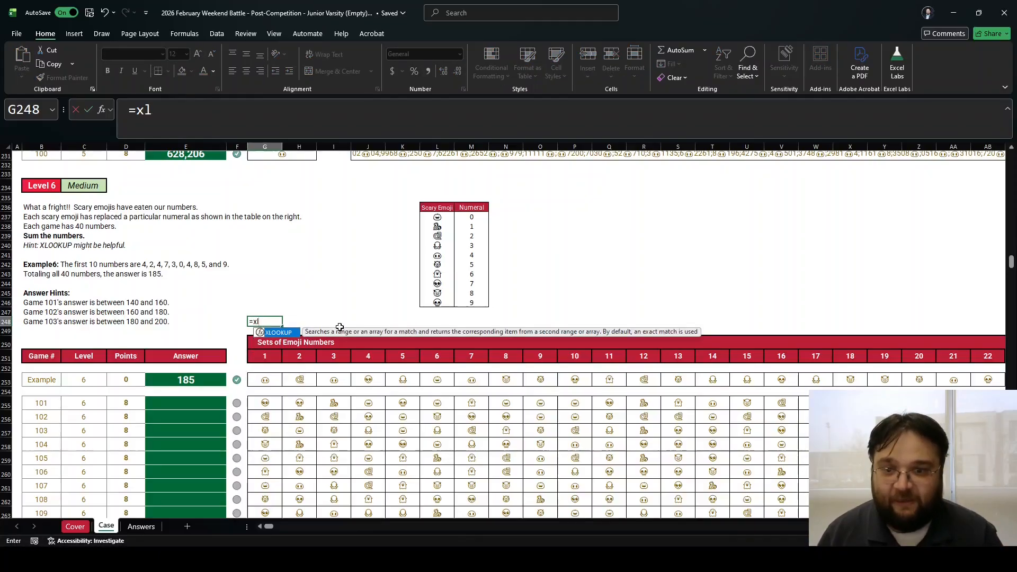
key("Tab")
key("Down")
key("Down")
key("Down")
key("Down")
key("Down")
type(",")
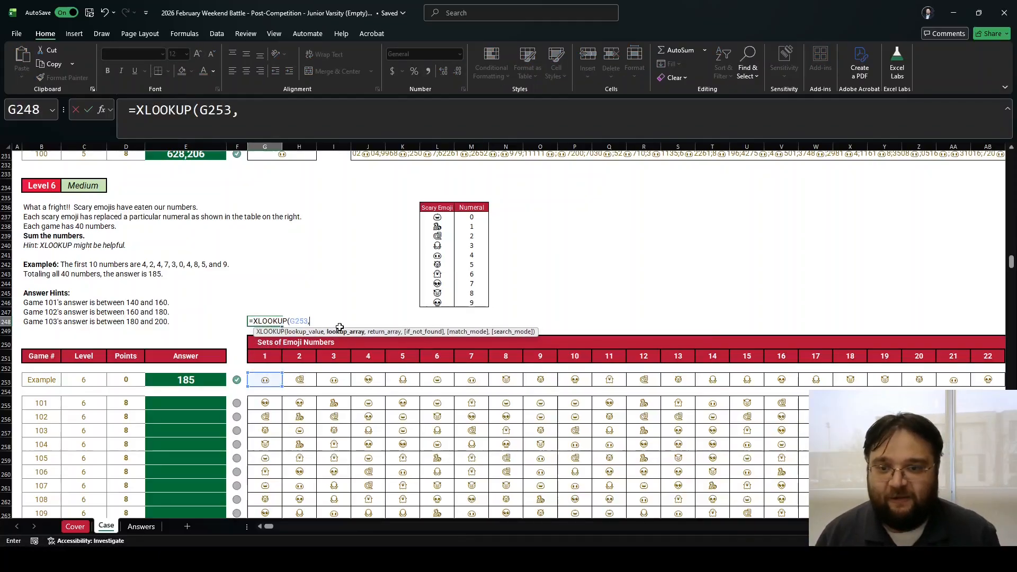
left_click_drag(435, 218, 433, 302)
key("F4")
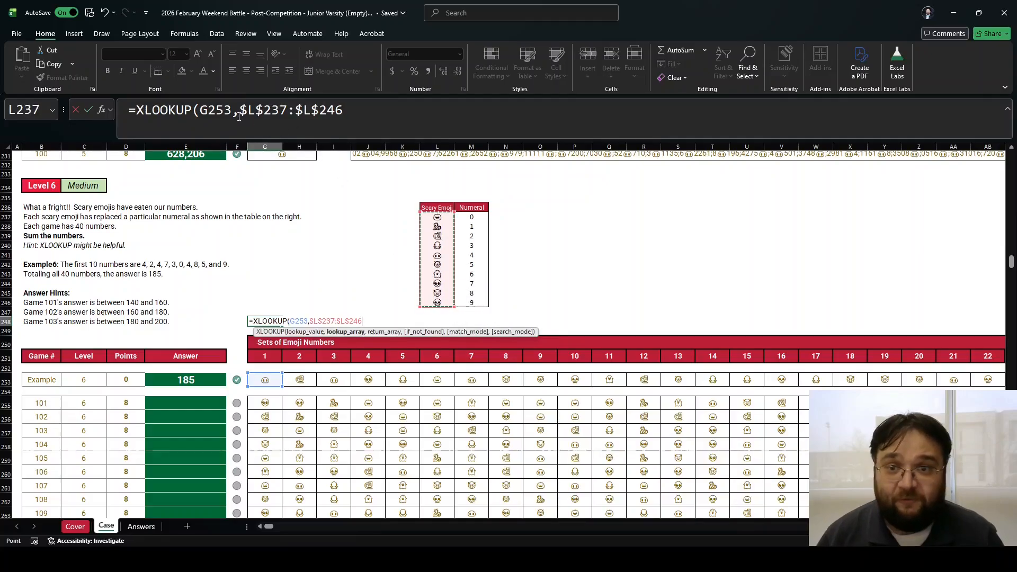
Complete the G248 XLOOKUP with the numeral column $M$237:$M$246 as an absolute return array.
left_click_drag(239, 110, 351, 122)
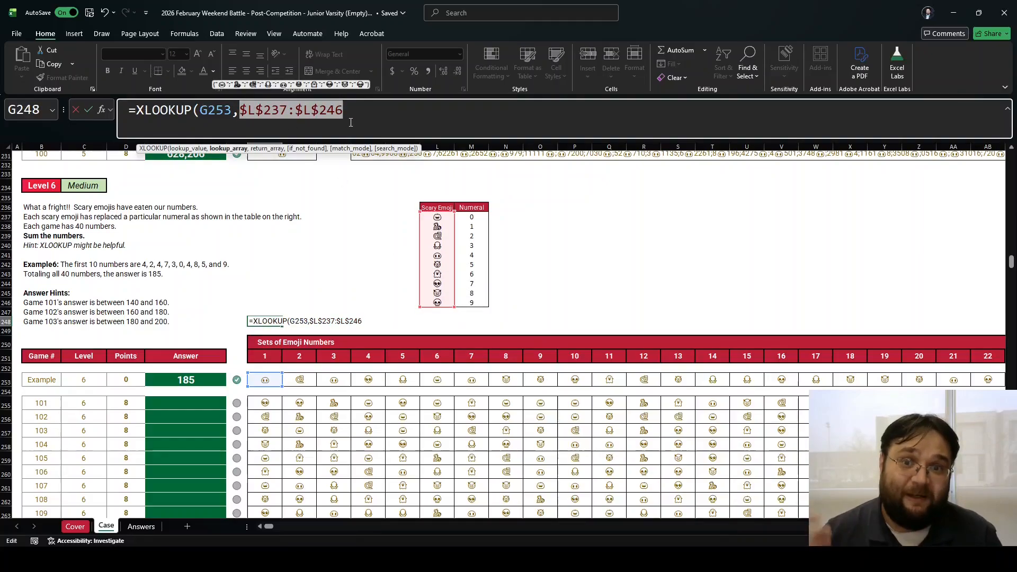
left_click(351, 122)
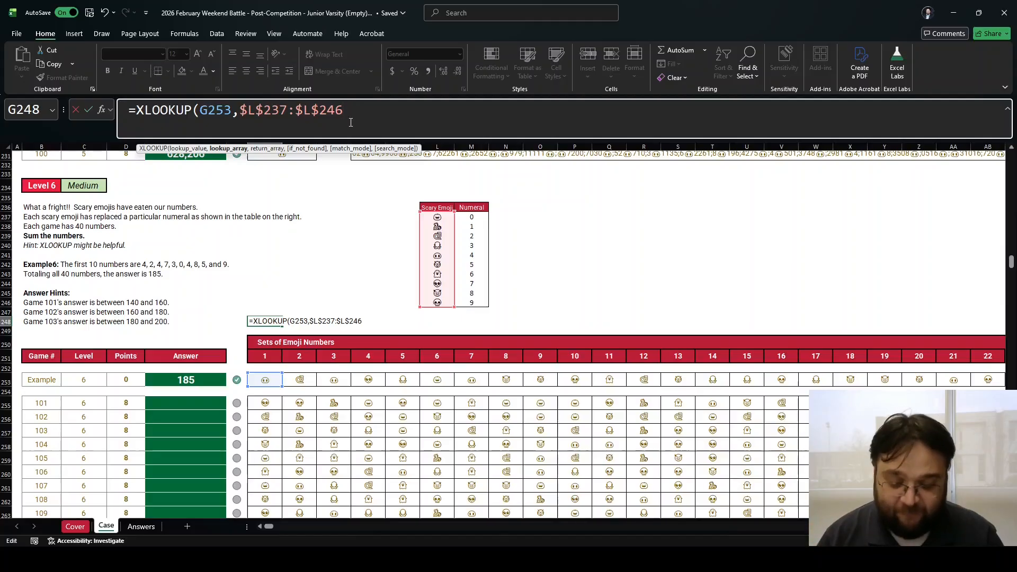
type(",")
left_click_drag(472, 217, 475, 298)
key("F4")
type(")")
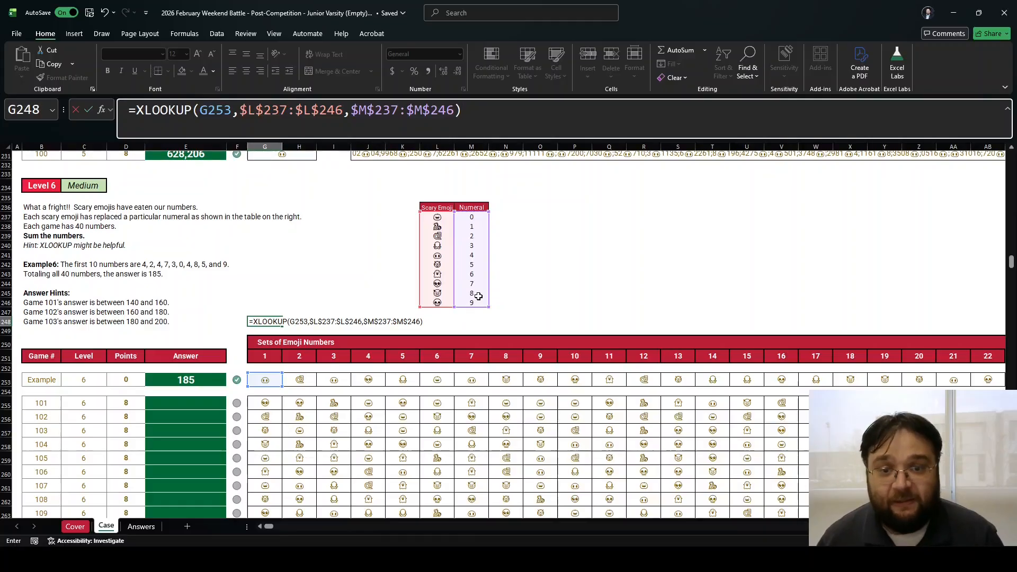
key("Return")
key("Up")
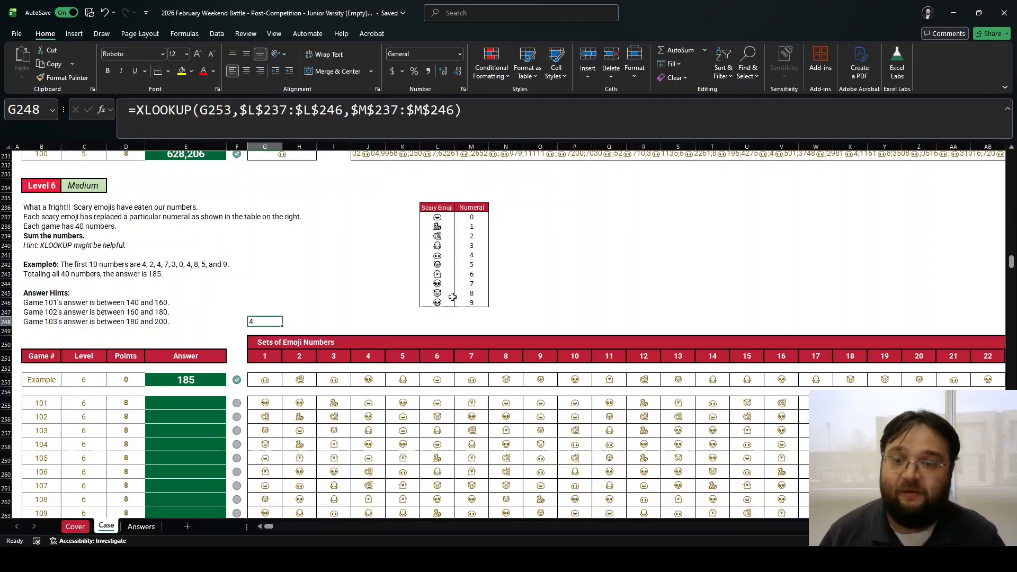
Extend the XLOOKUP's lookup value in G248 to cover all 40 example emojis, G253:AT253.
left_click(223, 123)
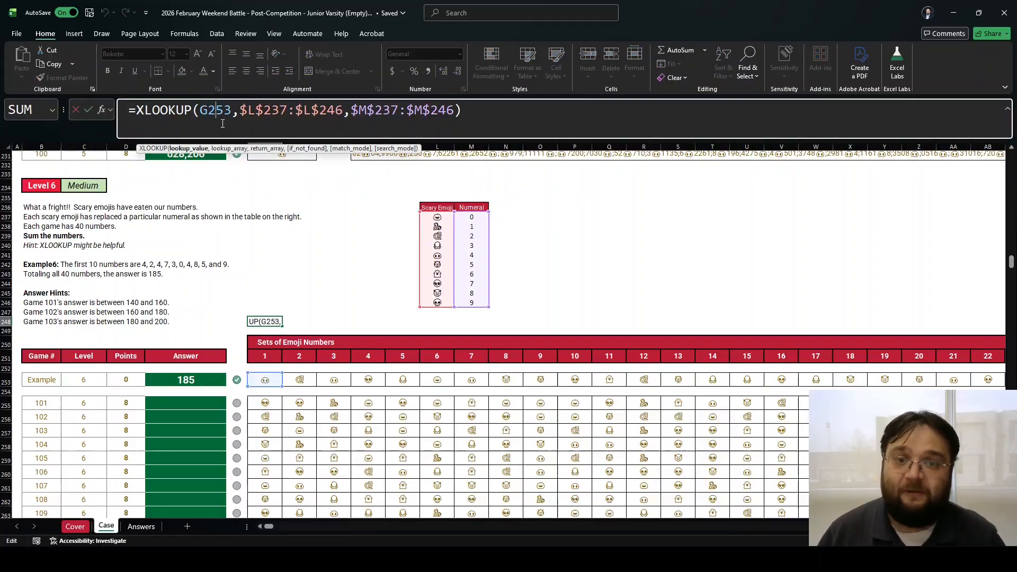
double_click(216, 110)
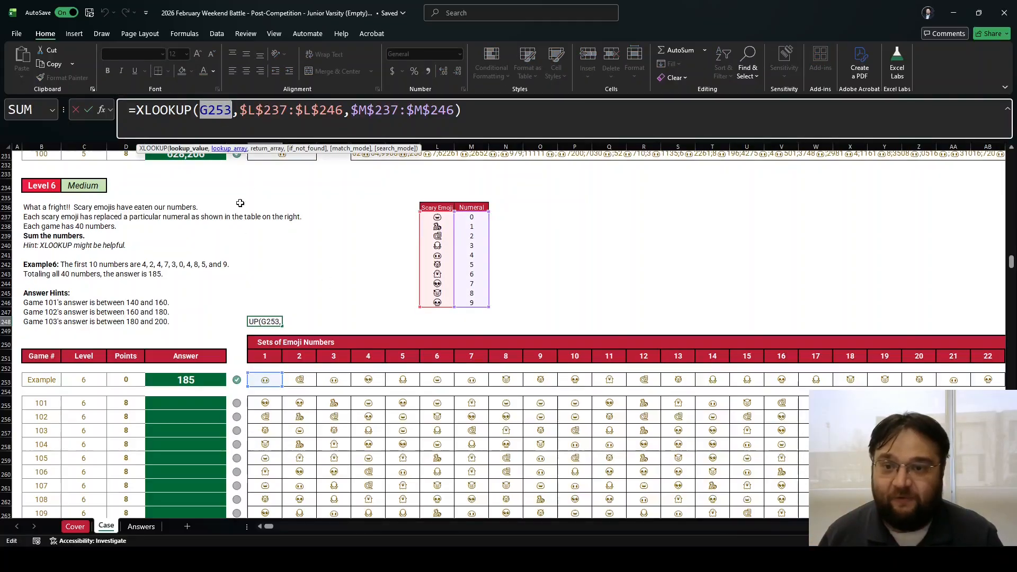
left_click_drag(265, 380, 268, 380)
key("shift+Right")
key("shift+Right")
key("shift+Right")
key("shift+Right")
key("shift+Right")
key("shift+Right")
key("shift+Right")
key("shift+Right")
key("shift+Right")
key("shift+Right")
key("shift+Right")
key("shift+Right")
key("shift+Right")
key("shift+Right")
key("shift+Right")
key("shift+Right")
key("shift+Right")
key("shift+Right")
key("shift+Right")
key("shift+Right")
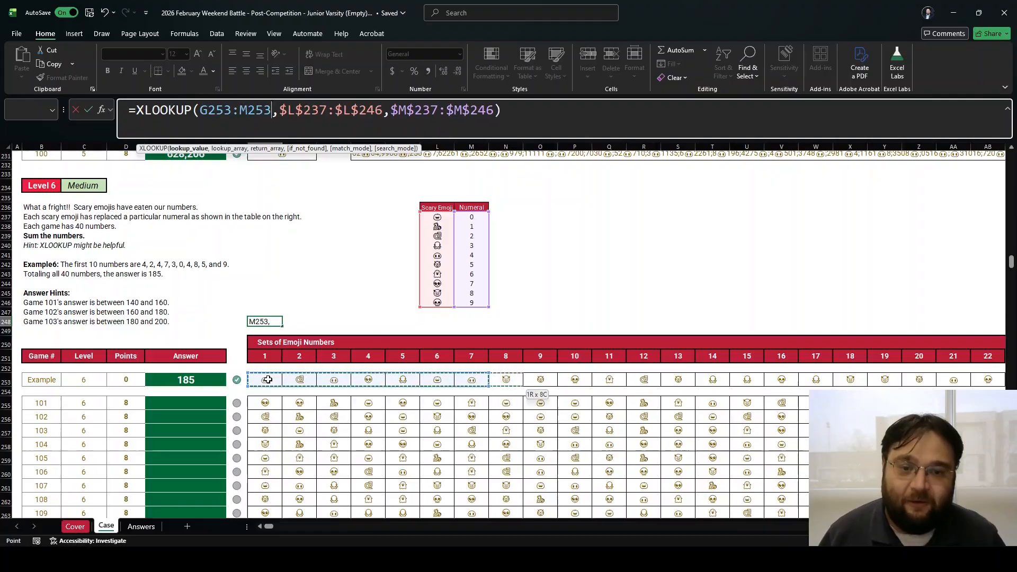
key("shift+Right")
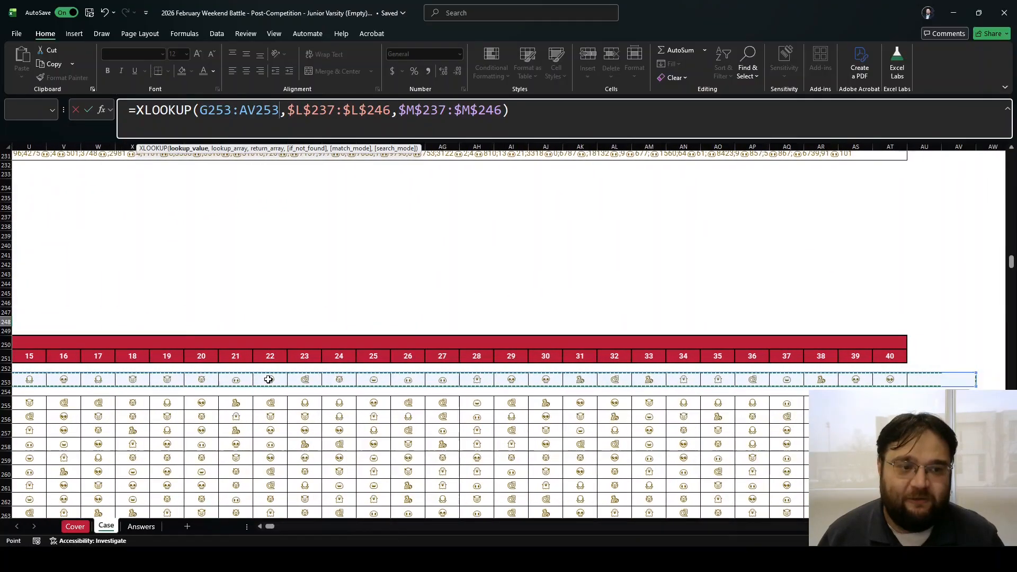
key("Return")
Wrap the G248 formula in SUM so it reads =SUM(XLOOKUP(G253:AT253,$L$237:$L$246,$M$237:$M$246)).
key("Left")
key("Left")
key("Left")
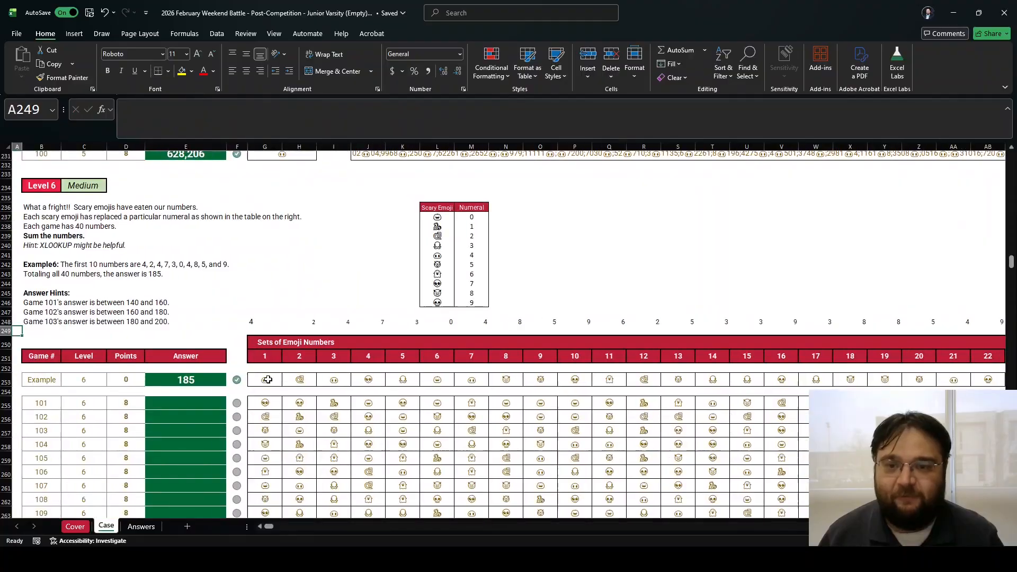
key("Right")
key("Up")
key("Up")
key("Right")
key("Right")
key("Right")
key("Right")
key("Right")
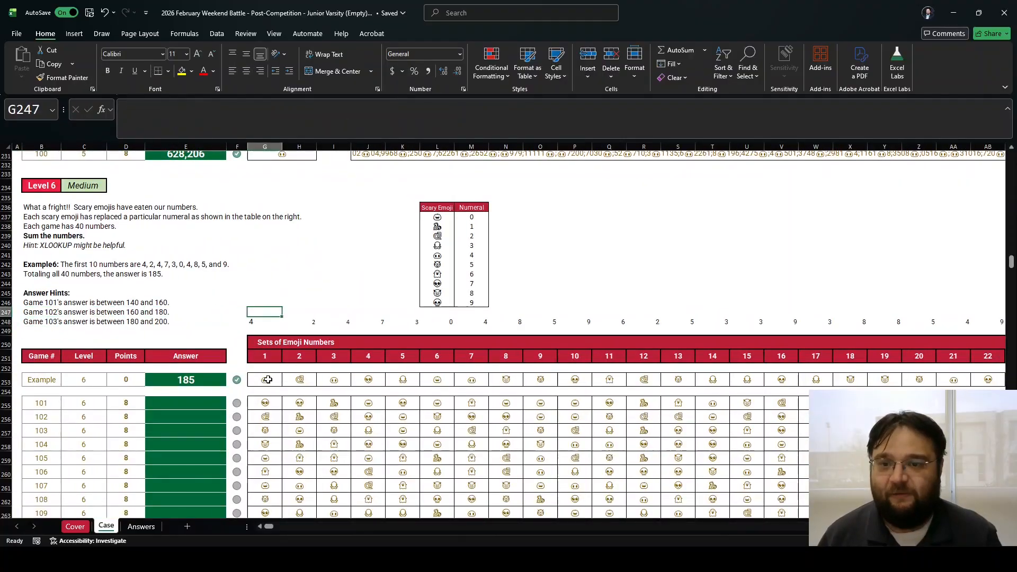
key("Down")
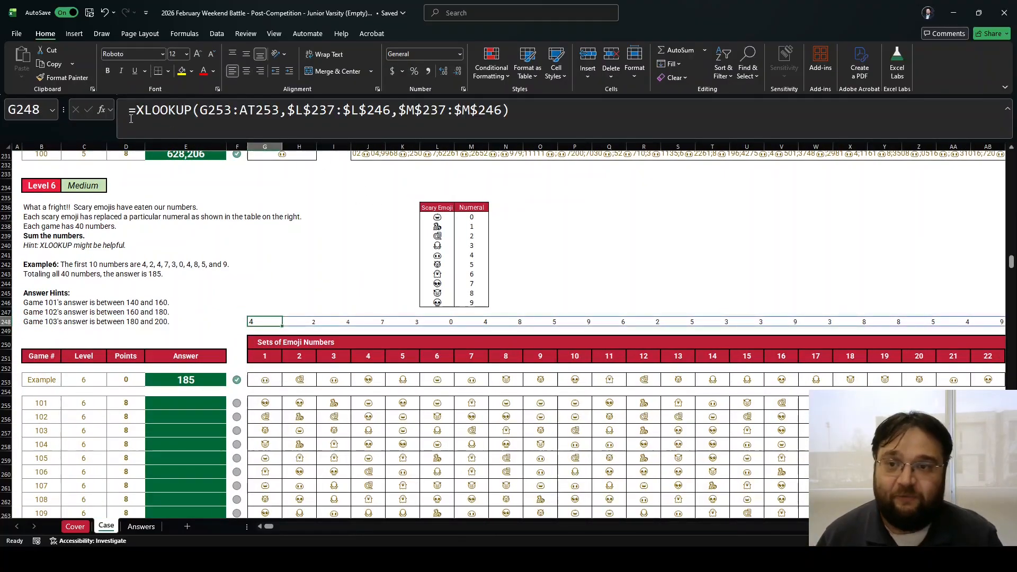
left_click(135, 112)
type("sum")
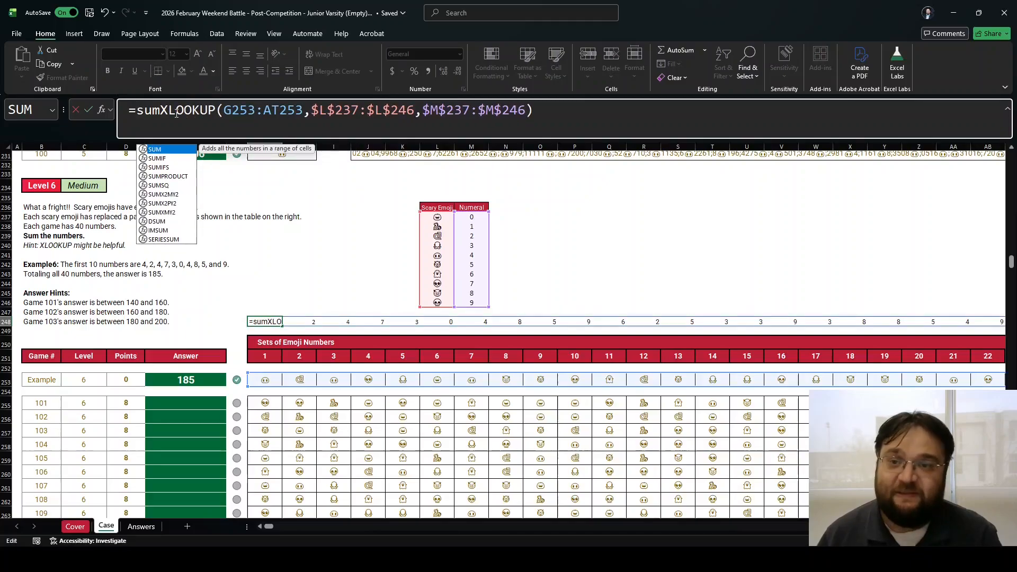
type("(")
key("End")
type(")")
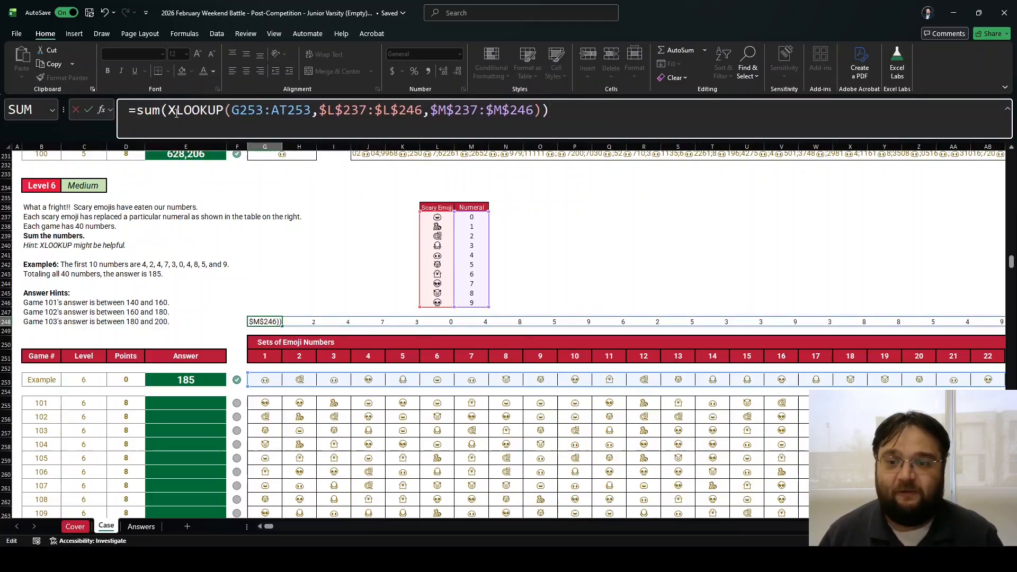
key("Return")
Move the SUM and XLOOKUP formula text out of G248 into E253, replacing the hardcoded Level 6 example answer.
left_click(467, 113)
key("ctrl+a")
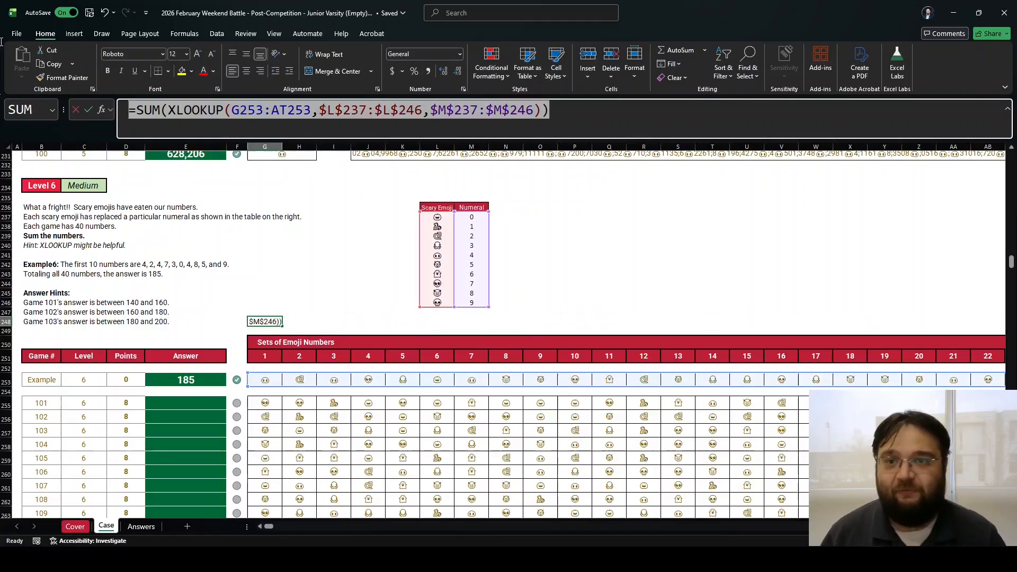
key("ctrl+x")
left_click(172, 379)
left_click(179, 116)
key("ctrl+a")
key("ctrl+v")
key("Return")
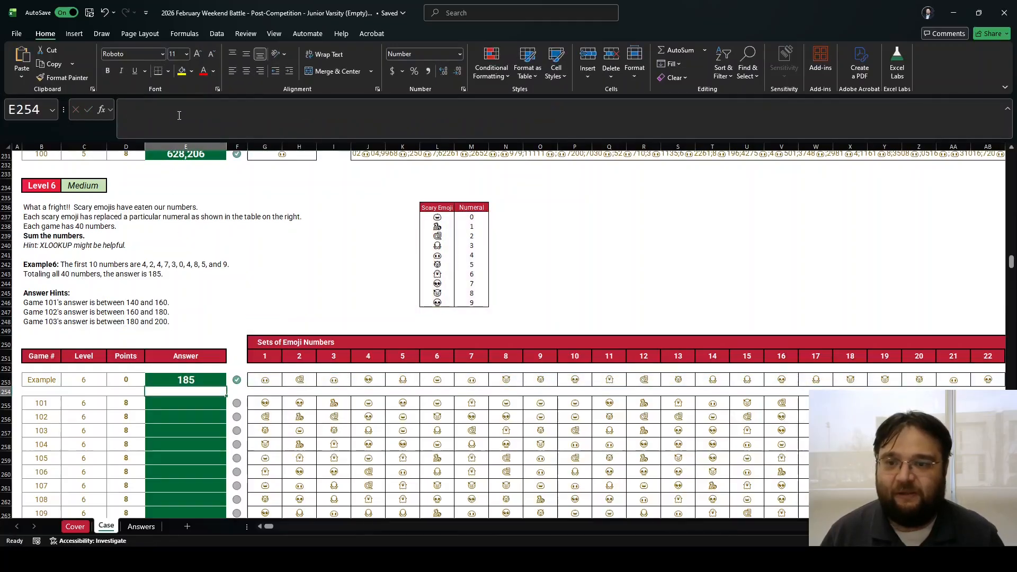
Copy the SUM and XLOOKUP formula from E253 into the Level 6 answer cells for games 101 to 120, E255:E274.
key("Up")
key("ctrl+c")
key("Left")
key("Down")
key("Down")
key("ctrl+Down")
key("Right")
key("ctrl+shift+Up")
key("shift+Down")
key("shift+Down")
key("ctrl+v")
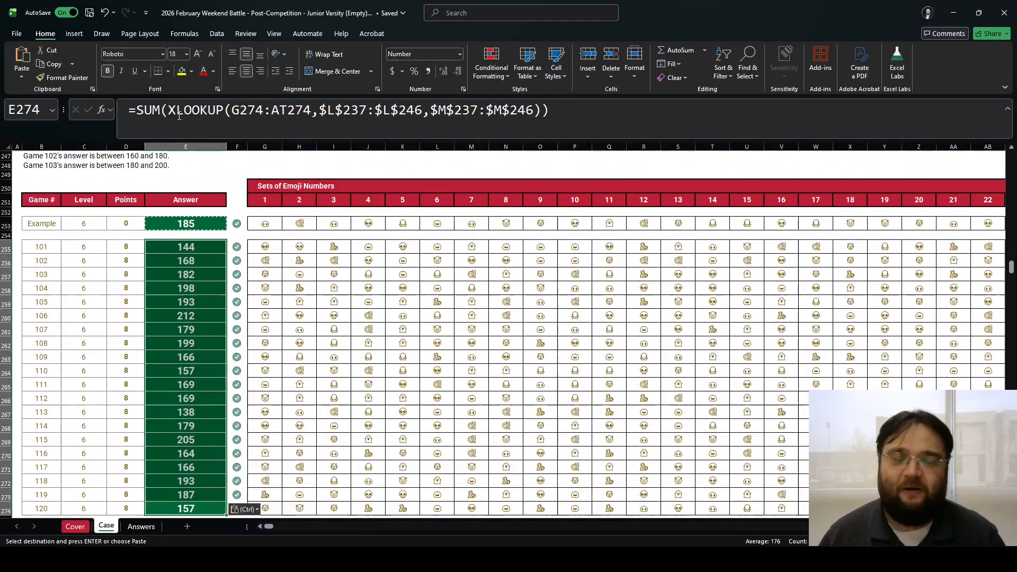
Read the Level 7 instructions, including the function hint and the note on each emoji's character length.
scroll(101, 290, "down", 5)
scroll(101, 291, "down", 5)
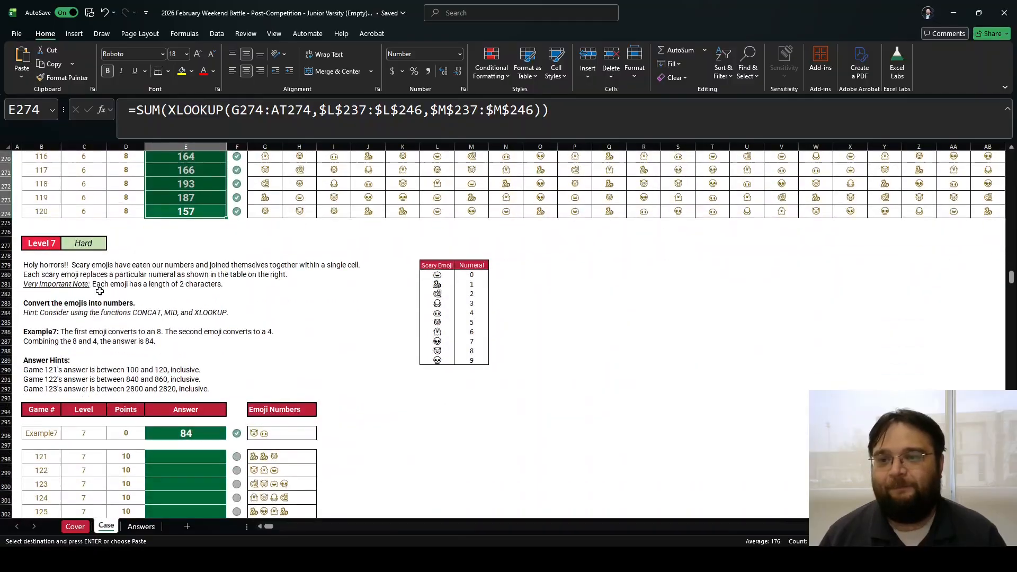
left_click(32, 184)
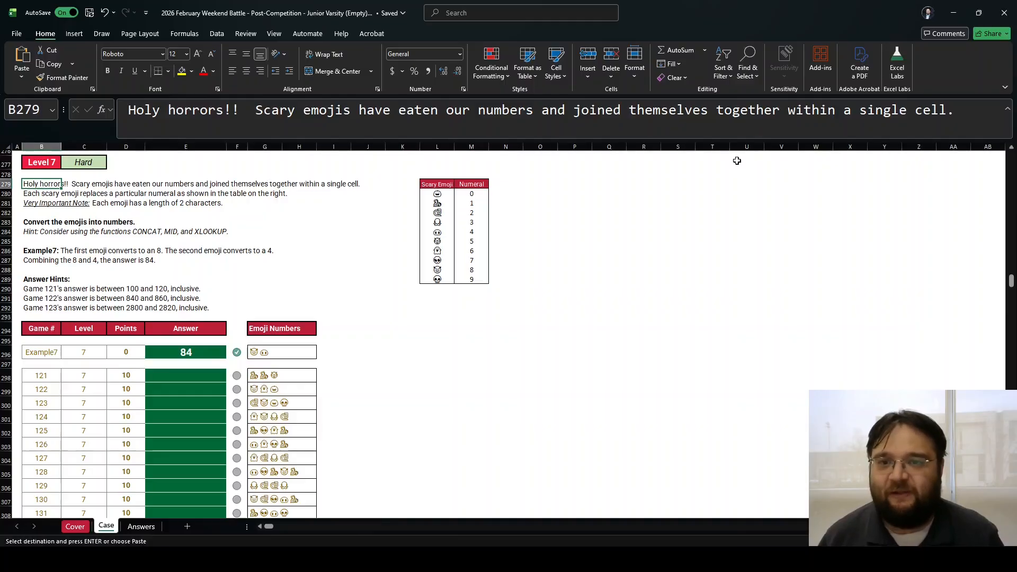
key("Down")
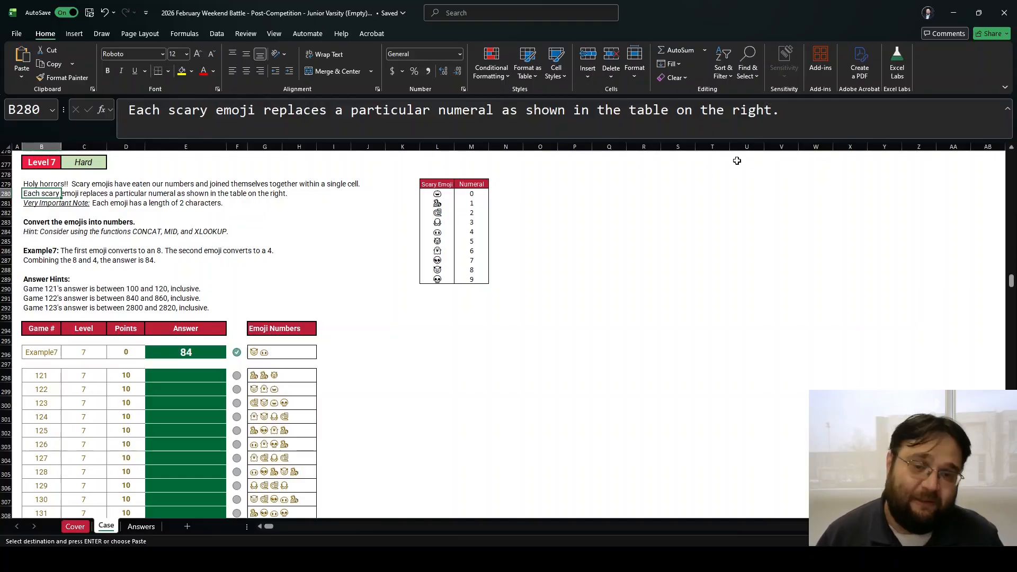
key("Right")
key("Right")
key("Right")
key("Right")
key("Right")
key("Right")
key("Right")
key("Right")
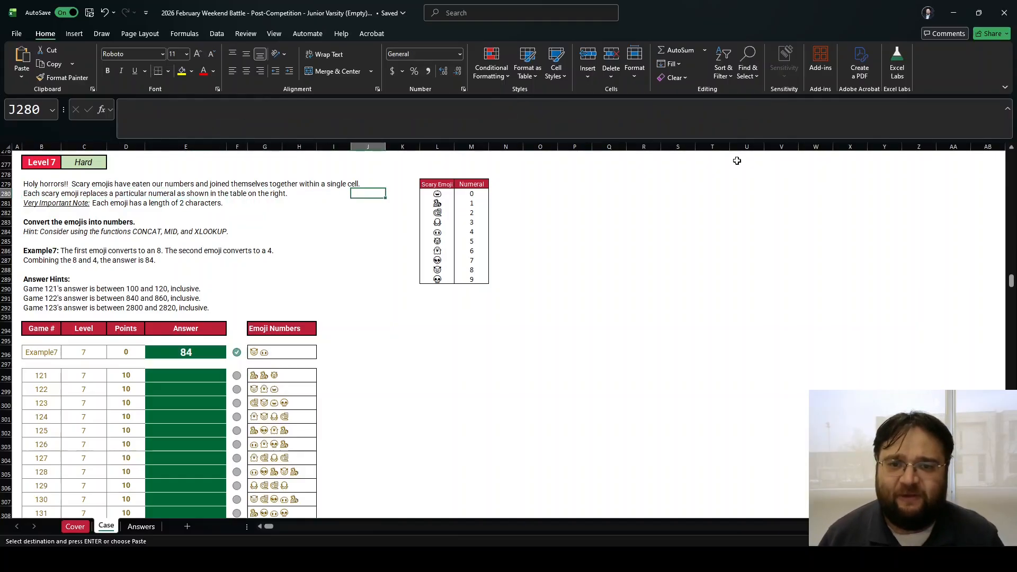
key("Left")
key("Left")
key("Left")
key("Left")
key("Left")
key("Left")
key("Left")
key("Left")
key("Down")
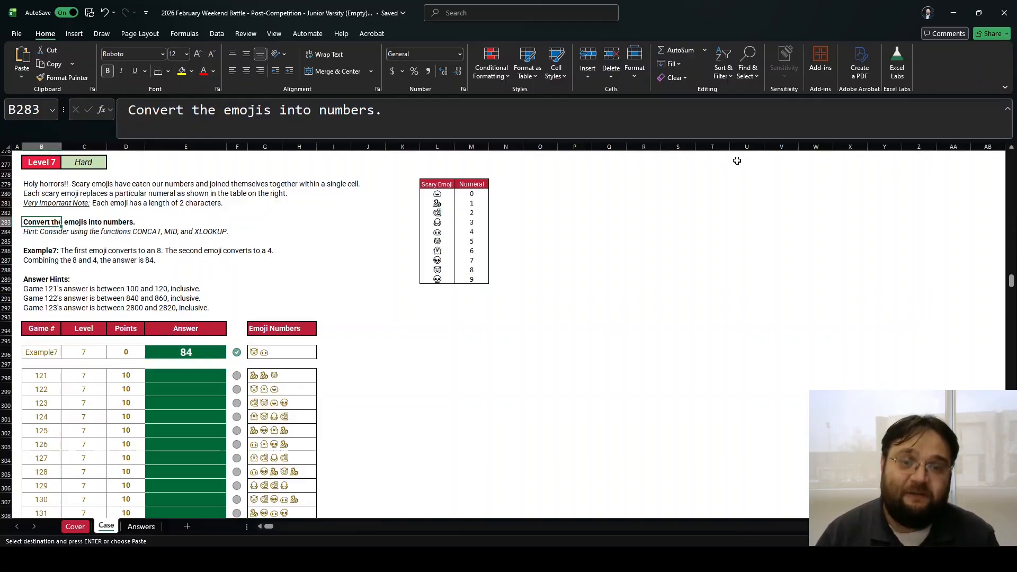
key("Down")
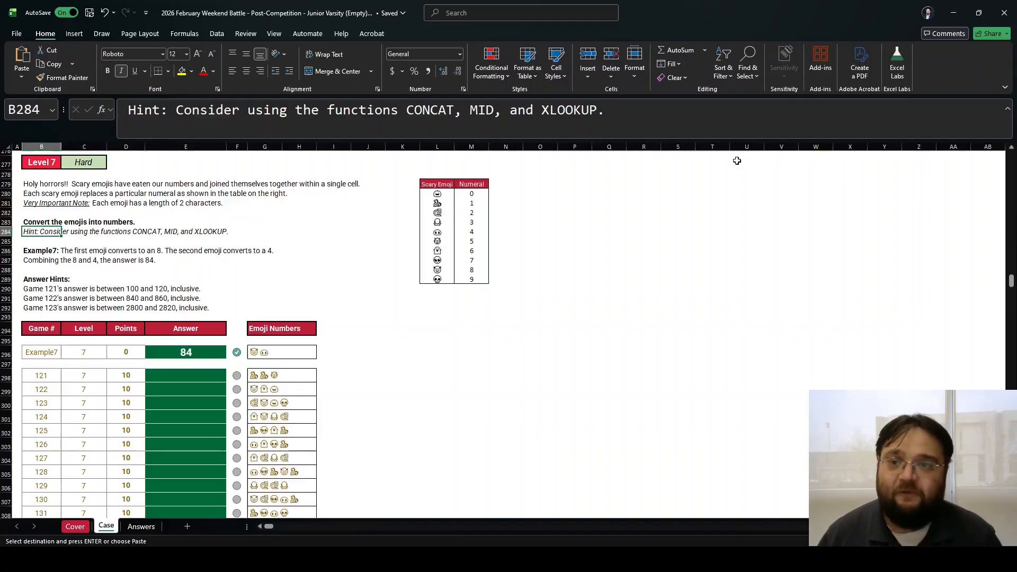
key("Up")
key("Up")
key("Up")
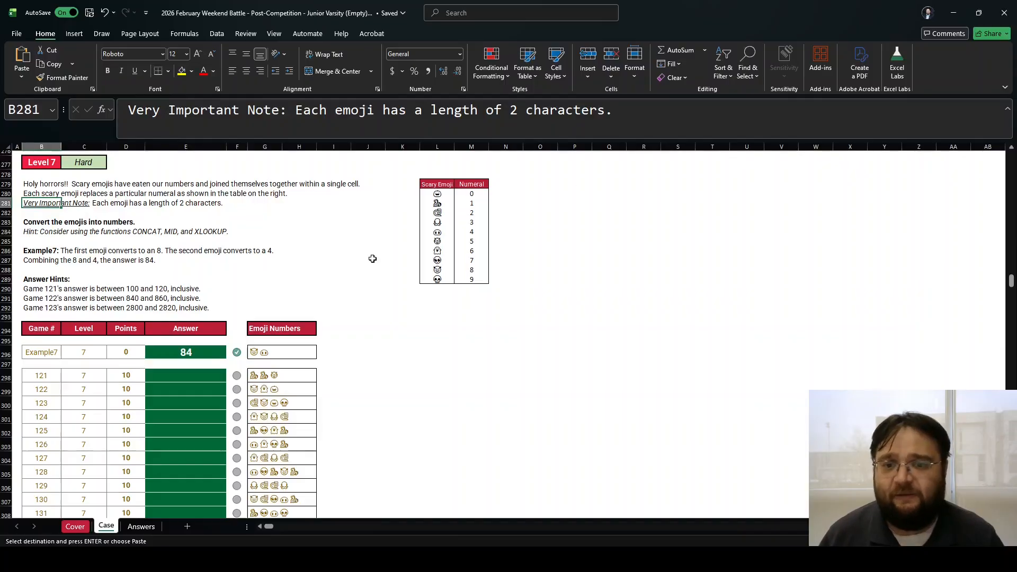
Enter =LEN(G296) in J296 to count the characters in the Example7 emoji cell.
left_click(354, 353)
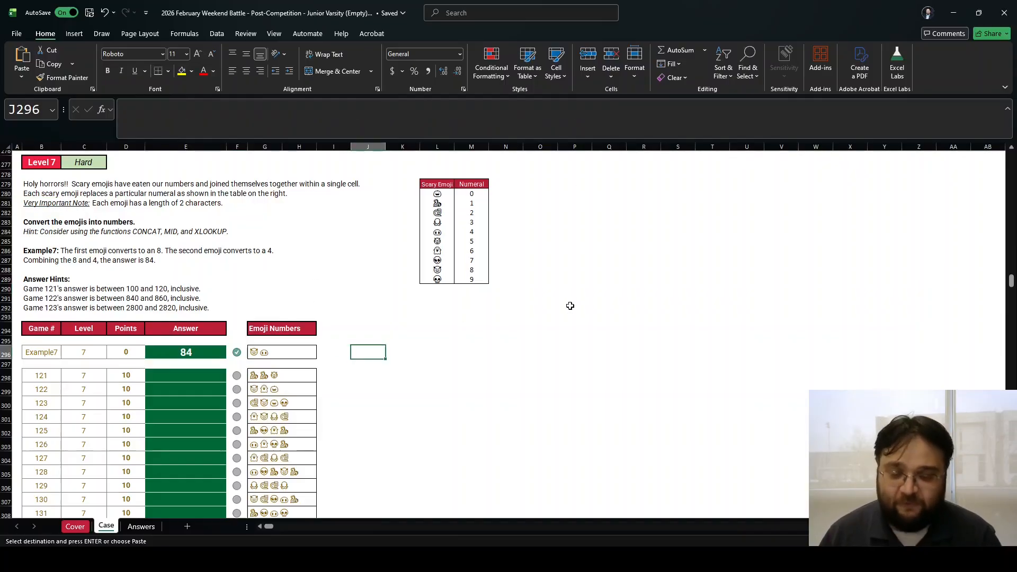
type("=len(")
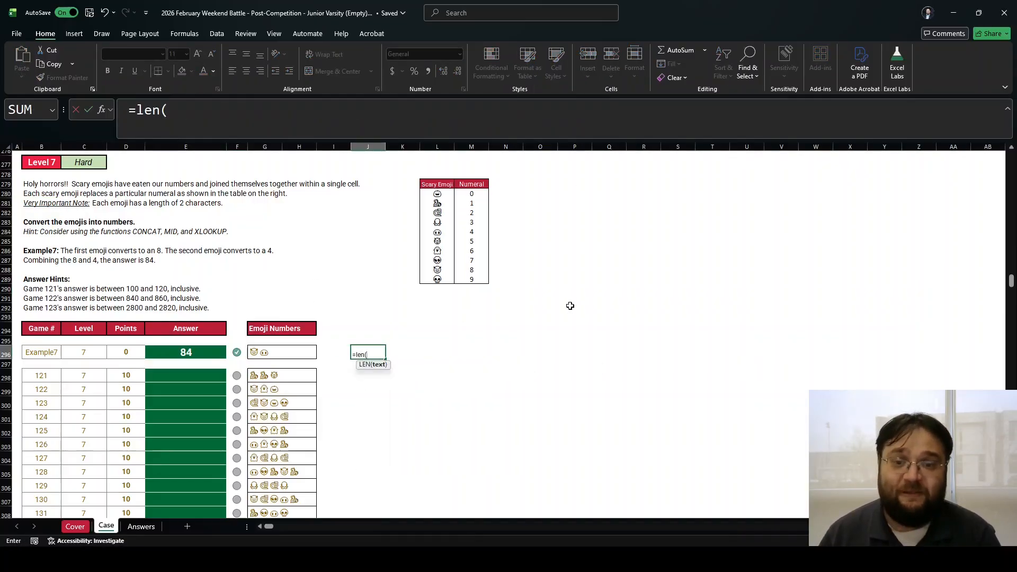
key("Left")
key("Left")
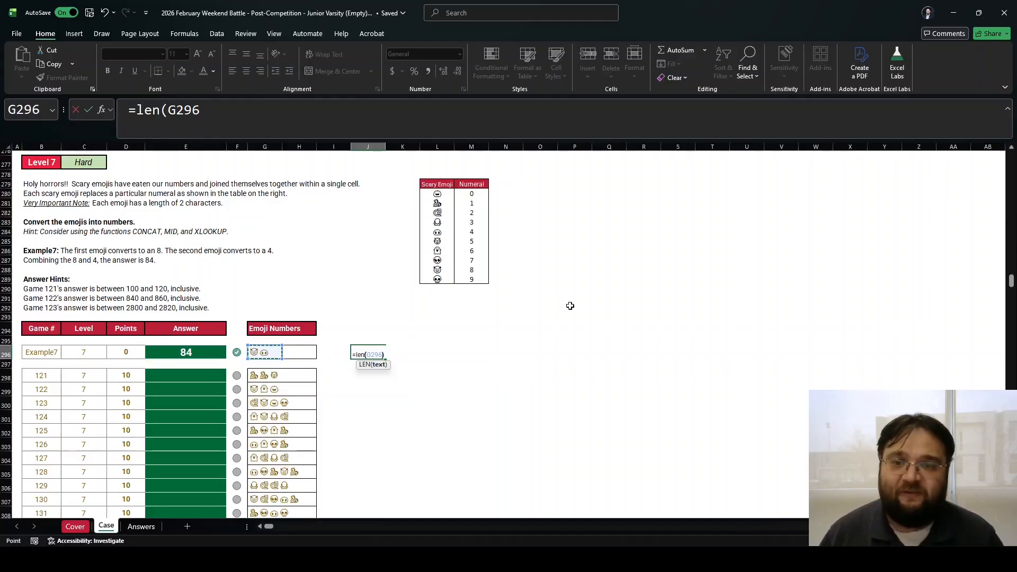
type(")")
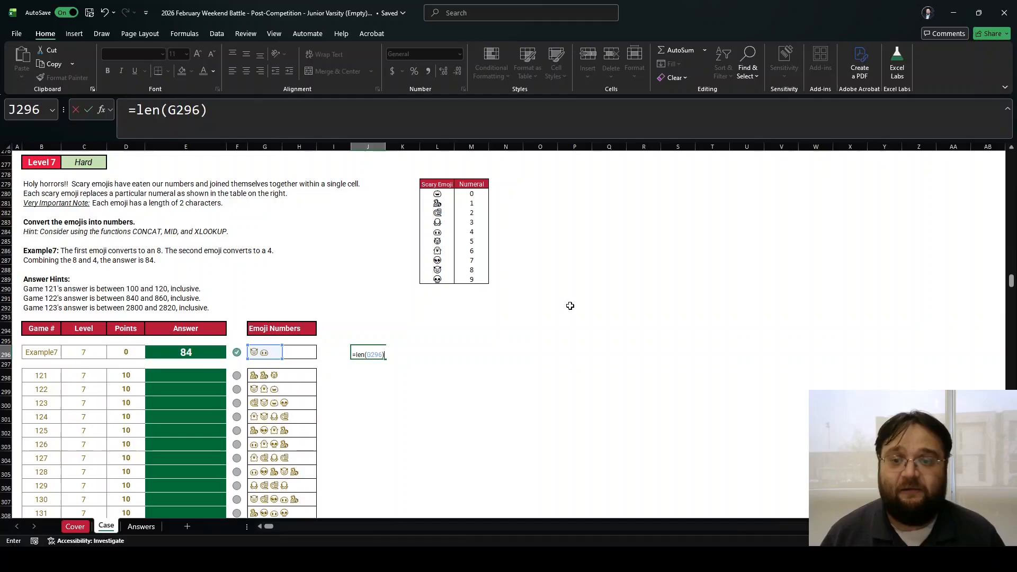
key("Return")
key("Up")
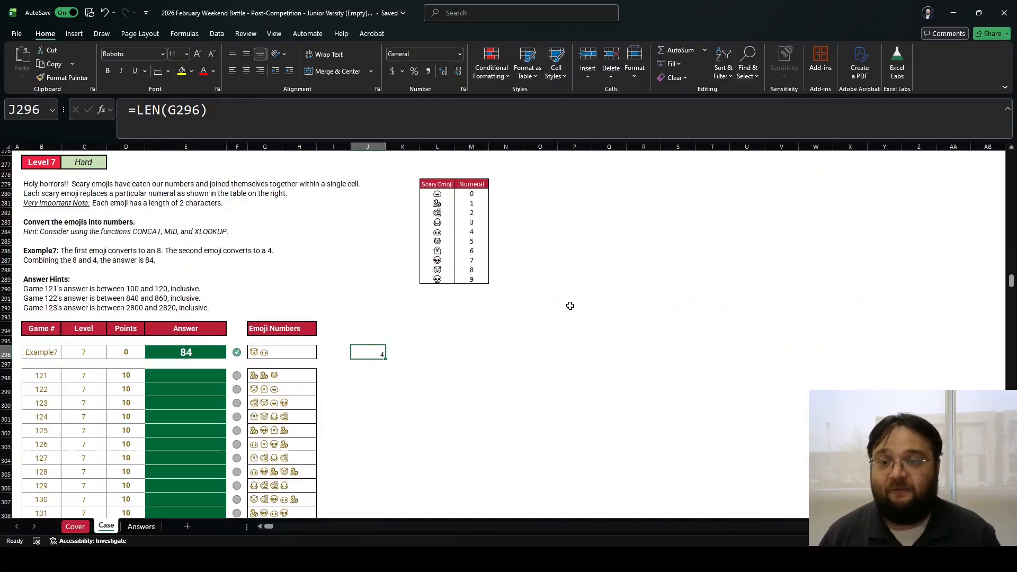
Compare the emojis in G296 with the character count returned in J296.
key("Left")
key("Left")
key("Left")
key("Left")
key("Right")
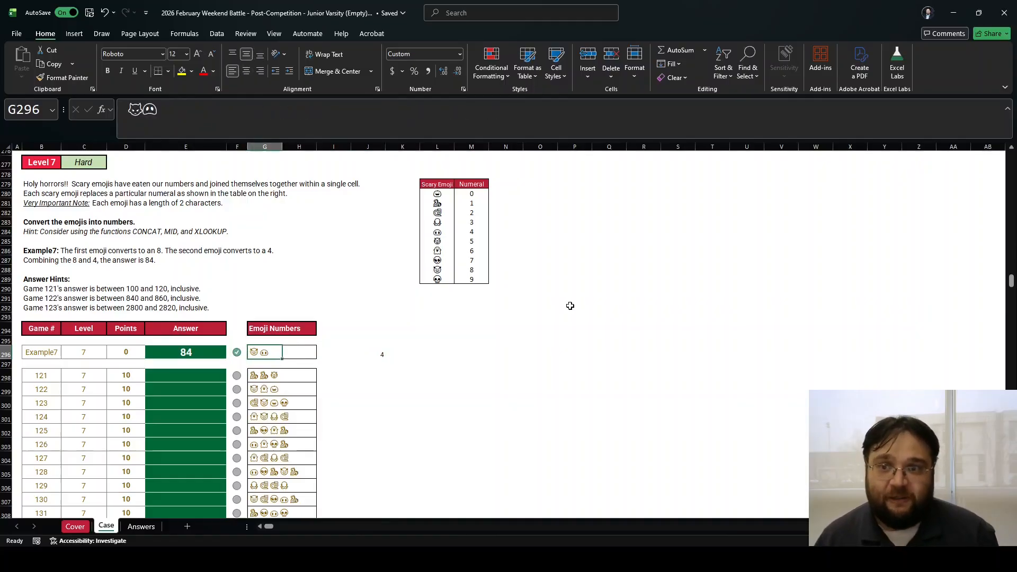
key("Right")
key("Right")
key("Right")
key("Right")
key("Left")
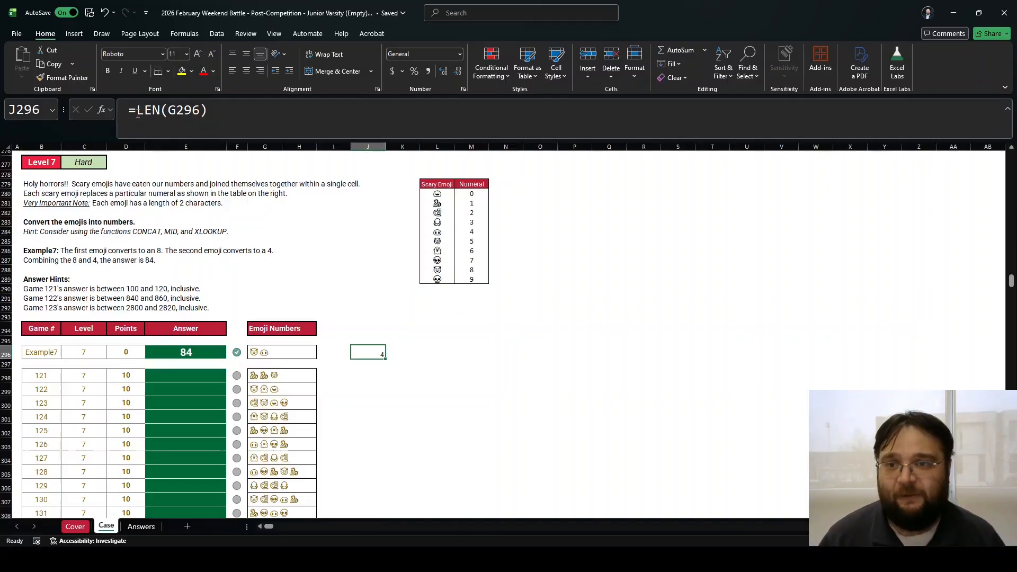
Replace the LEN formula in J296 with =SEQUENCE(,4) to number the character positions across the row.
left_click_drag(138, 113, 378, 110)
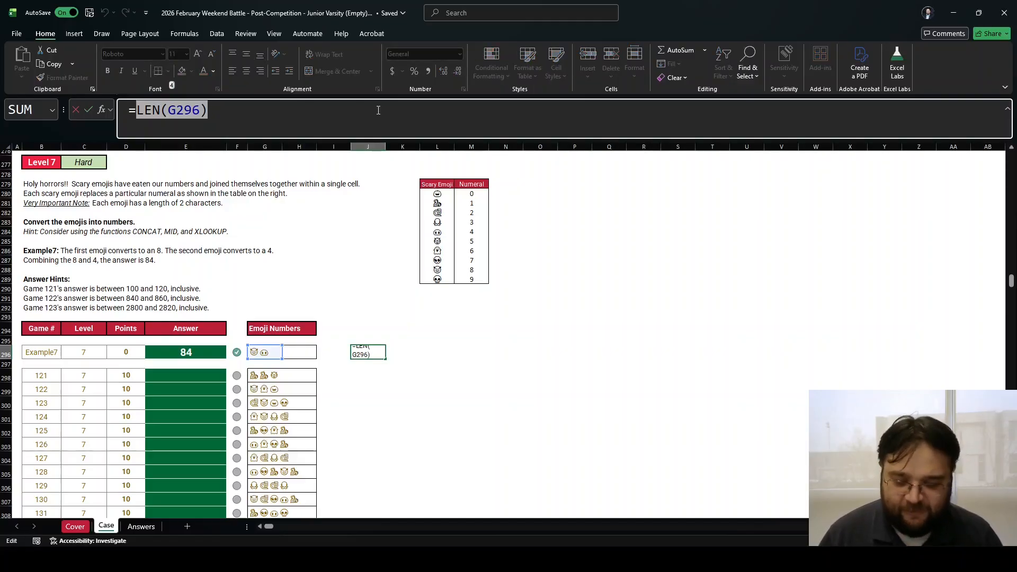
type("=seq")
key("BackSpace")
key("BackSpace")
key("BackSpace")
key("BackSpace")
type("seq,")
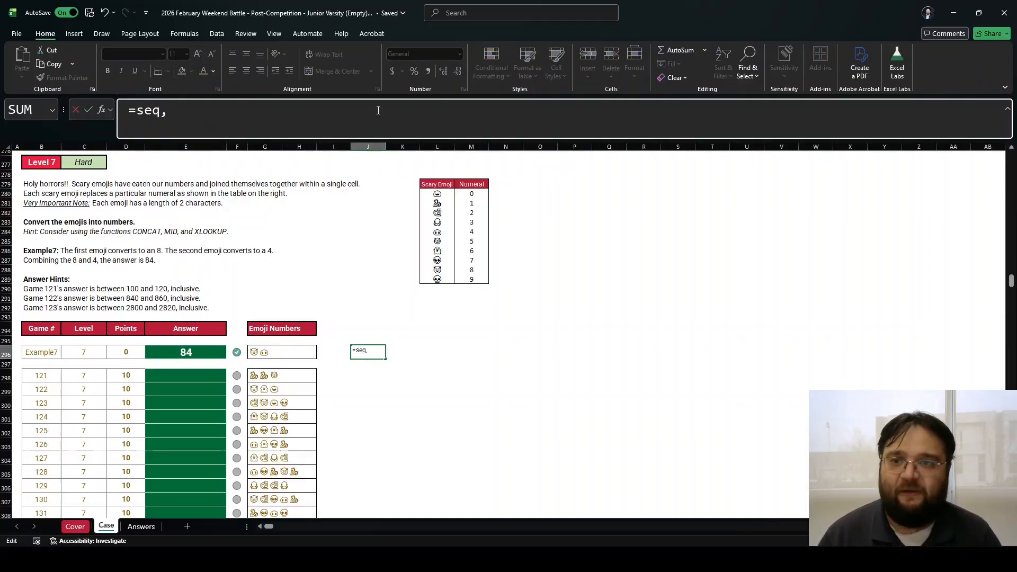
type("4")
key("BackSpace")
key("BackSpace")
key("Tab")
type("1,4")
key("Return")
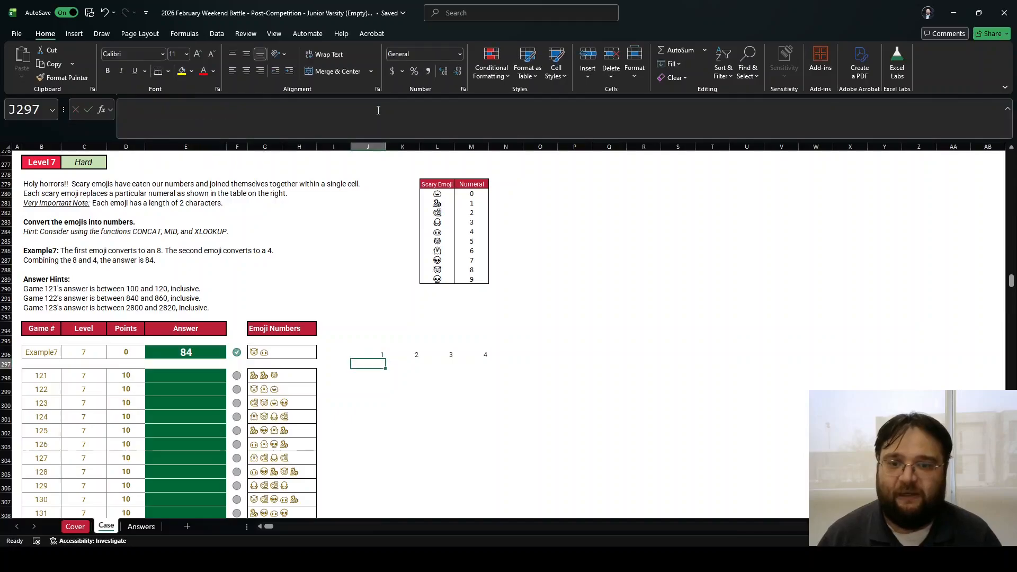
Compare the position numbers spilled across J296:M296 with the two emojis in G296.
key("Up")
key("Right")
key("Right")
key("Right")
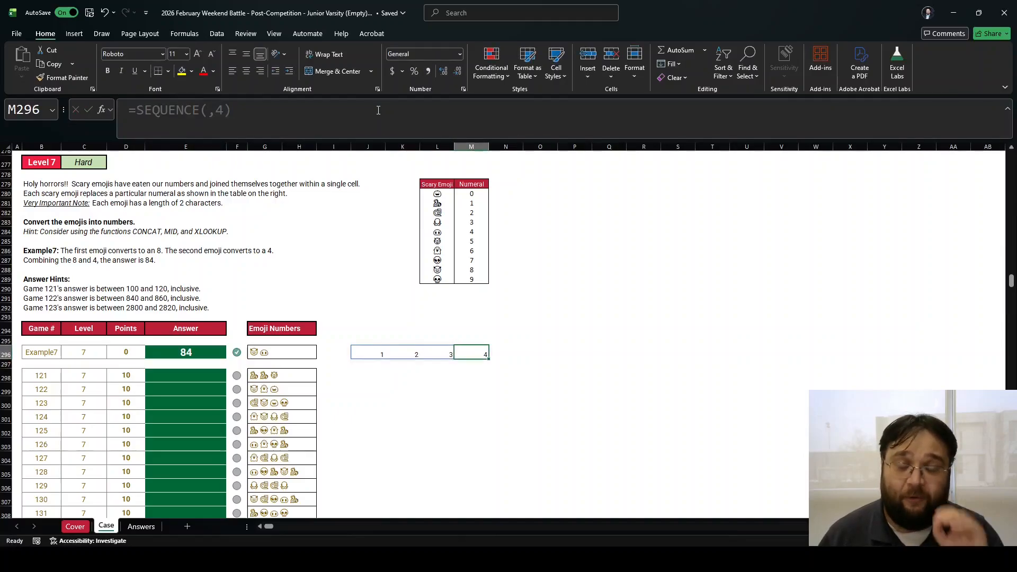
key("Left")
key("Left")
key("Left")
key("Left")
key("Left")
key("Left")
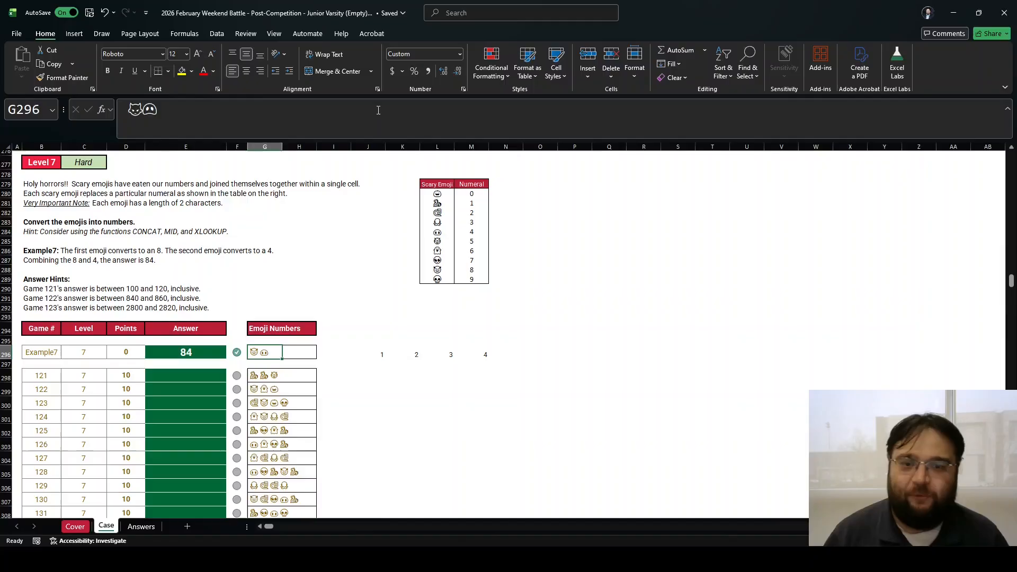
Begin a MID formula in O296 that uses the Example7 emoji cell G296 as its text.
key("Right")
key("Right")
key("Right")
key("Right")
key("Right")
key("Right")
key("Right")
key("Right")
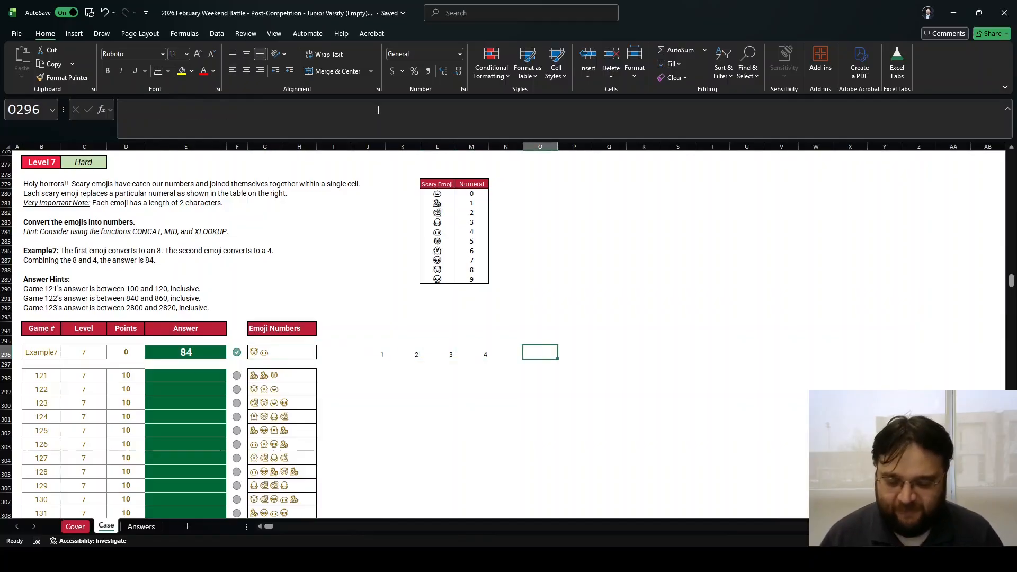
type("=")
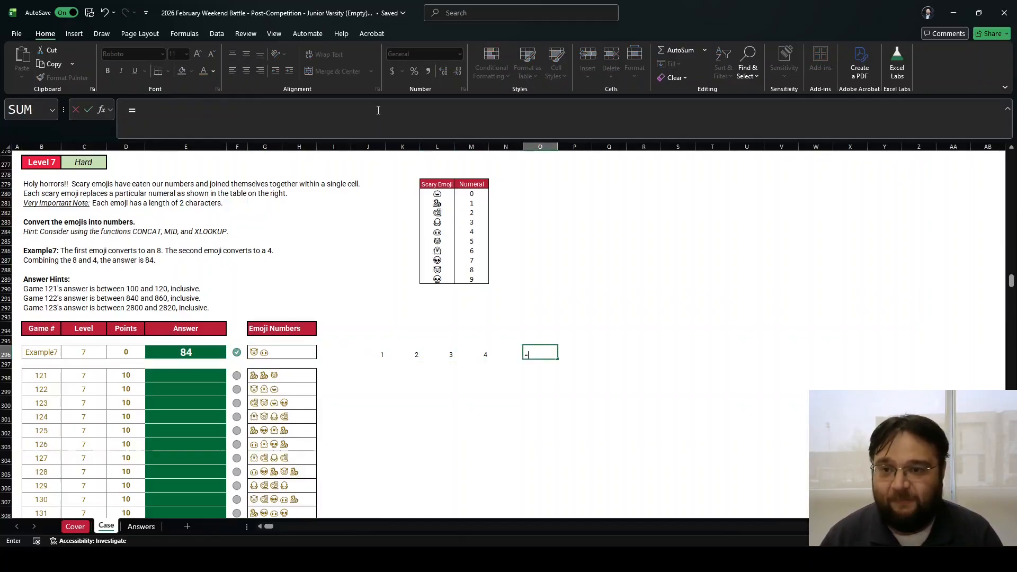
type("mid(")
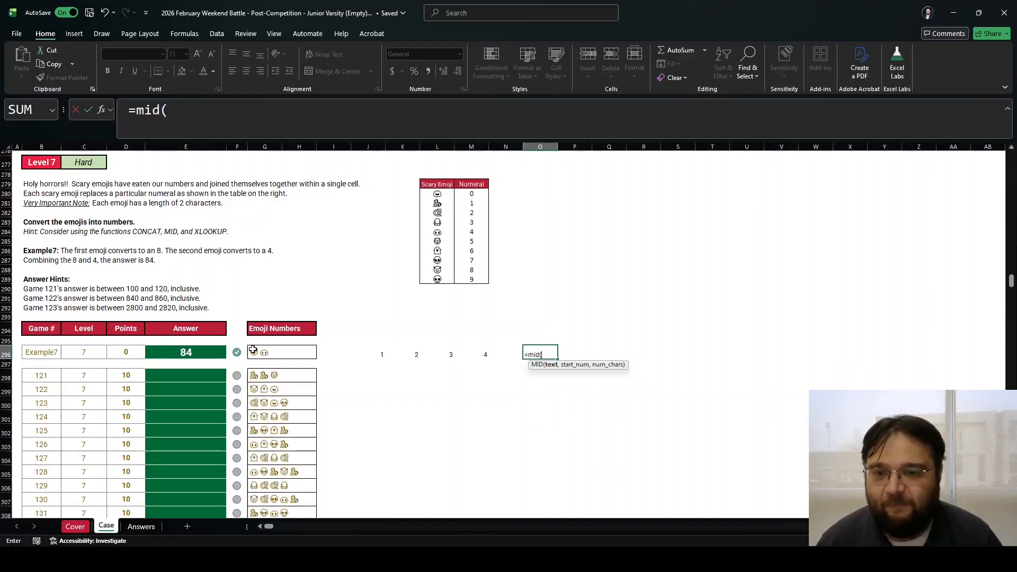
left_click(253, 350)
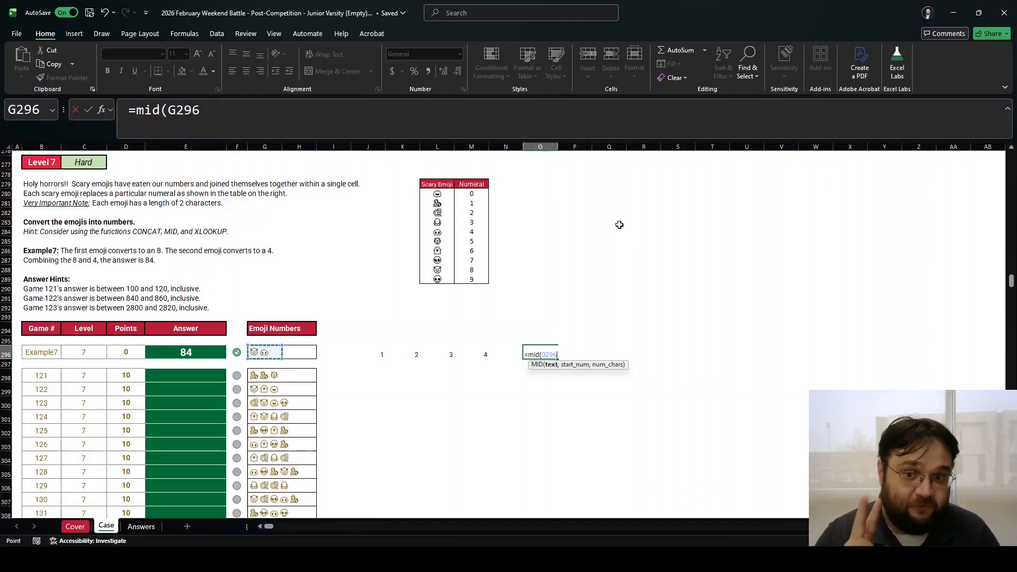
type(",")
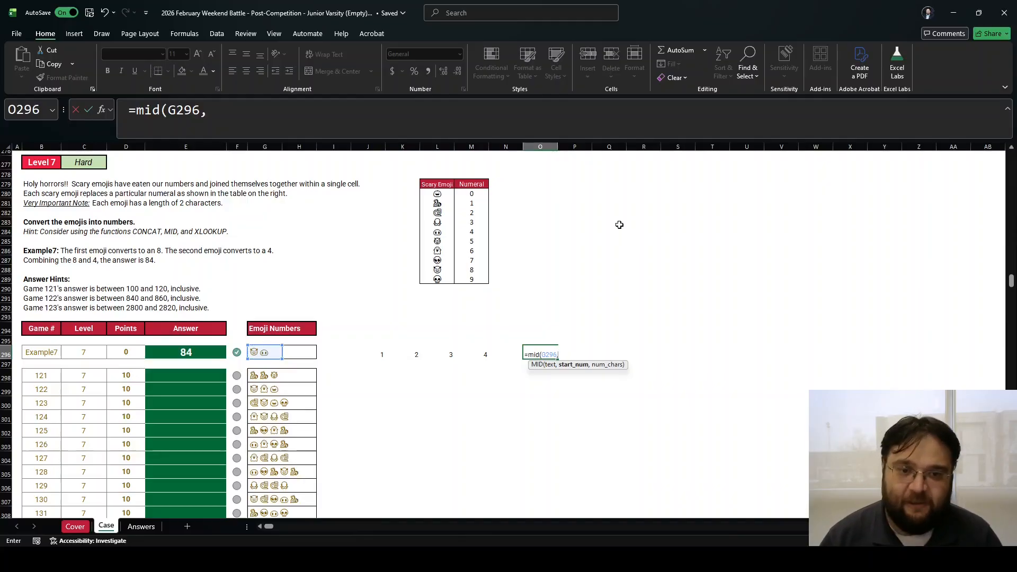
Give MID the start positions SEQUENCE(,LEN(G296)/2,1,2), one for each two-character emoji.
type("seq")
key("Tab")
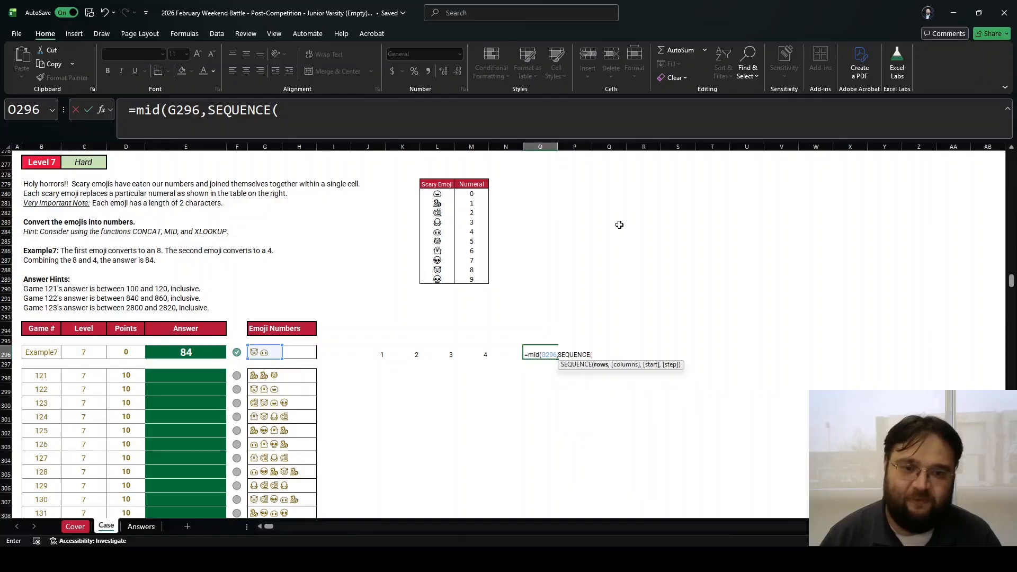
type(",len(")
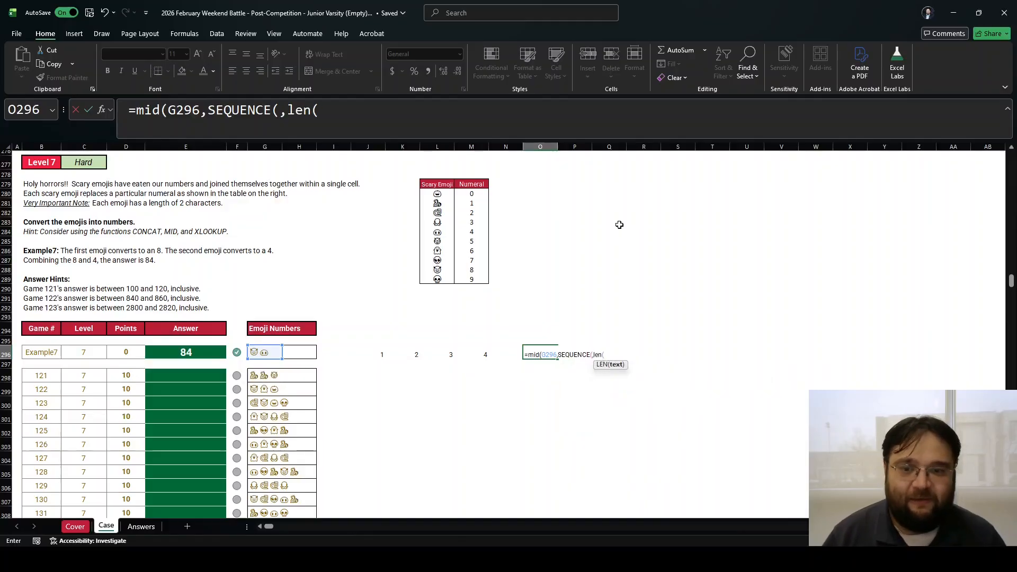
left_click(260, 353)
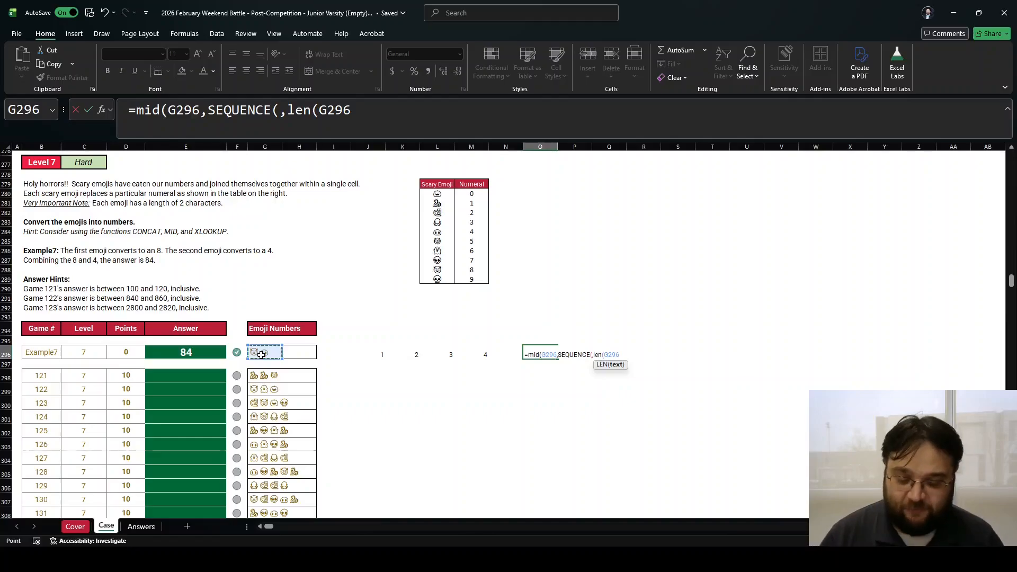
type(")/2")
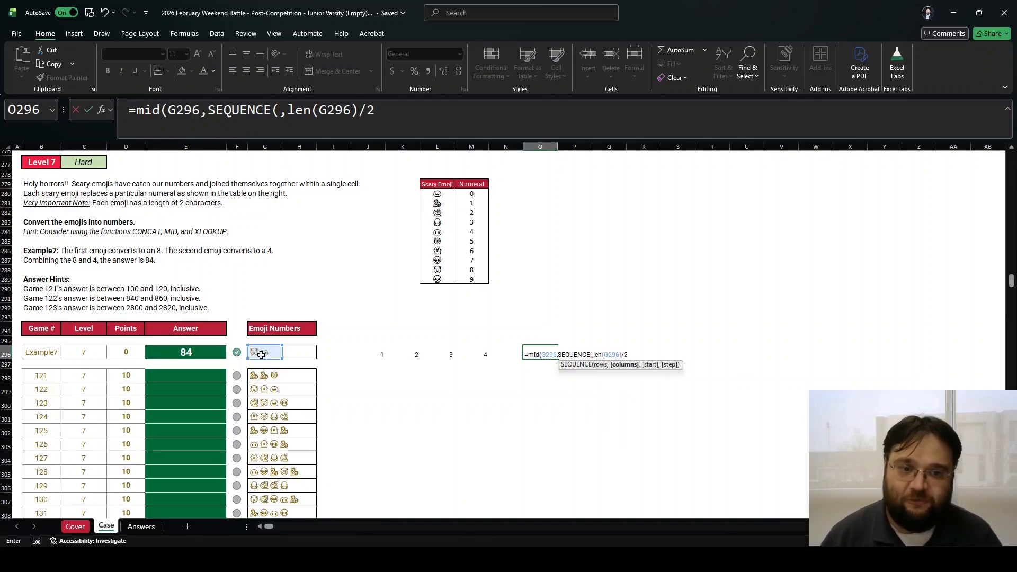
type(",")
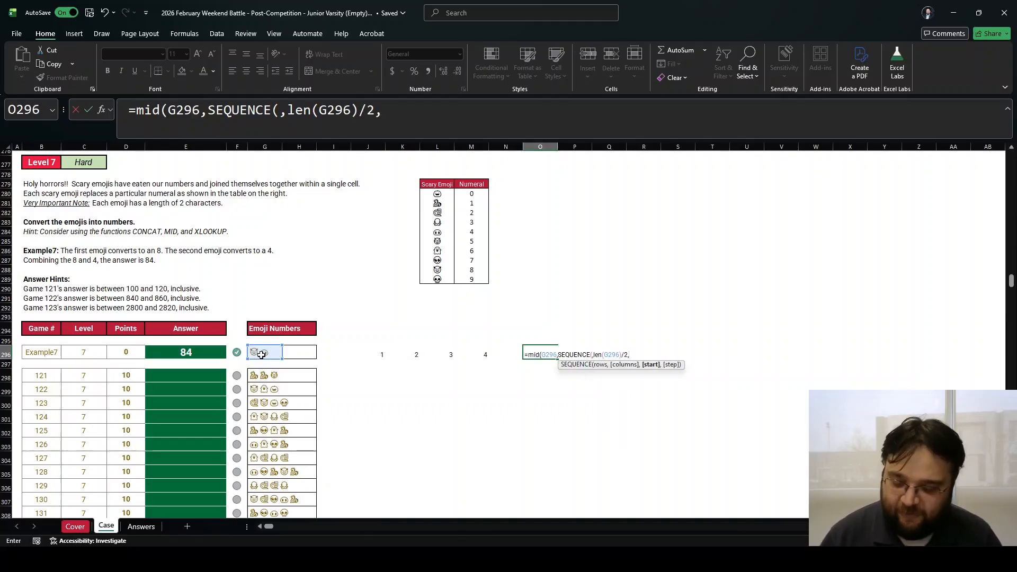
type("1")
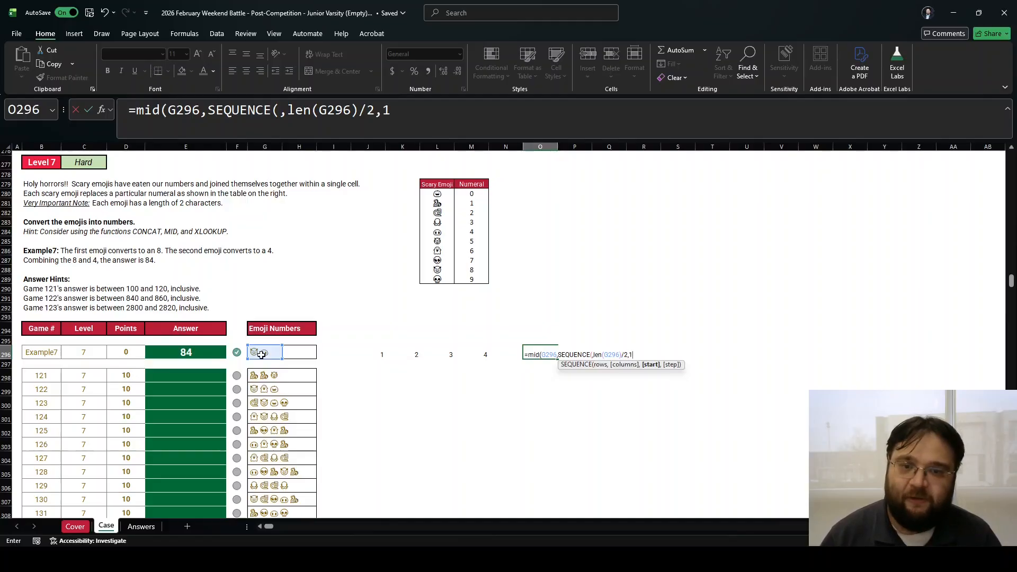
type(",3")
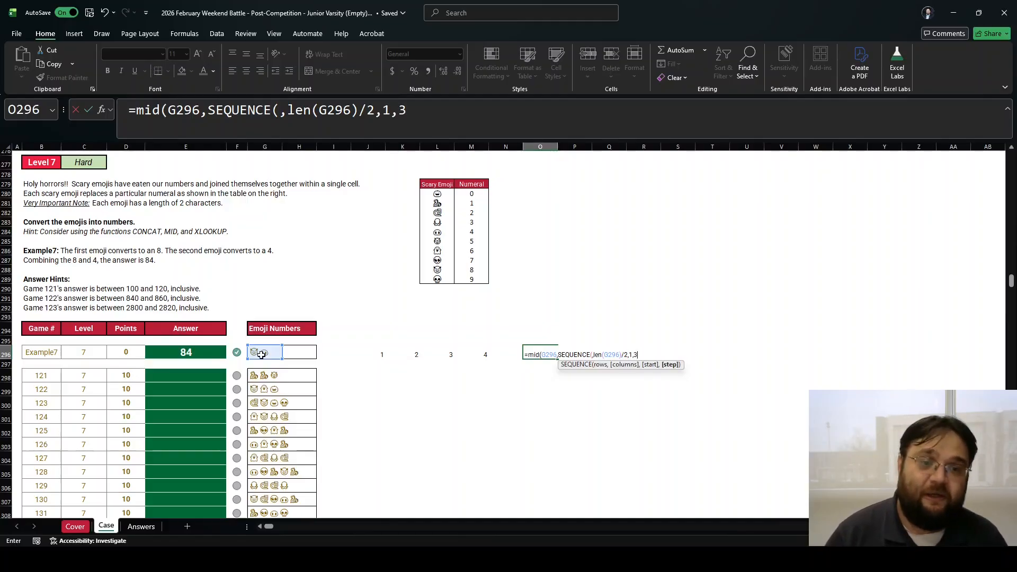
key("BackSpace")
type("2")
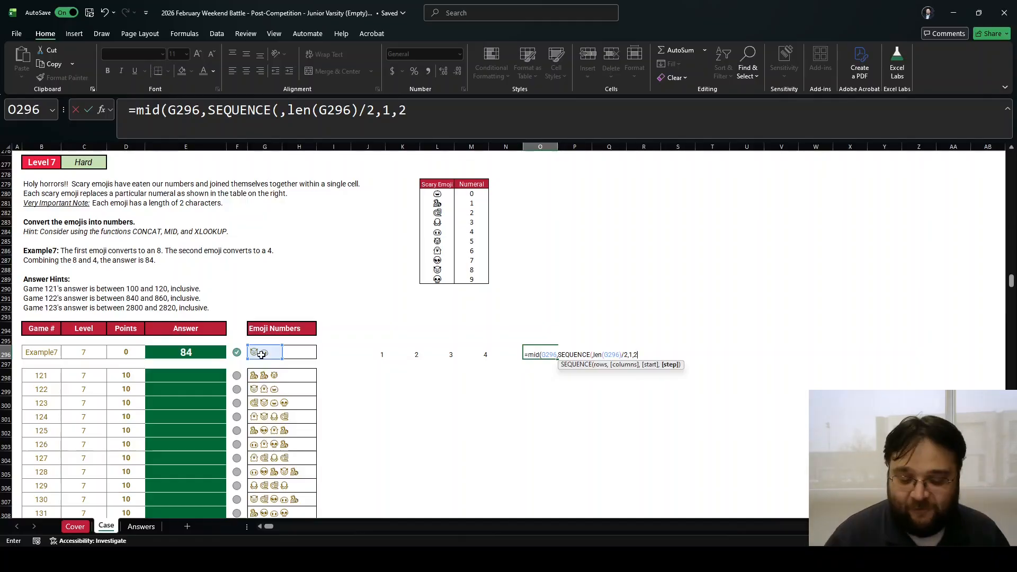
type(")")
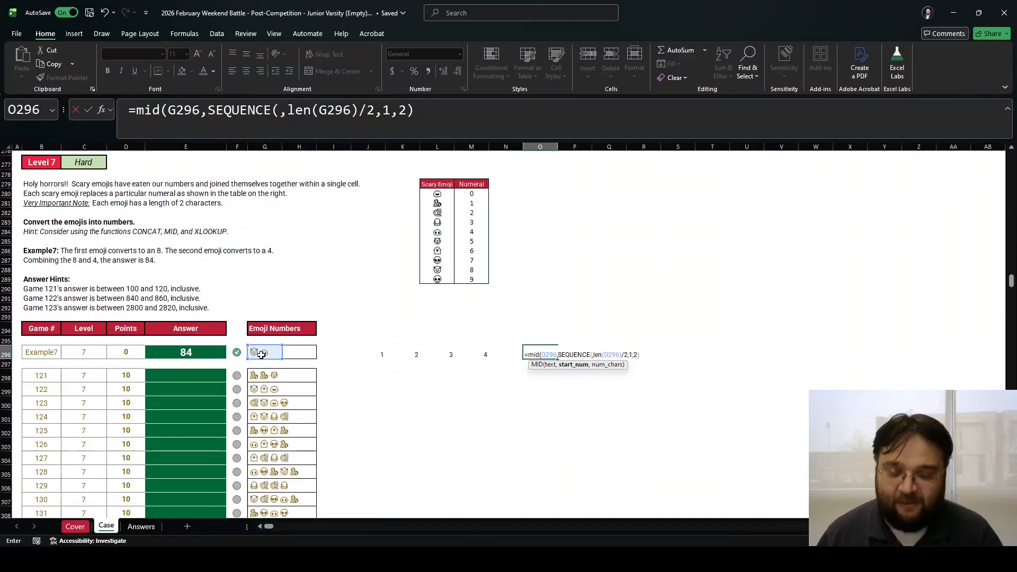
Set MID to extract 2 characters and enter the formula in O296, checking the separated emojis.
type(",")
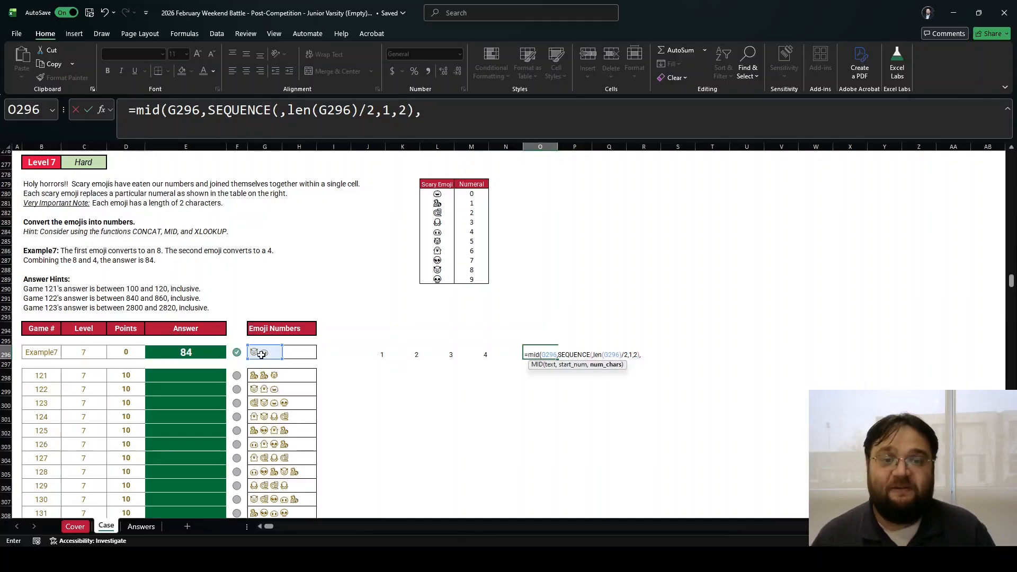
type("2")
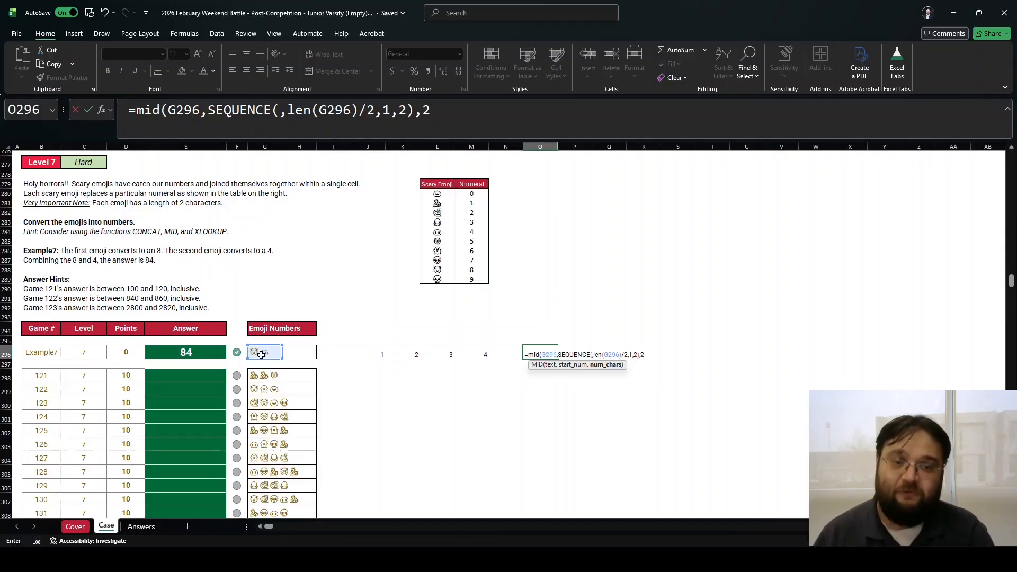
type(")")
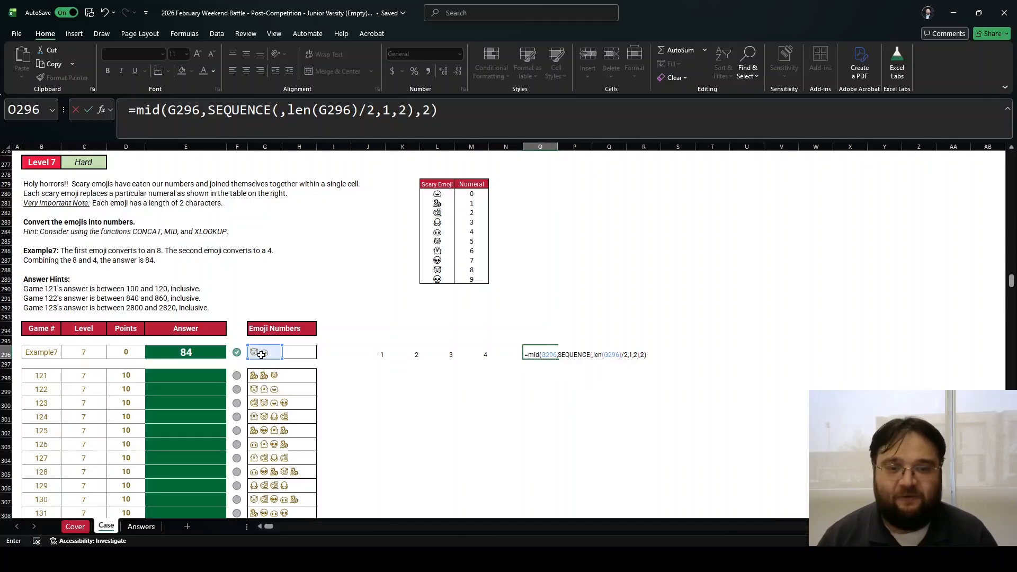
key("ctrl+Return")
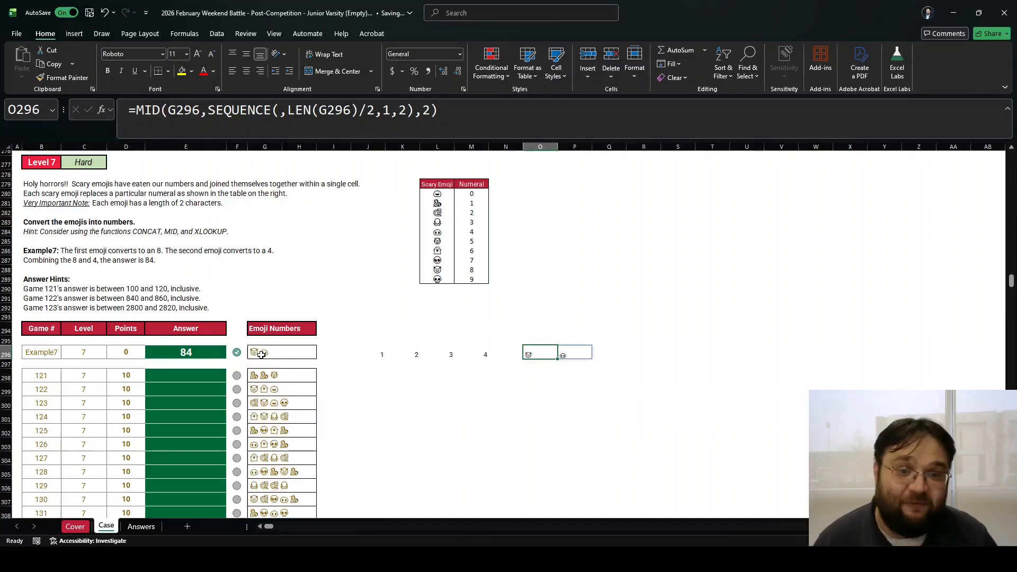
key("Right")
key("Left")
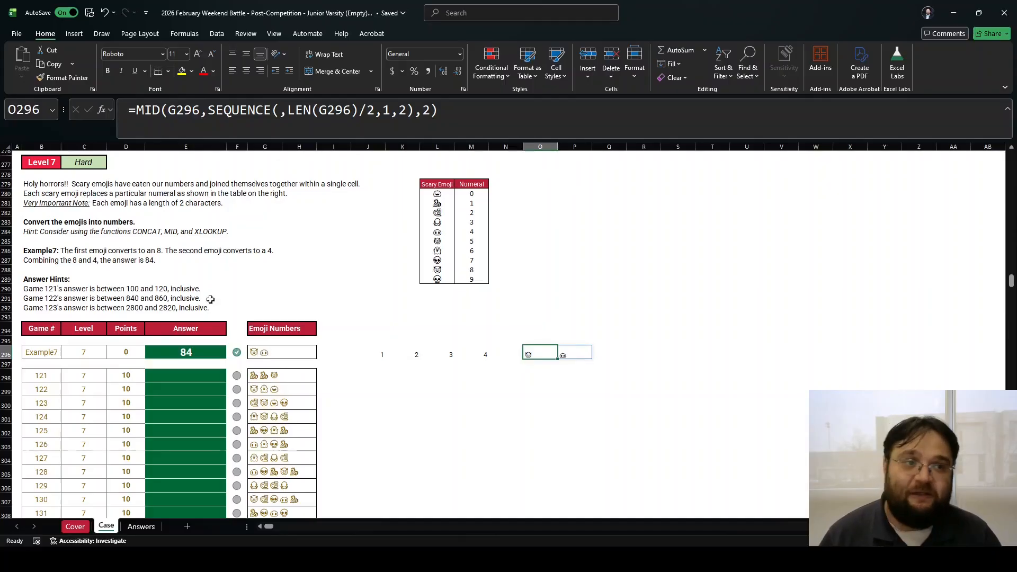
Wrap the MID formula in O296 in XLOOKUP with the Scary Emoji column $L$280:$L$289 as absolute lookup array.
left_click(138, 117)
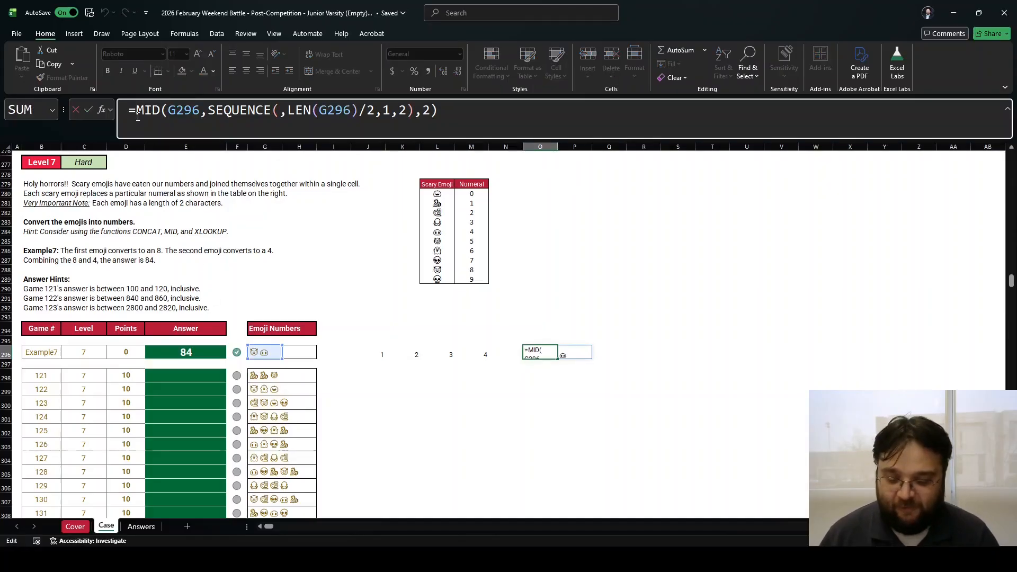
type("xl")
key("Tab")
key("End")
type(",")
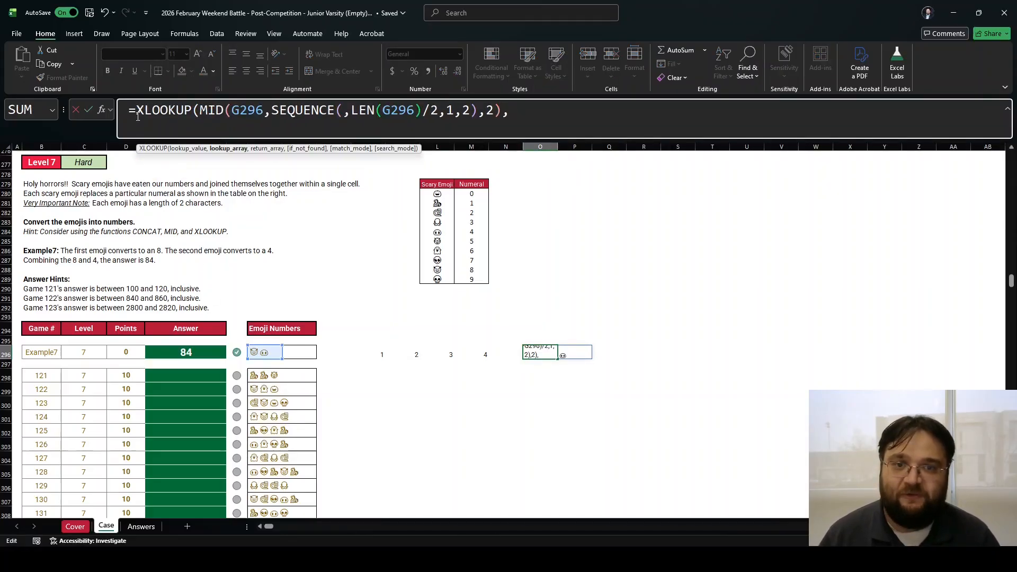
left_click_drag(448, 193, 446, 281)
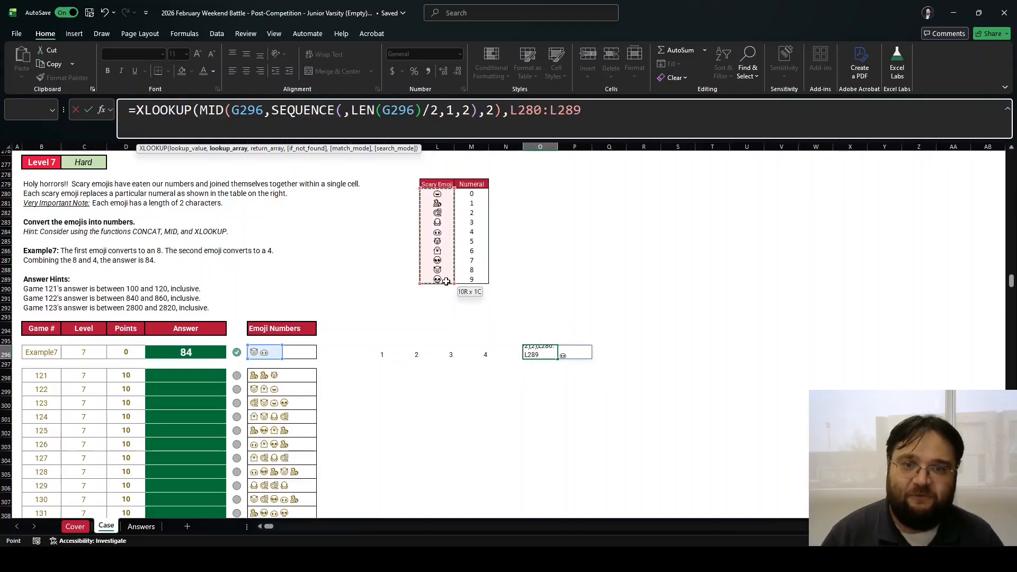
key("F4")
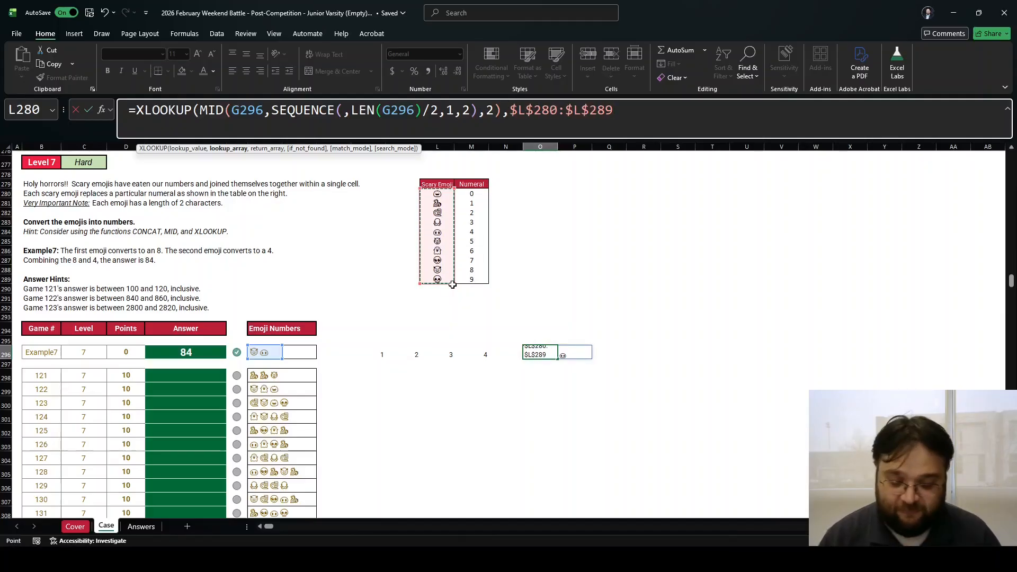
Add the Numeral column $M$280:$M$289 as the absolute return array and enter the XLOOKUP formula in O296.
type(",")
left_click_drag(472, 194, 458, 277)
key("F4")
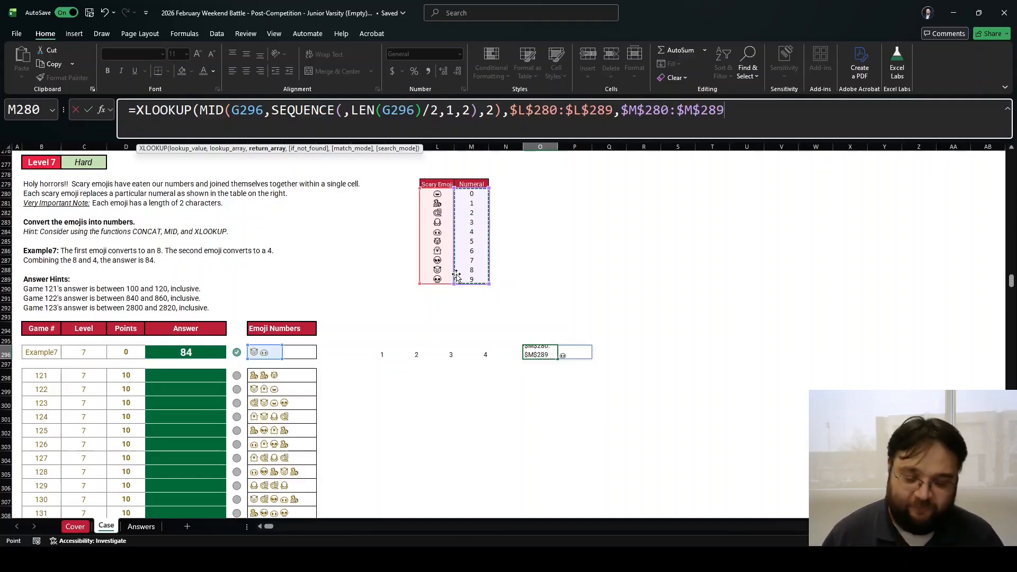
type(")")
key("Return")
key("Up")
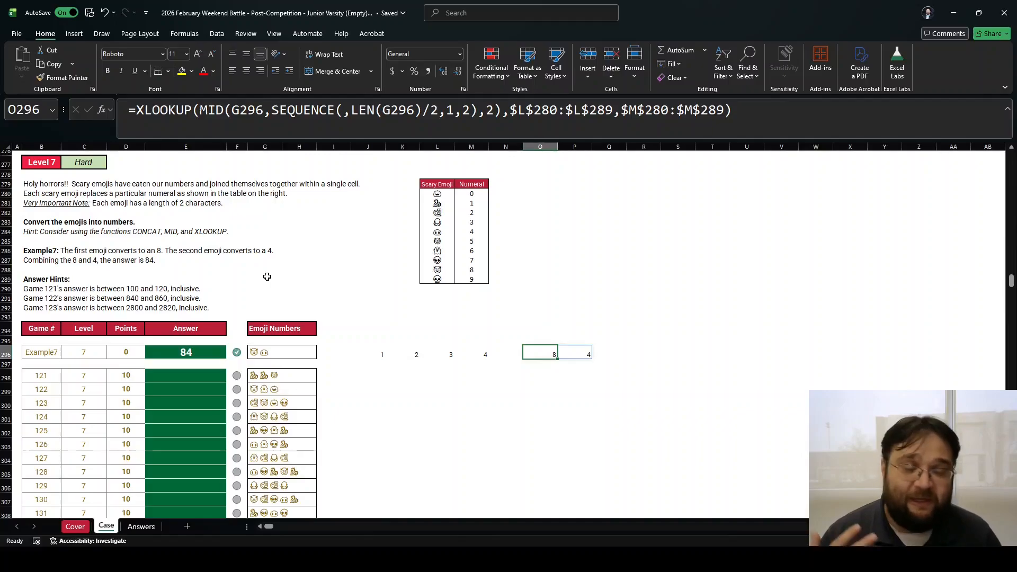
Wrap the XLOOKUP formula in O296 in CONCAT to join the digits in one cell.
left_click(137, 111)
type("concat(")
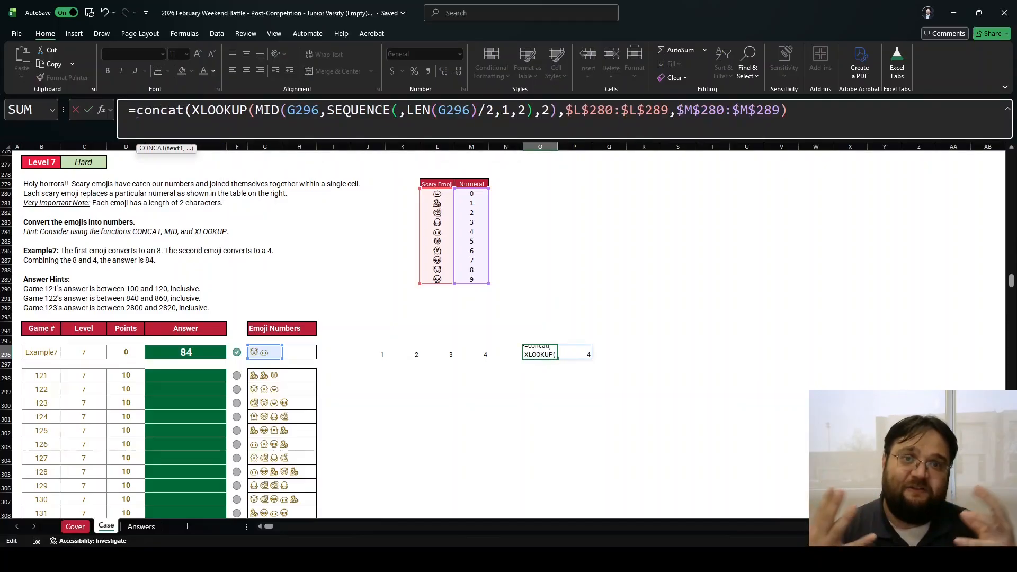
key("End")
type(")")
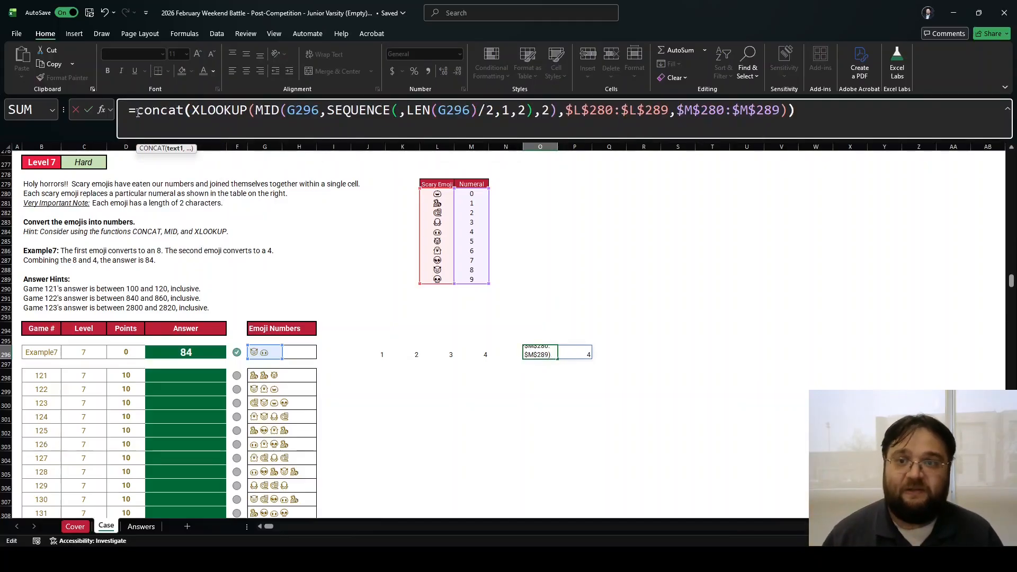
key("Return")
key("Up")
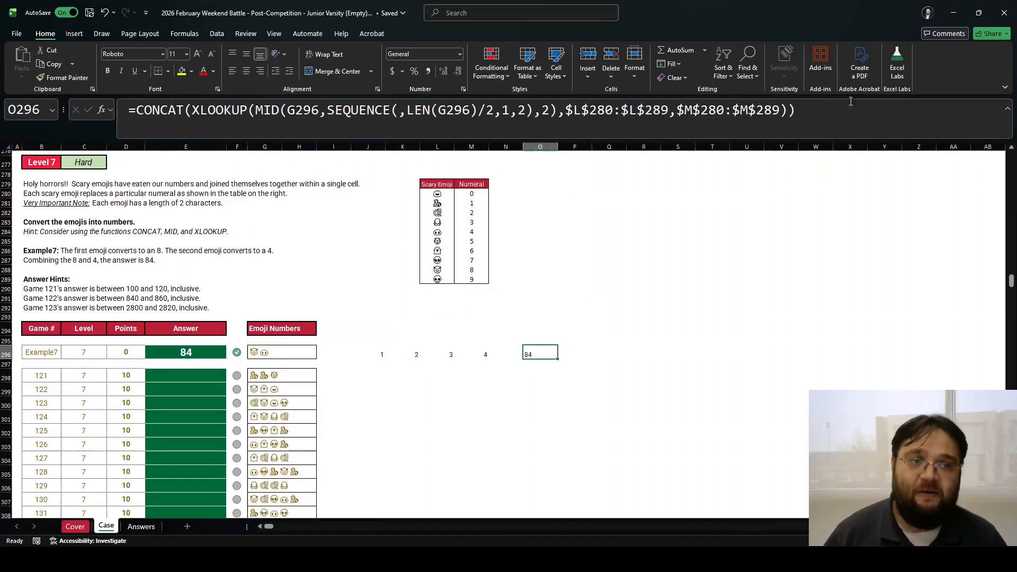
Move the CONCAT formula from the scratch cell O296 into the Example7 answer cell E296.
left_click_drag(862, 114, 127, 112)
key("ctrl+x")
key("Left")
key("Left")
key("Left")
key("Left")
key("Left")
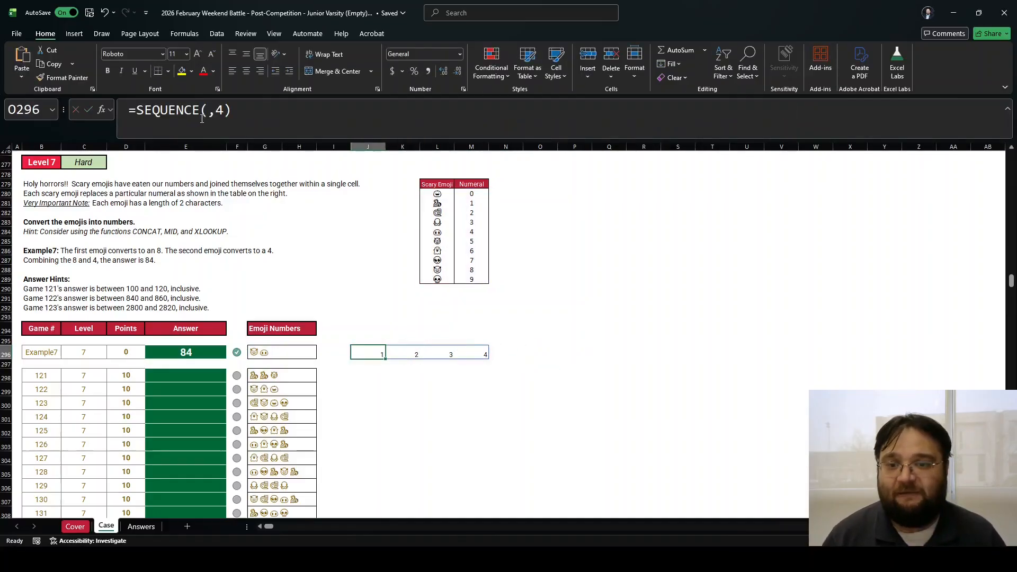
key("Left")
key("Left")
key("Left")
key("Left")
key("Left")
key("BackSpace")
key("ctrl+v")
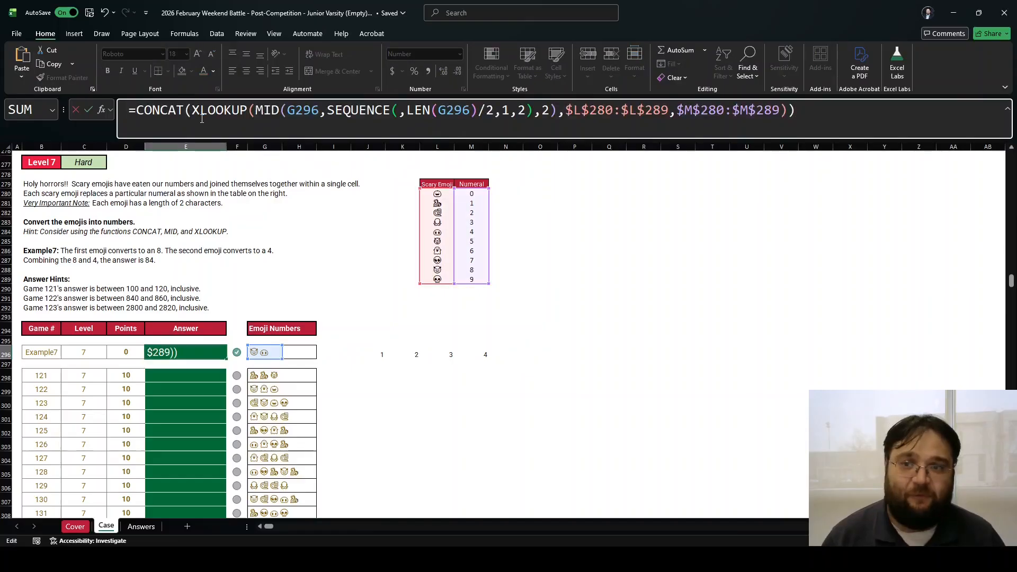
key("Return")
key("Up")
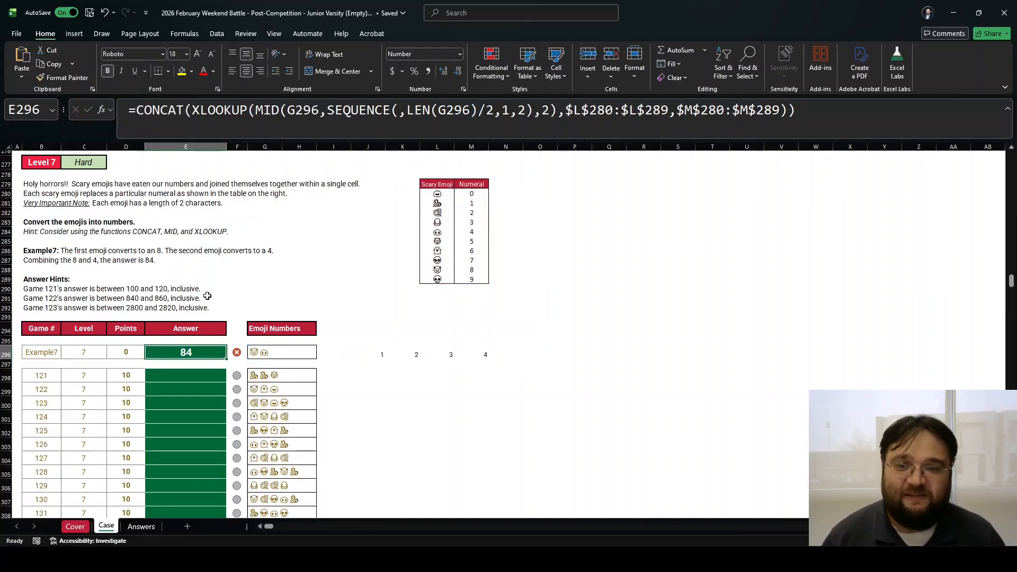
Inspect the check formula in F296 and append *1 to the CONCAT formula in E296 to return a number.
left_click(234, 350)
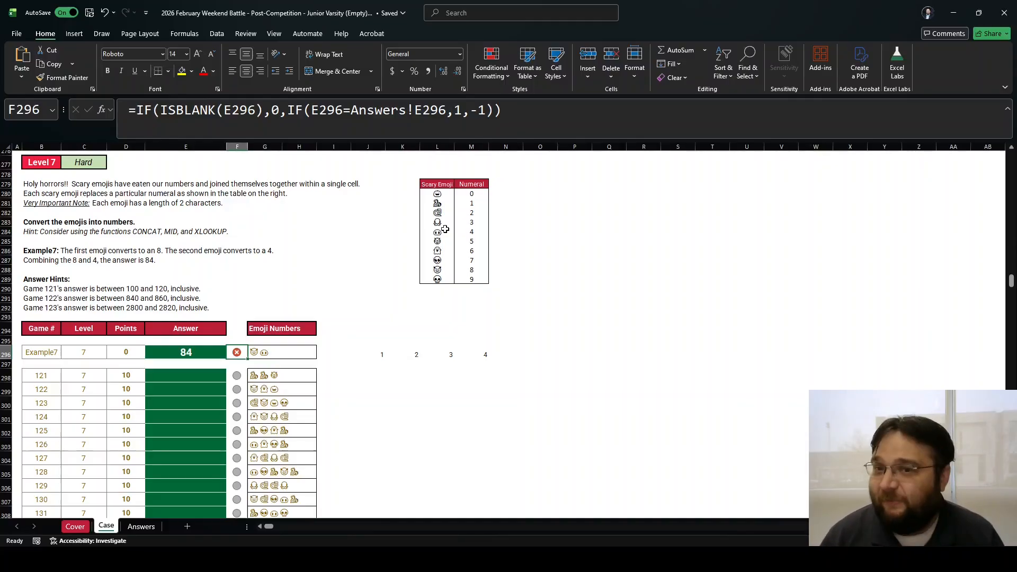
key("Left")
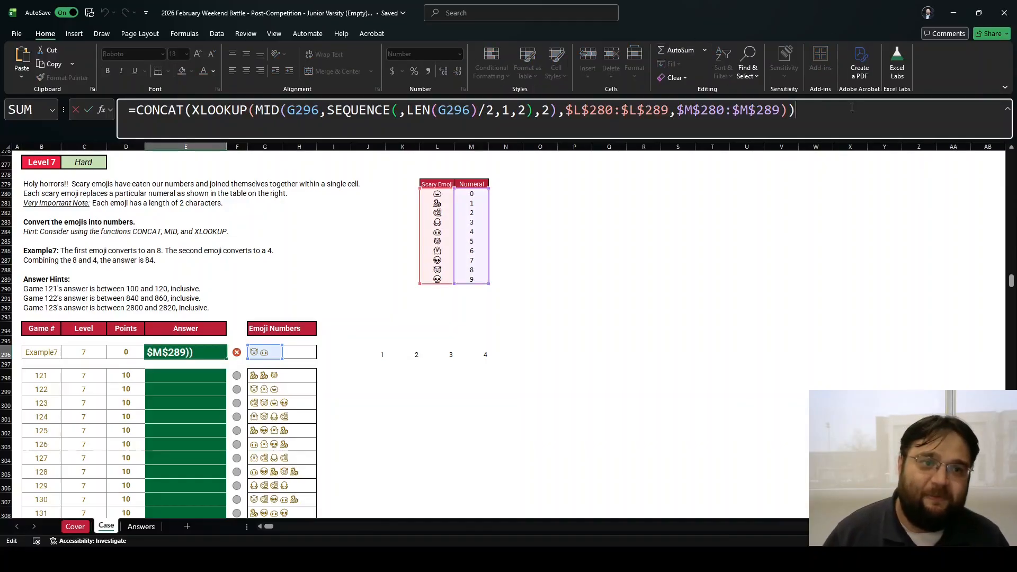
left_click(851, 107)
key("Return")
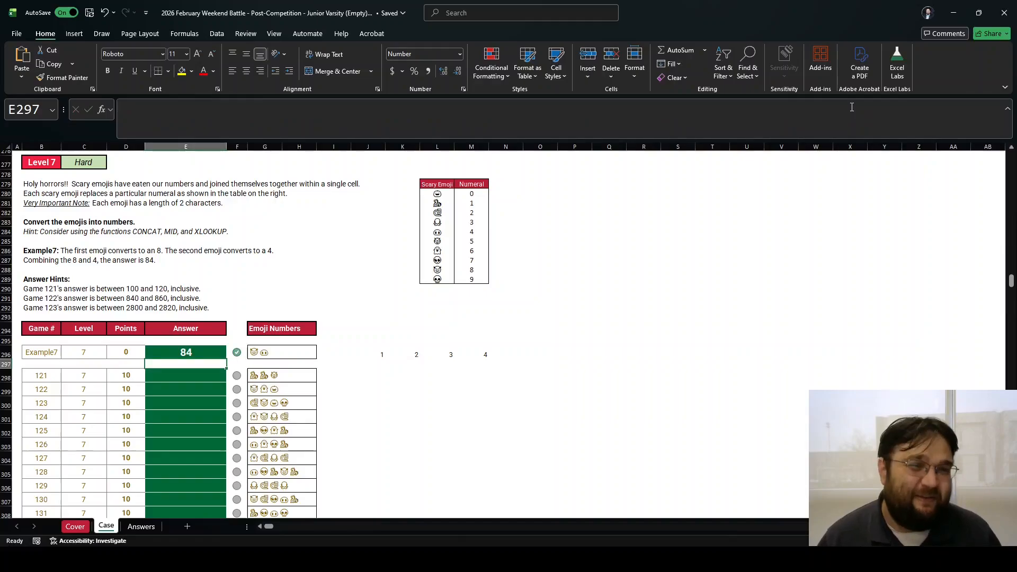
Copy the E296 formula into the answer cells E298:E317 for games 121 to 140.
key("Up")
key("ctrl+c")
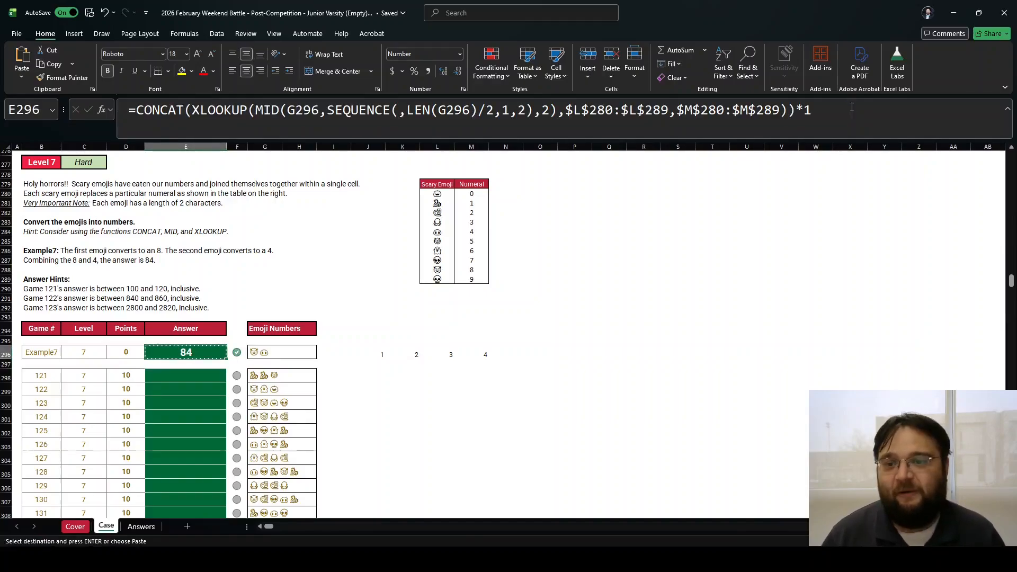
key("Down")
key("Down")
key("Left")
key("ctrl+Down")
key("Right")
key("ctrl+shift+Up")
key("shift+Down")
key("shift+Down")
key("ctrl+v")
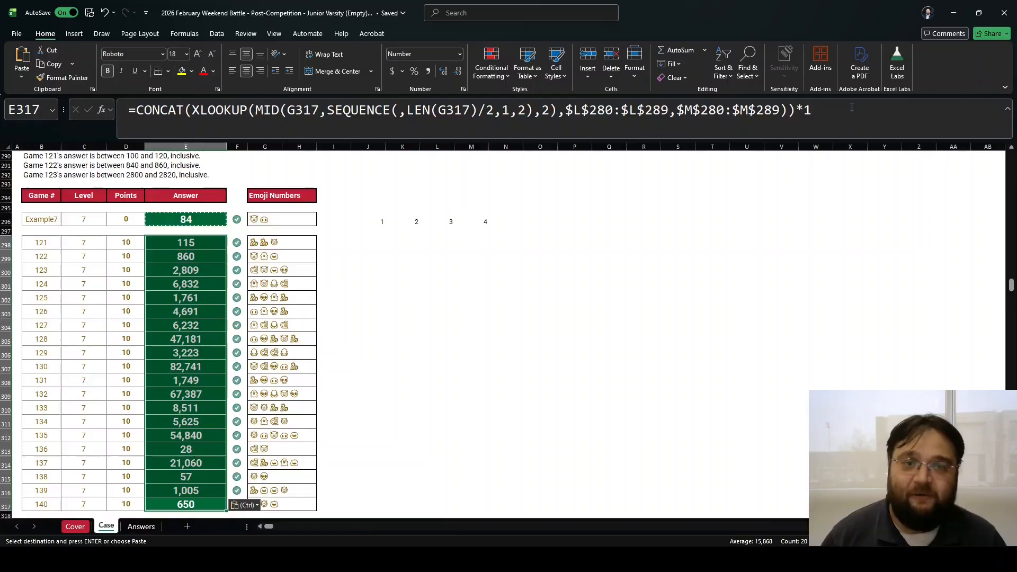
Clear the SEQUENCE helper formula from J296.
scroll(557, 213, "up", 1)
left_click(379, 246)
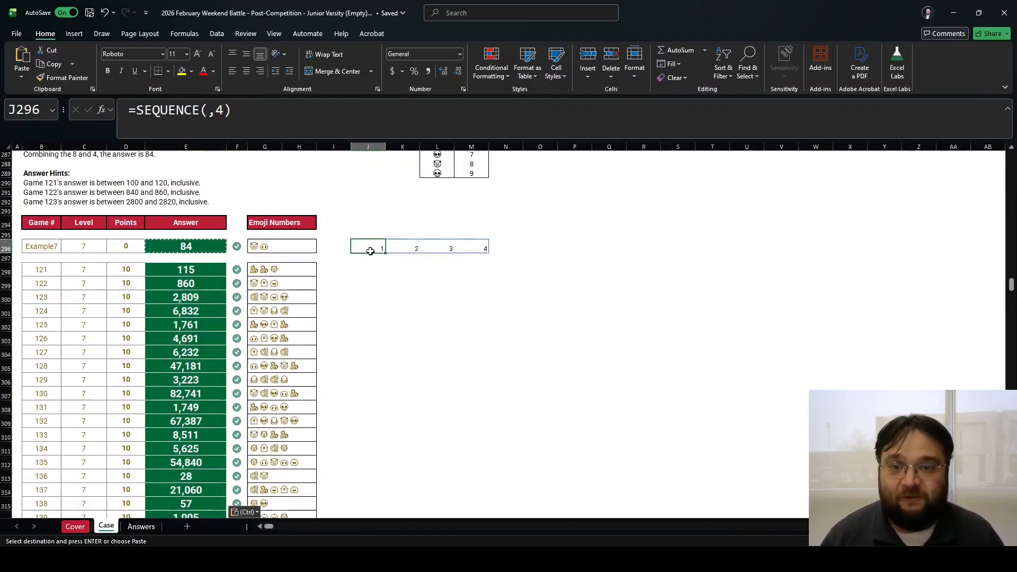
scroll(424, 246, "up", 4)
key("Delete")
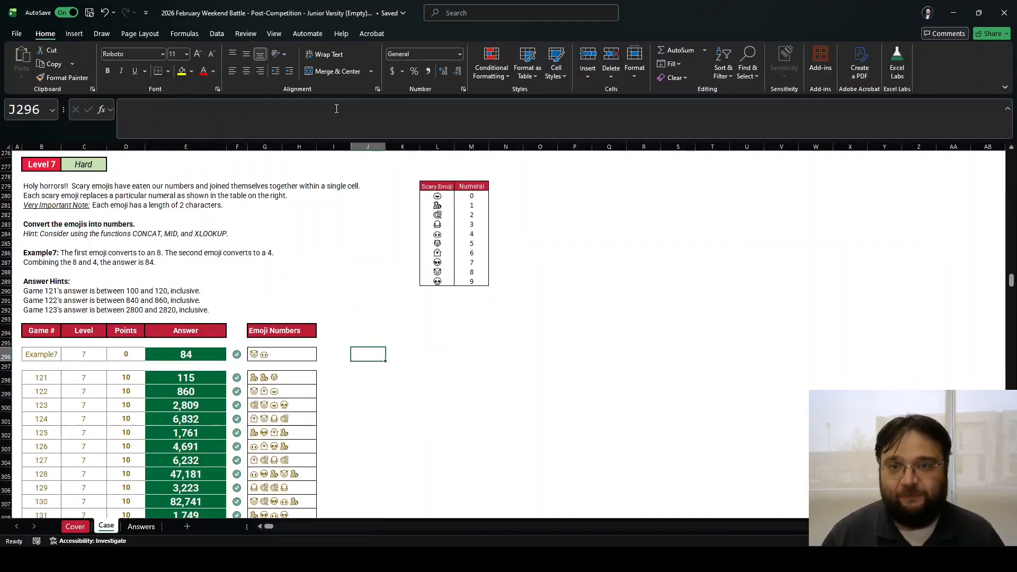
Set the workbook's calculation compatibility version to Version 2 (Latest).
left_click(216, 34)
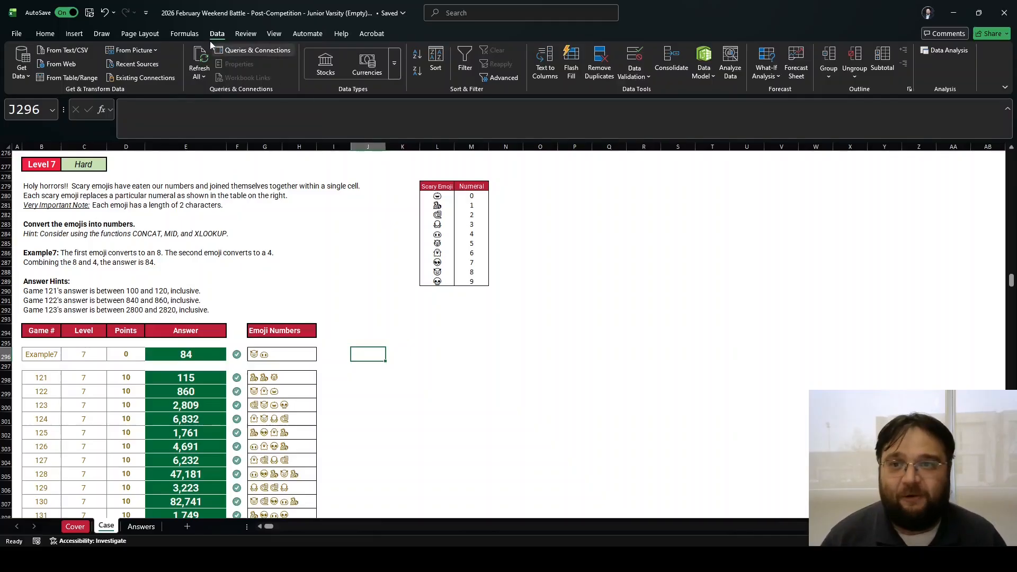
left_click(187, 35)
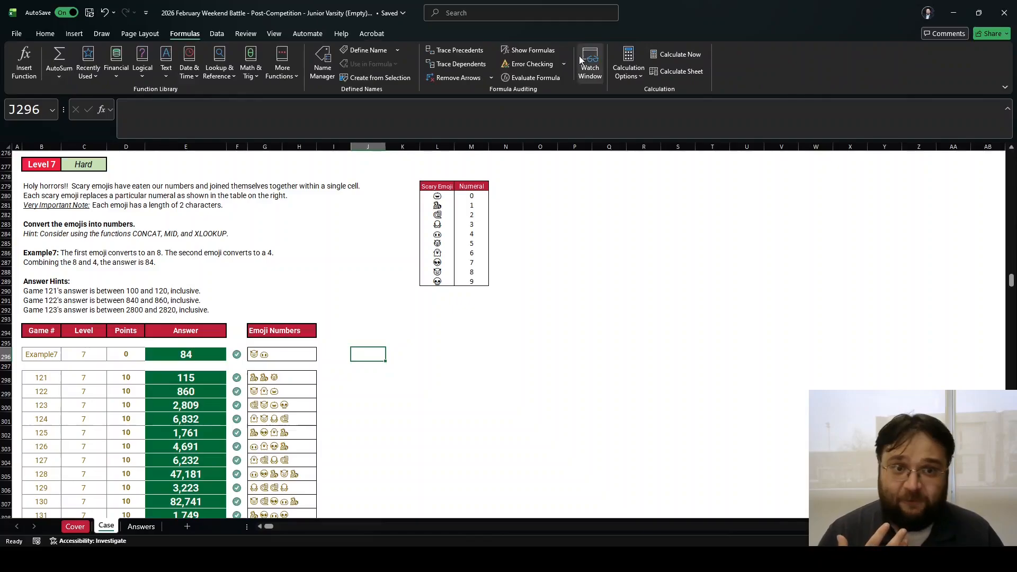
left_click(629, 68)
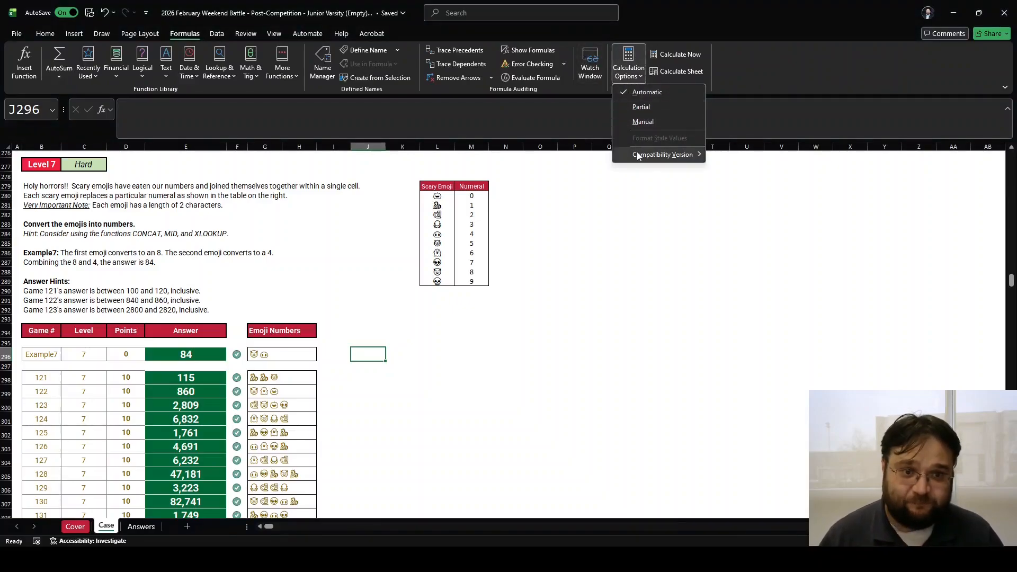
mouse_move(638, 156)
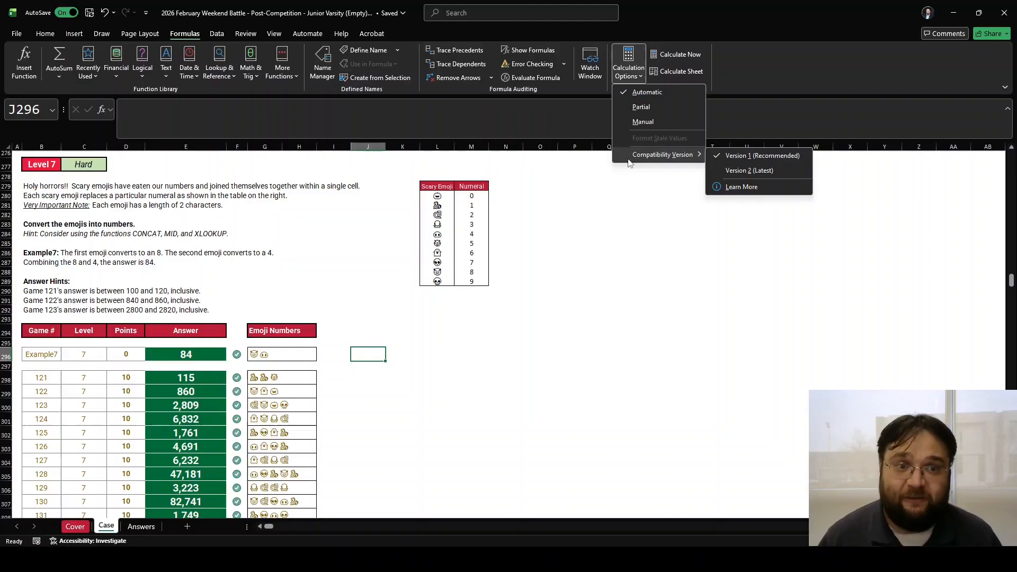
left_click(745, 170)
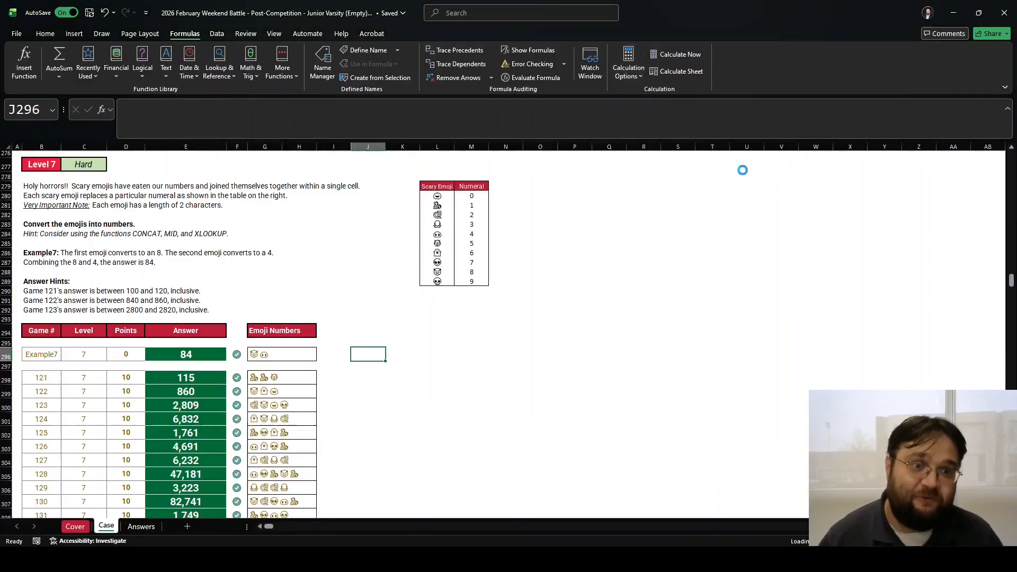
Enter =LEN(G296) in J296 to test the emoji text length under the selected compatibility version.
type("=")
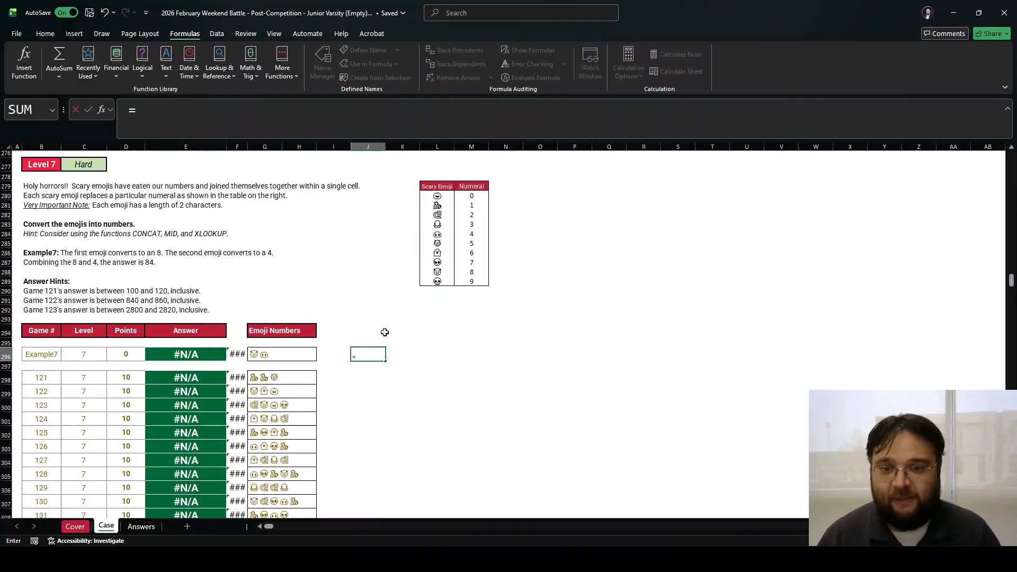
type("len")
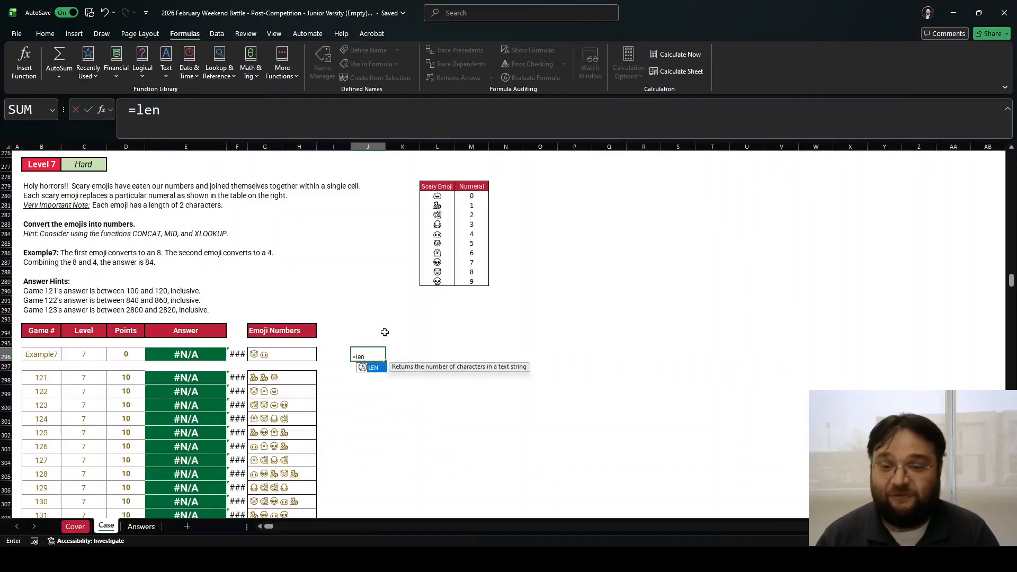
type("*")
key("BackSpace")
type("(")
key("Left")
key("Left")
key("Left")
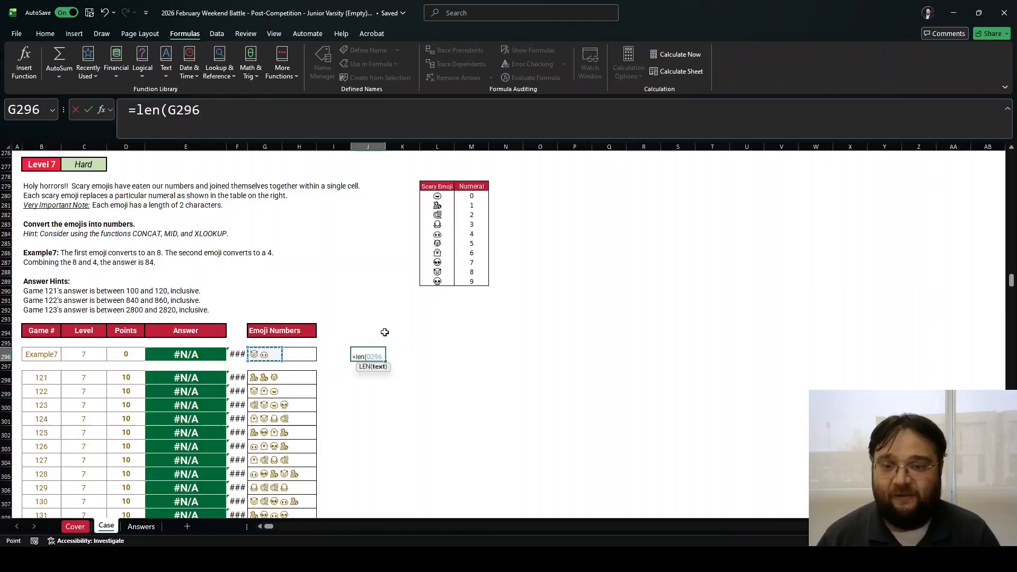
key("Return")
key("Up")
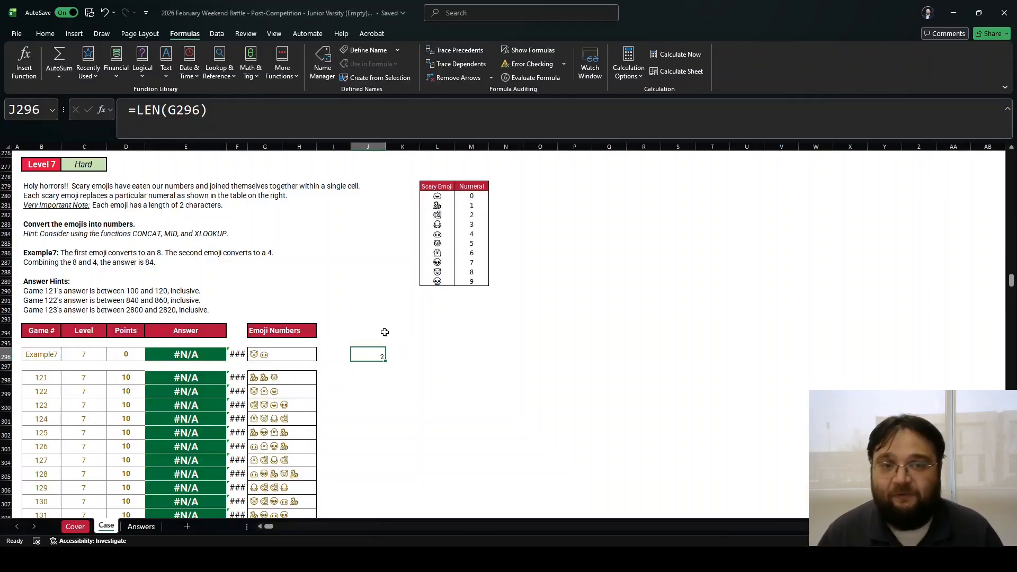
Set the compatibility version back to Version 1 (Recommended) and clear the LEN test from J296.
left_click(629, 67)
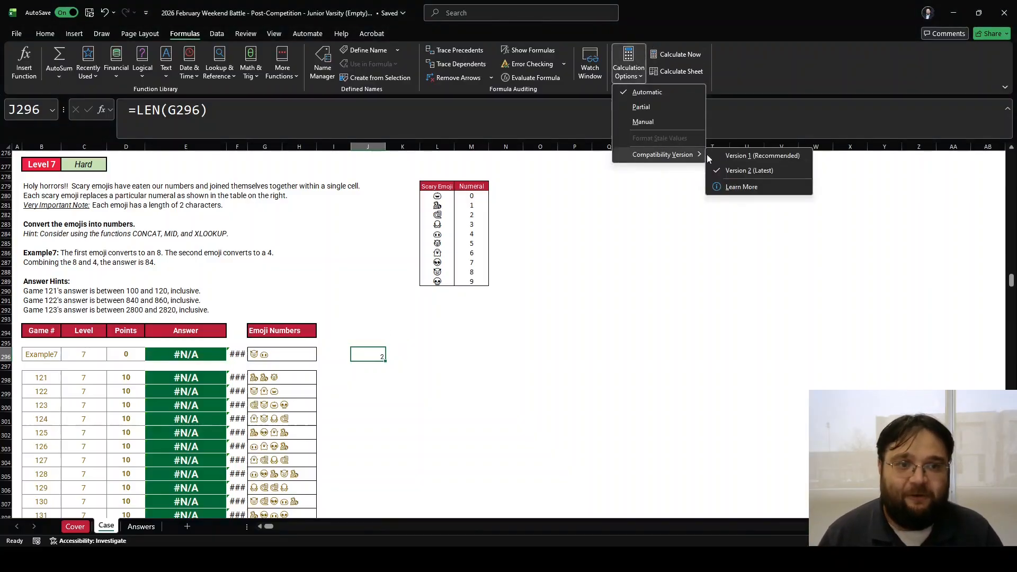
left_click(763, 156)
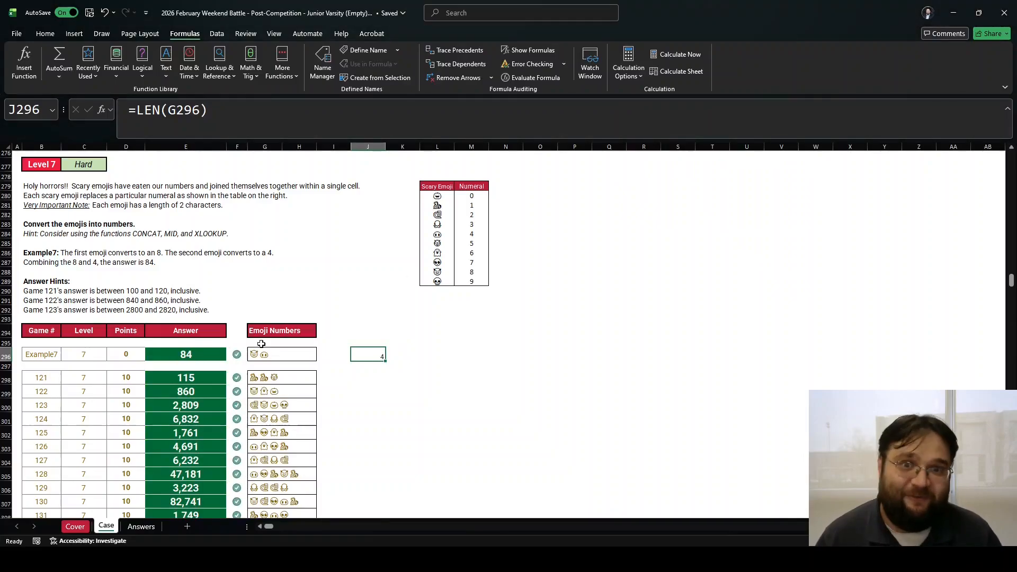
key("Delete")
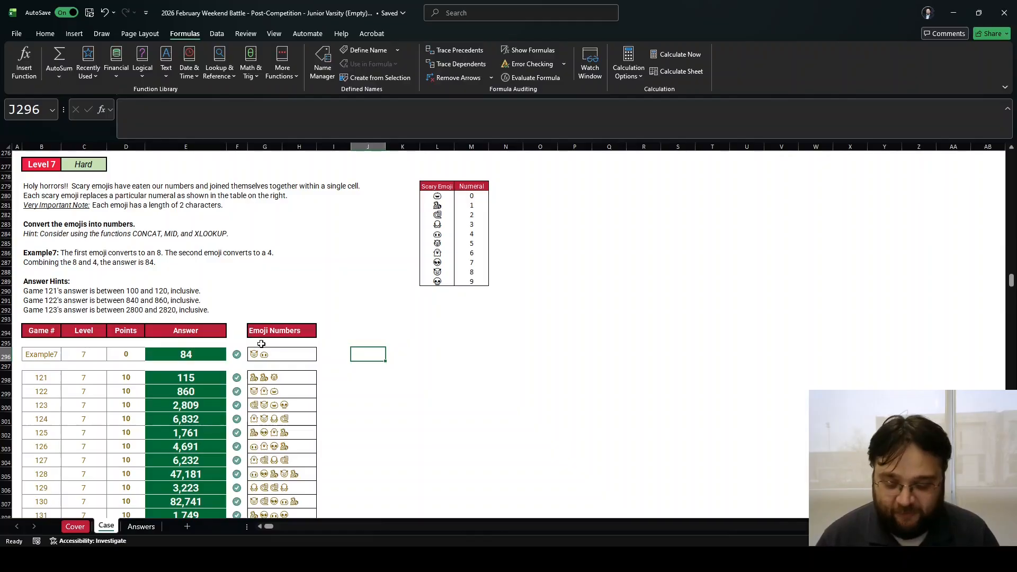
Enter =REGEXEXTRACT(G296,"\X",1) in J296 to split the emojis into separate cells with all matches returned.
type("=re")
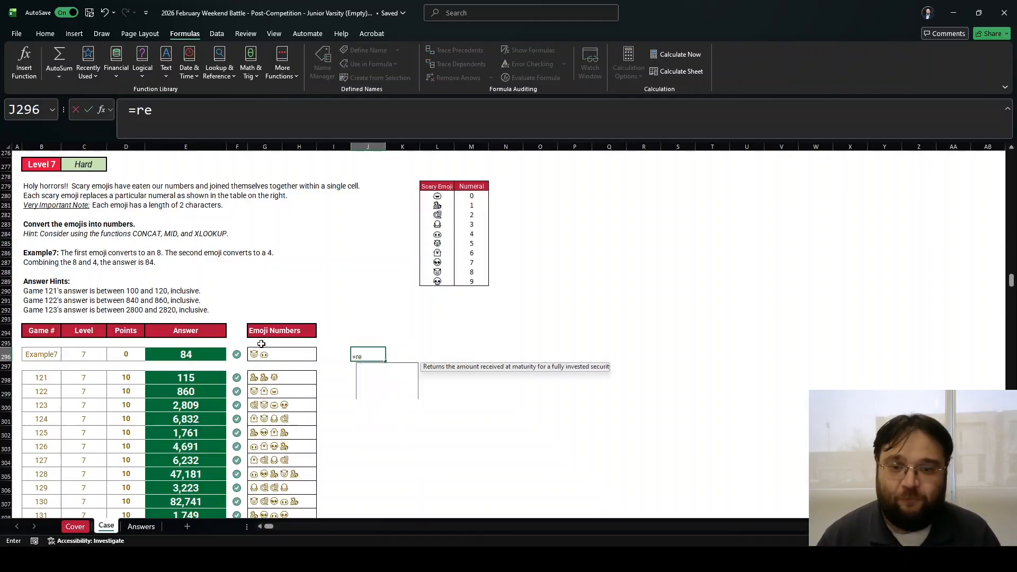
type("gex(")
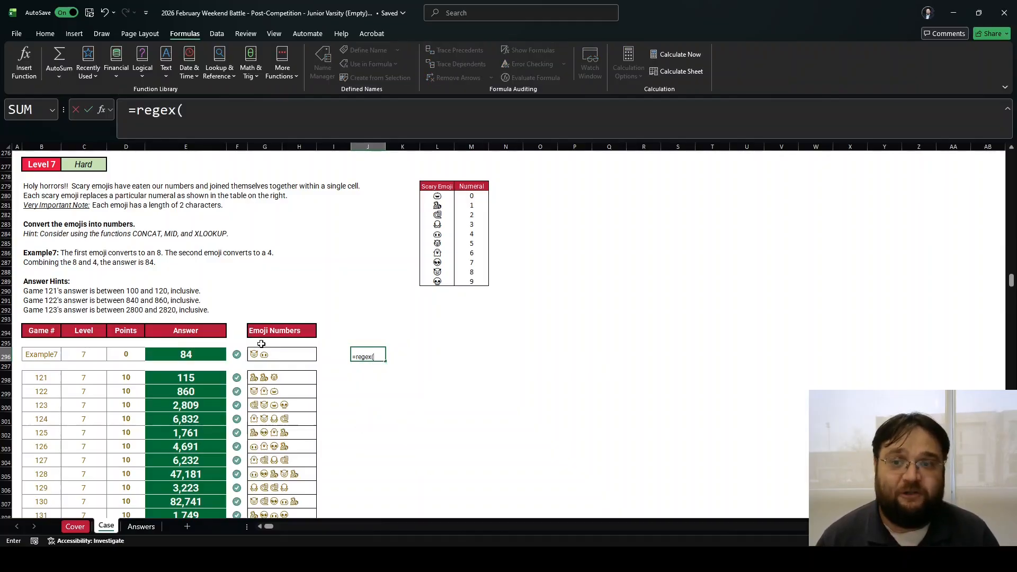
key("BackSpace")
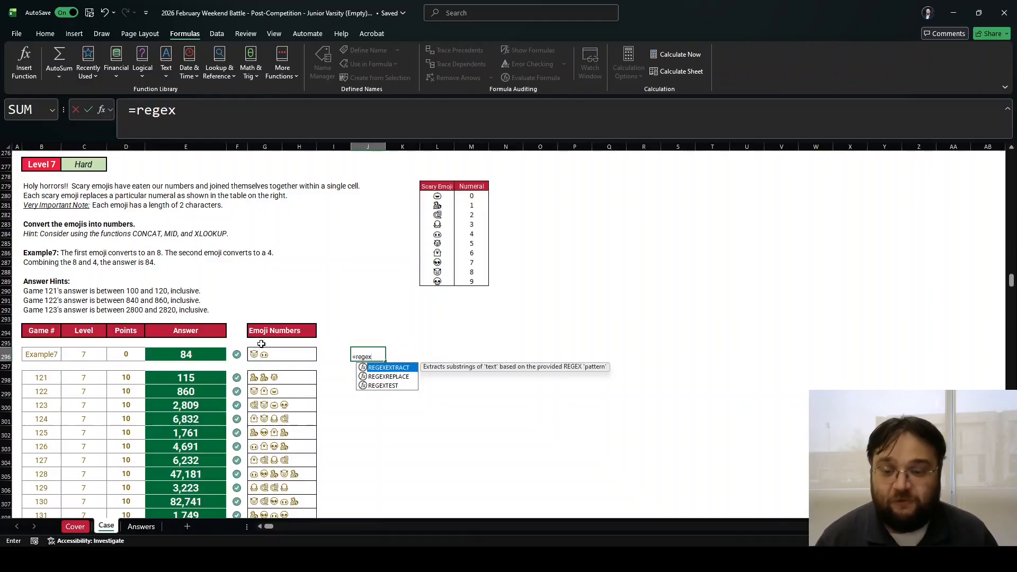
key("Tab")
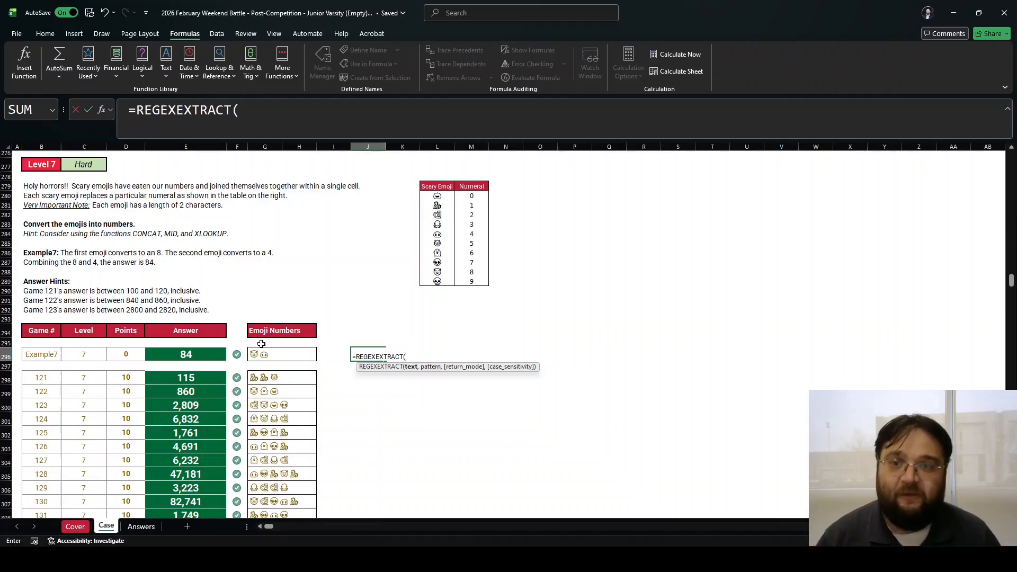
left_click(255, 355)
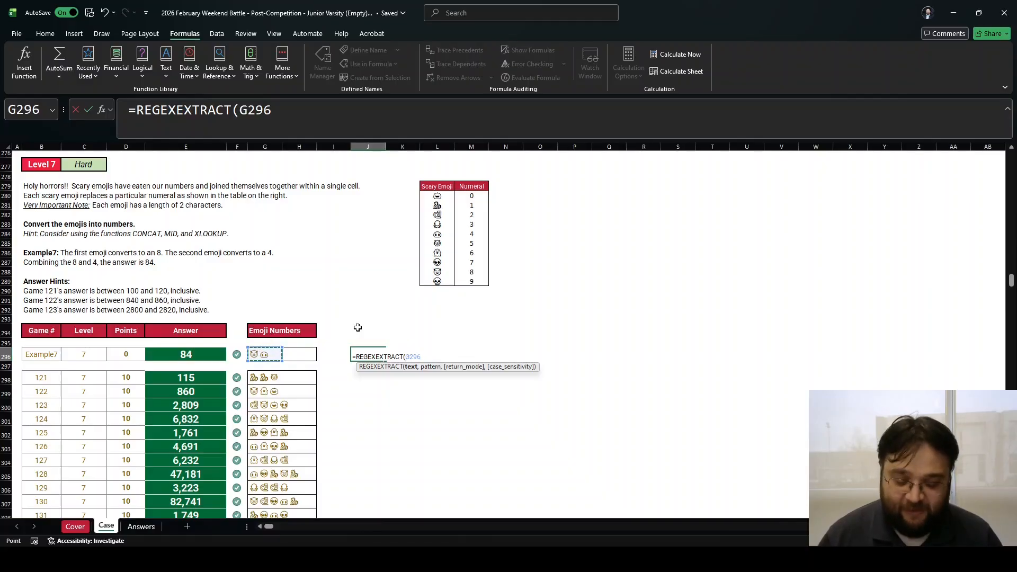
type(",")
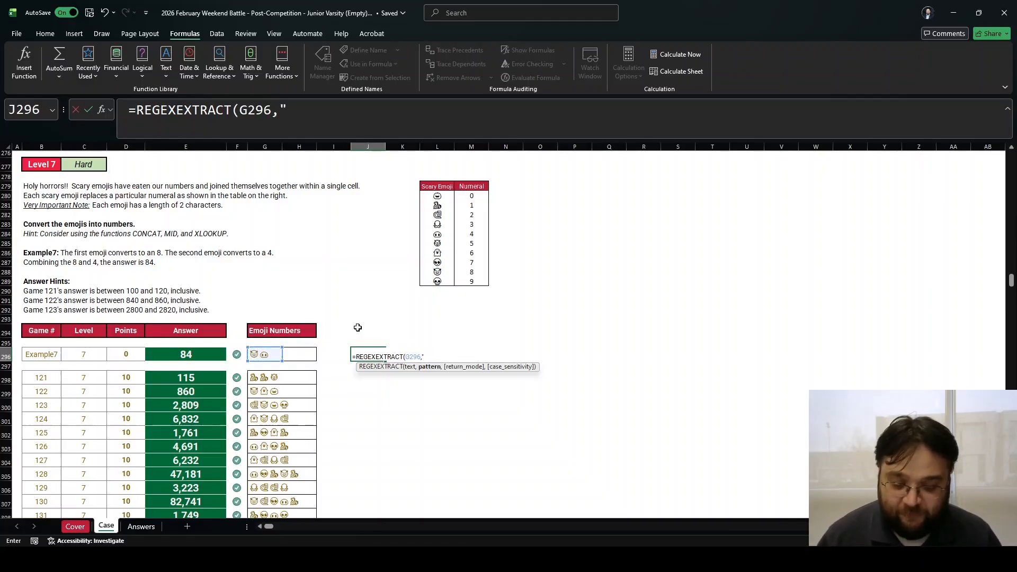
type("\"\\")
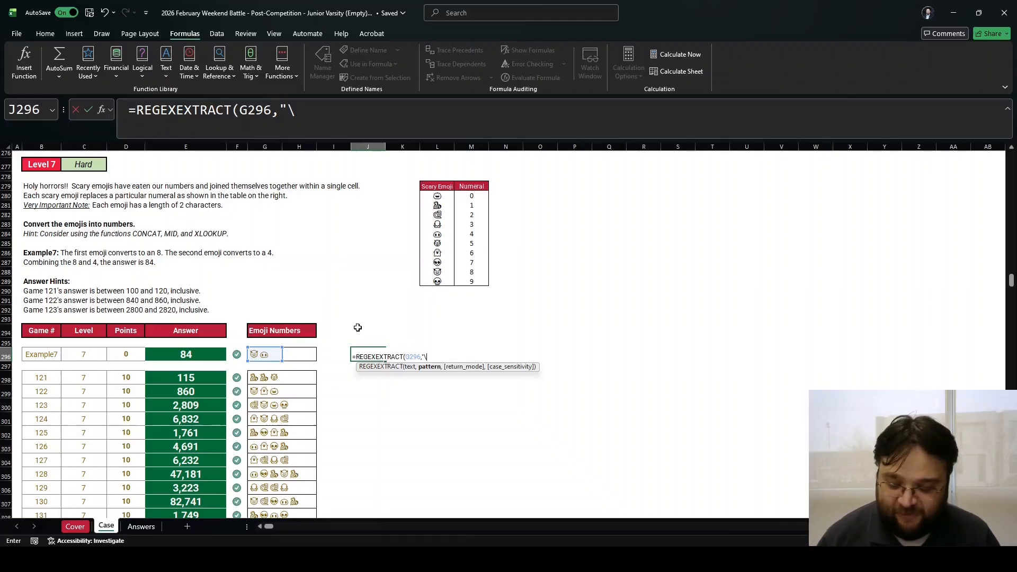
type("X")
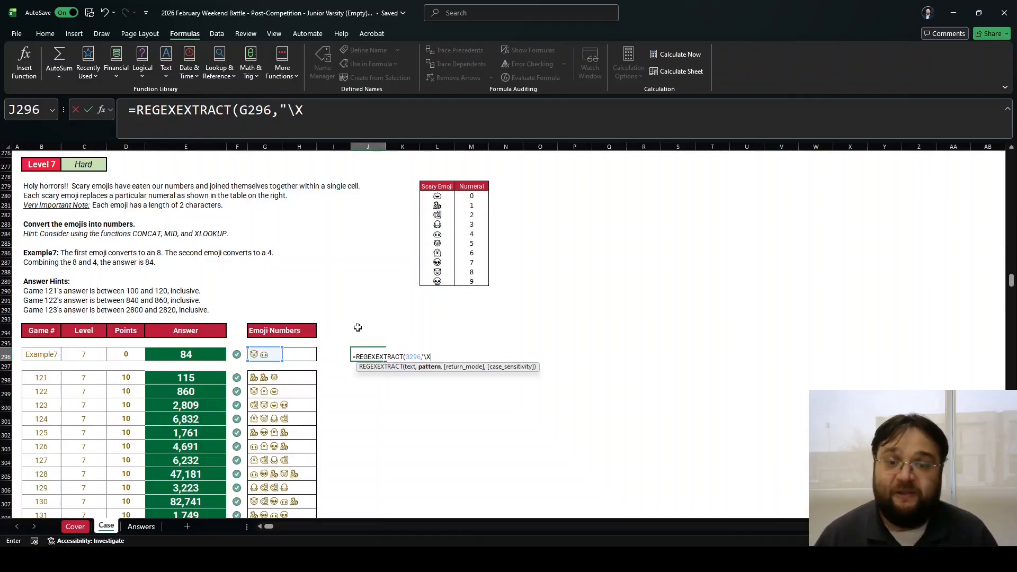
type("\",")
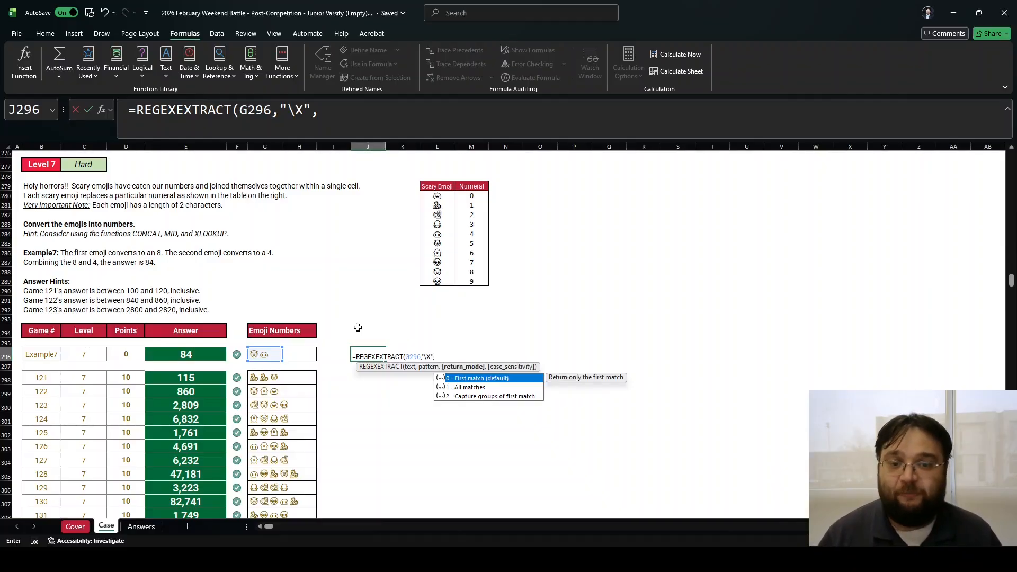
type("1")
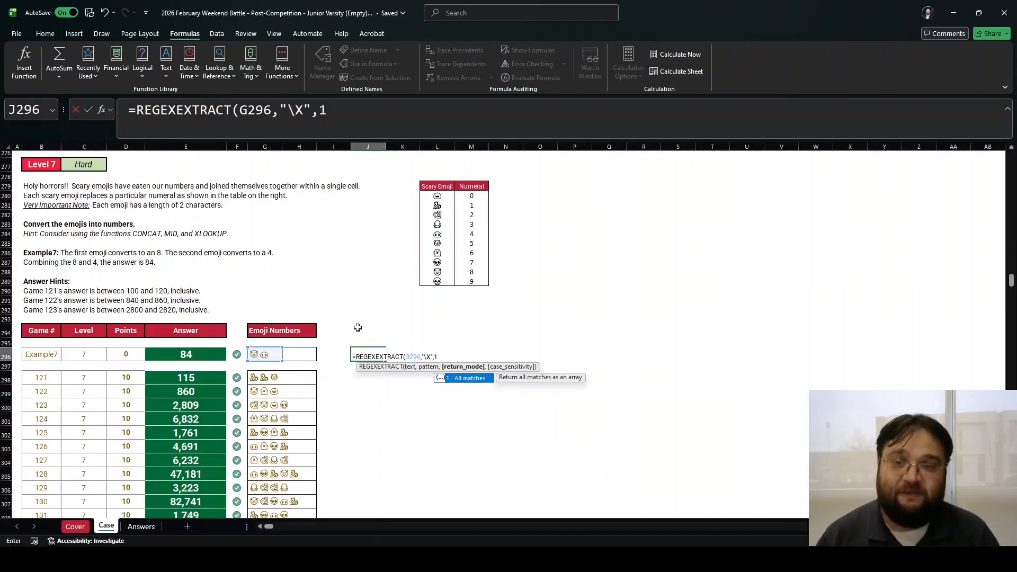
key("Return")
key("Up")
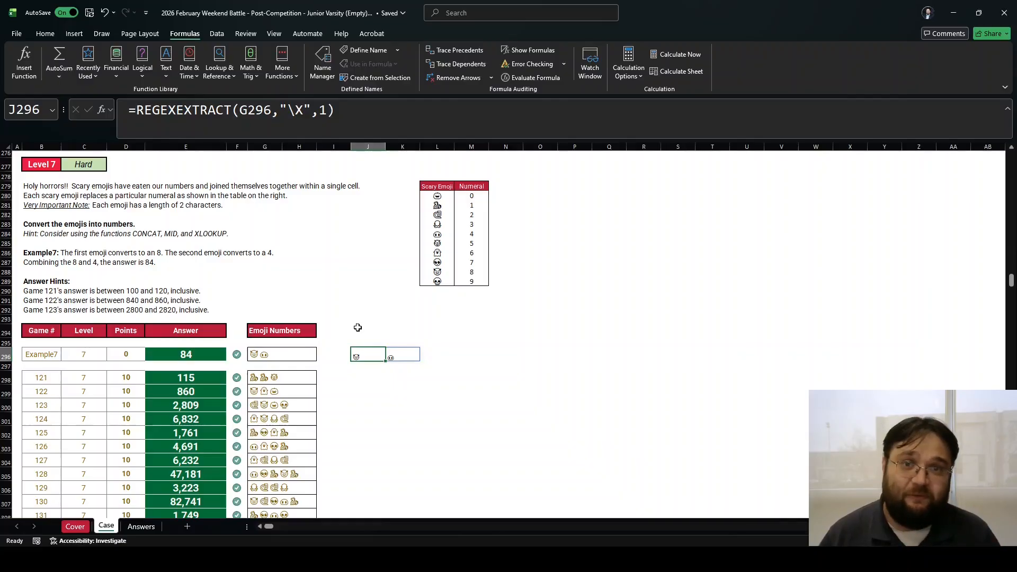
Clear the REGEXEXTRACT test from J296 and return to the Example7 answer cell E296.
key("Delete")
key("Left")
key("Left")
key("Left")
key("Left")
key("Left")
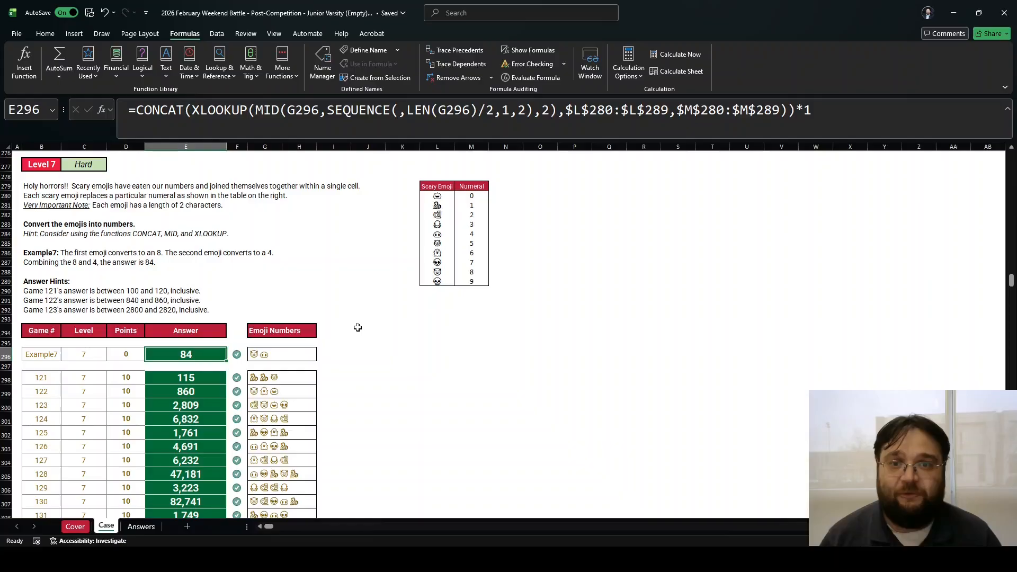
In the Bonus 1 answer cell E24, build a LEN formula over the Level 1 answers E49:E68, excluding the example.
left_click_drag(1011, 288, 995, 164)
left_click(179, 369)
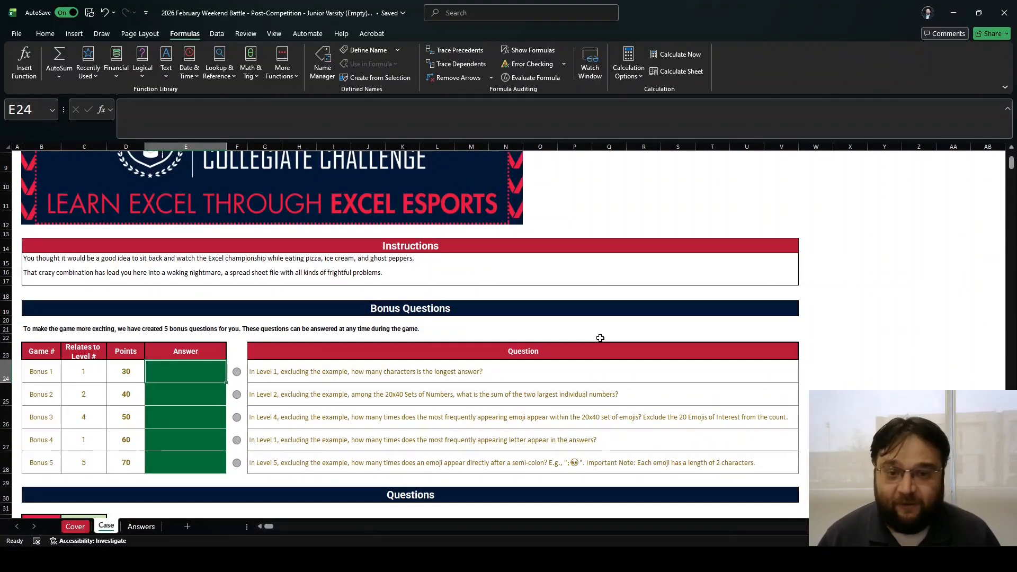
key("Right")
key("Right")
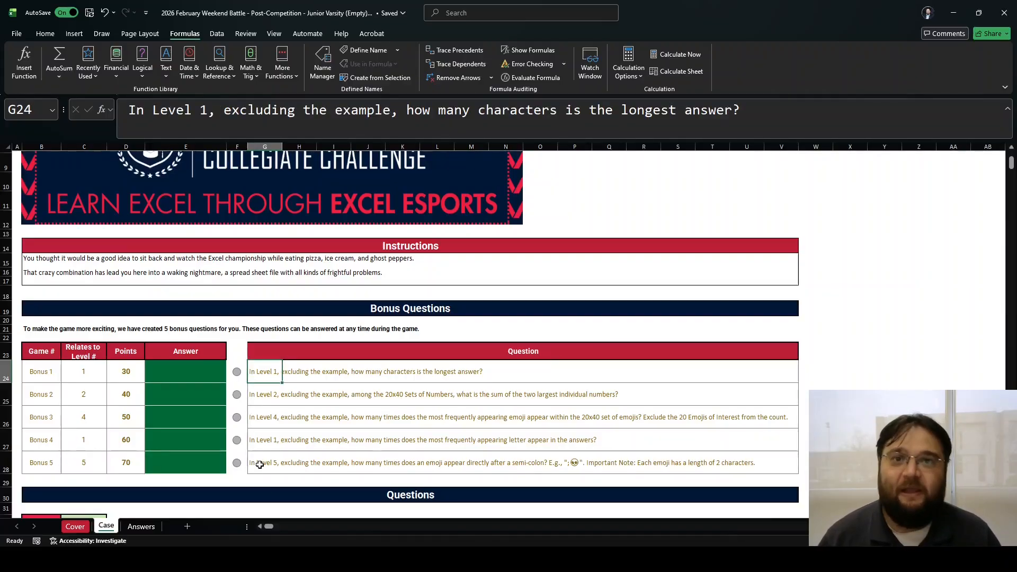
left_click(204, 384)
type("=")
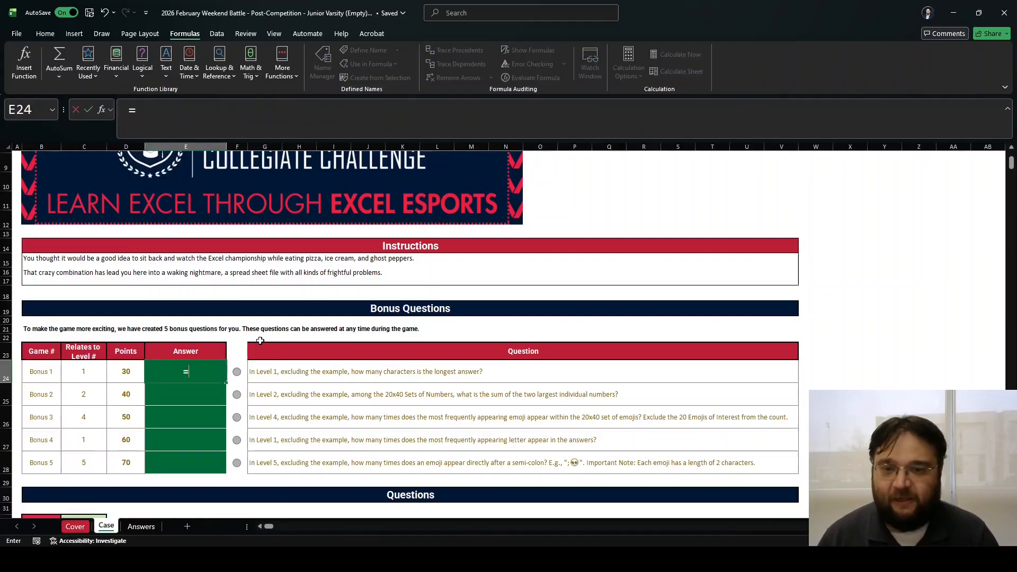
type("len(")
scroll(228, 347, "down", 7)
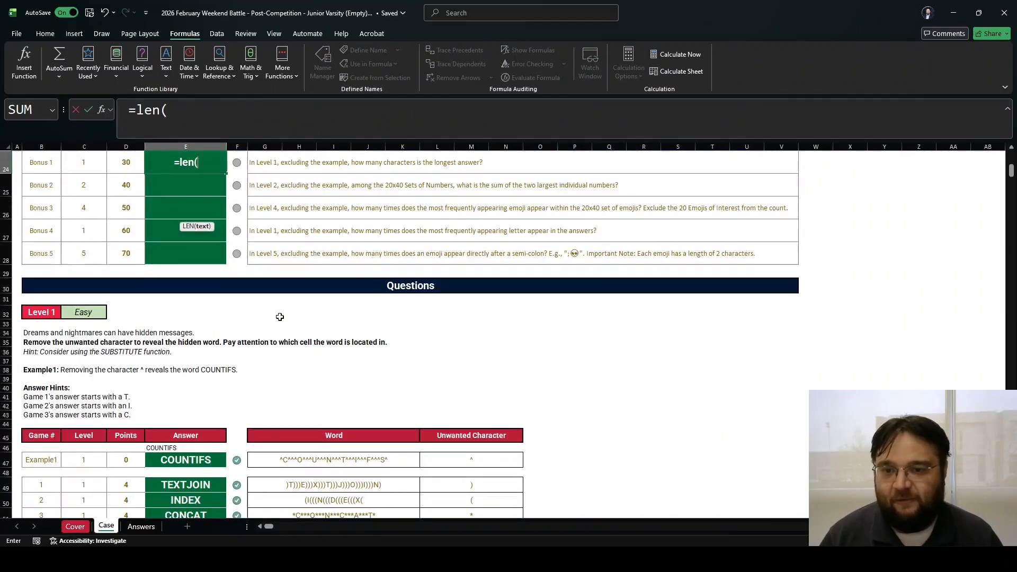
left_click(195, 351)
key("ctrl+shift+Down")
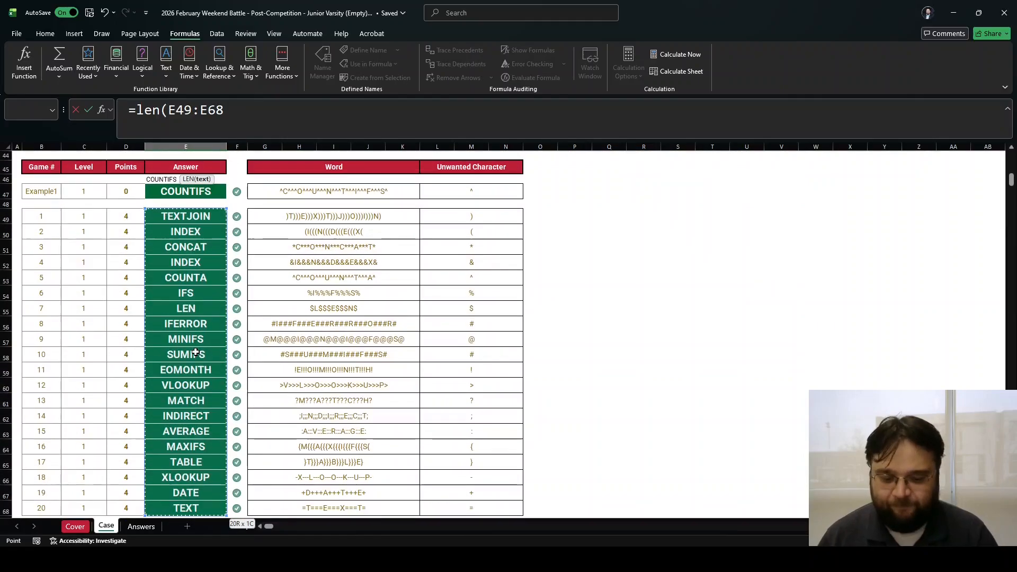
type(")")
Wrap the Bonus 1 formula in MAX and commit it as =MAX(LEN(E49:E68)).
left_click(136, 106)
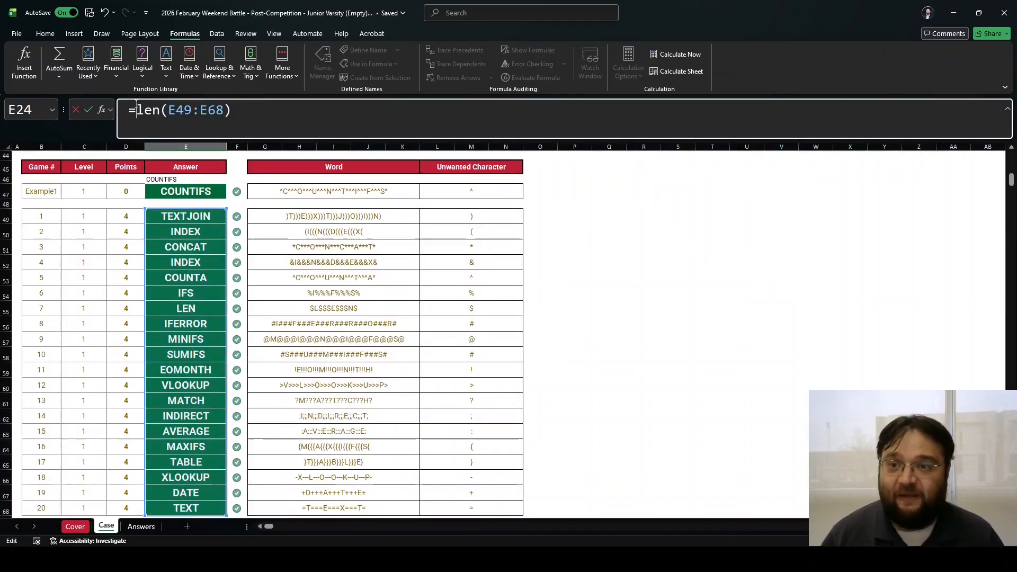
type("max(")
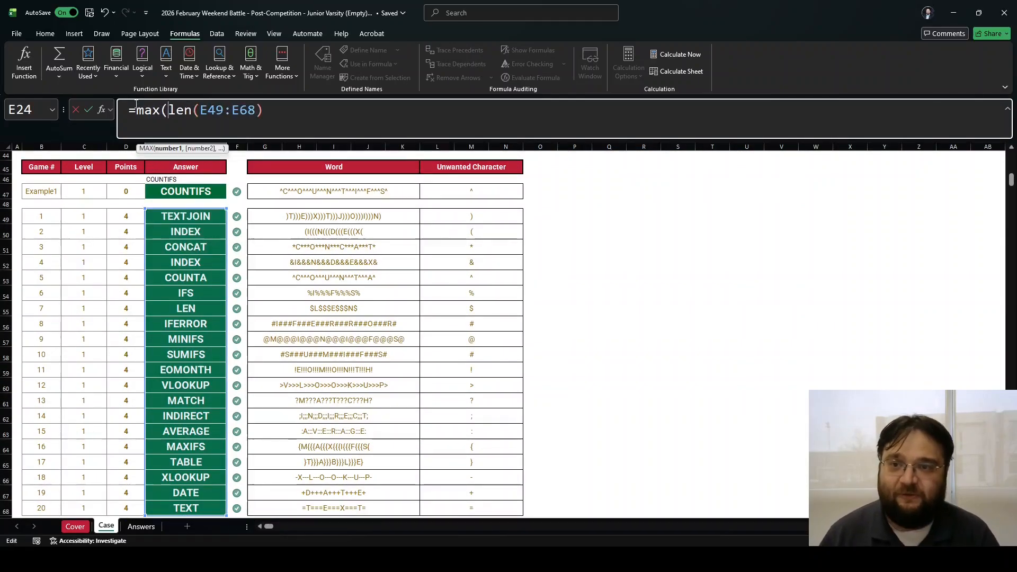
key("End")
type(")")
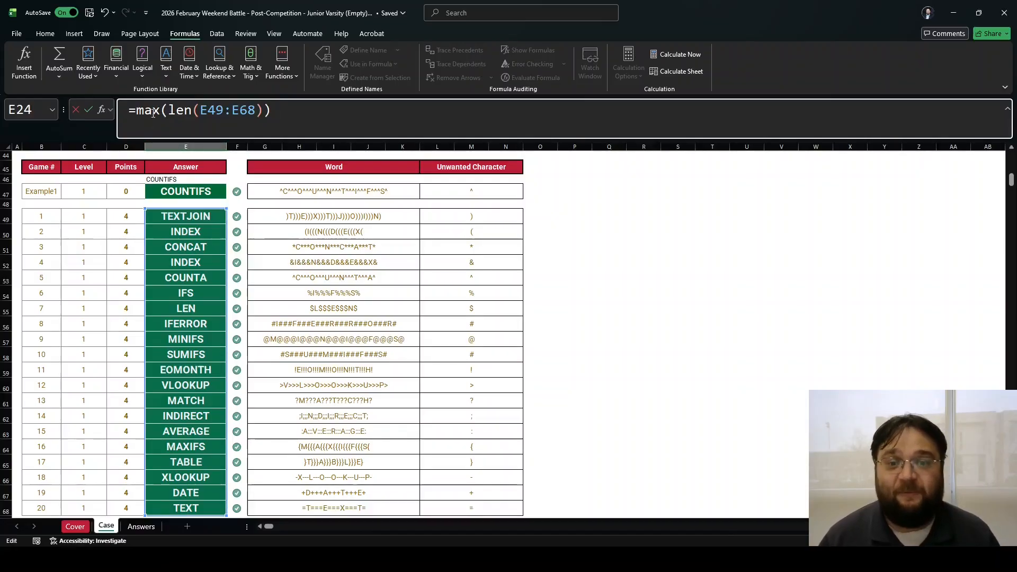
key("Return")
Read the Bonus 2 question in G25 and start a LARGE formula in its answer cell E25.
scroll(217, 181, "up", 8)
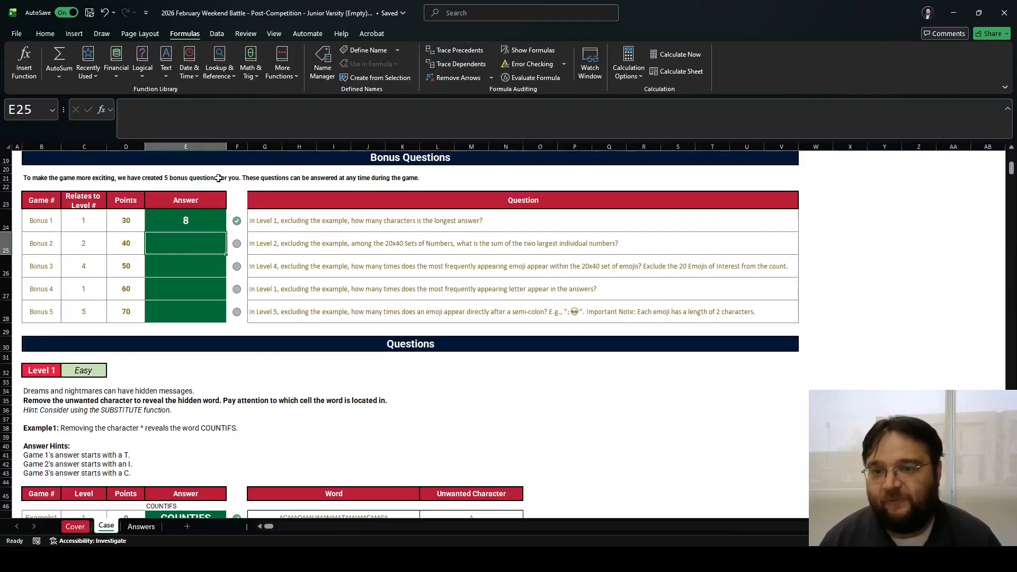
key("Right")
key("Right")
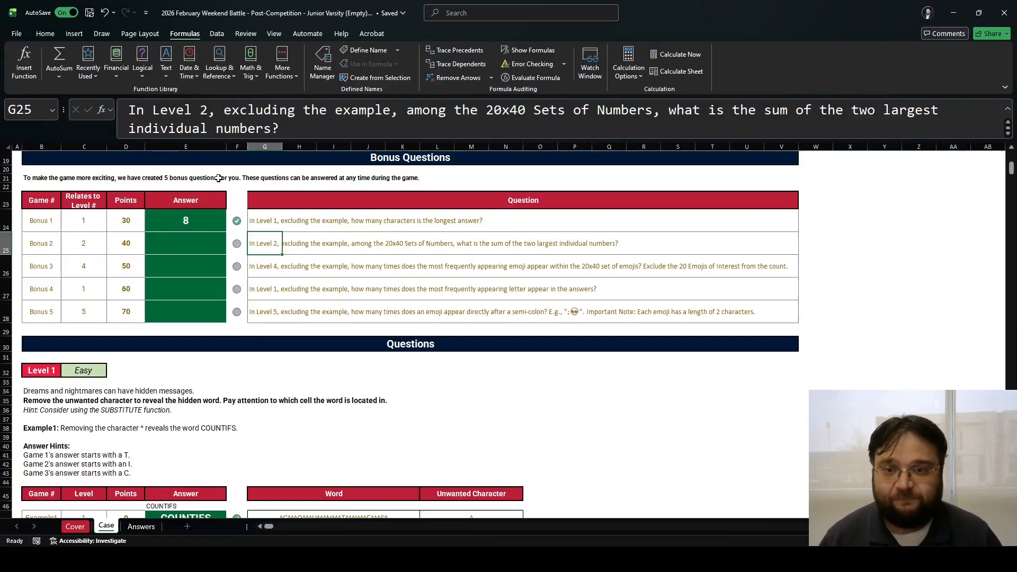
scroll(489, 361, "down", 2)
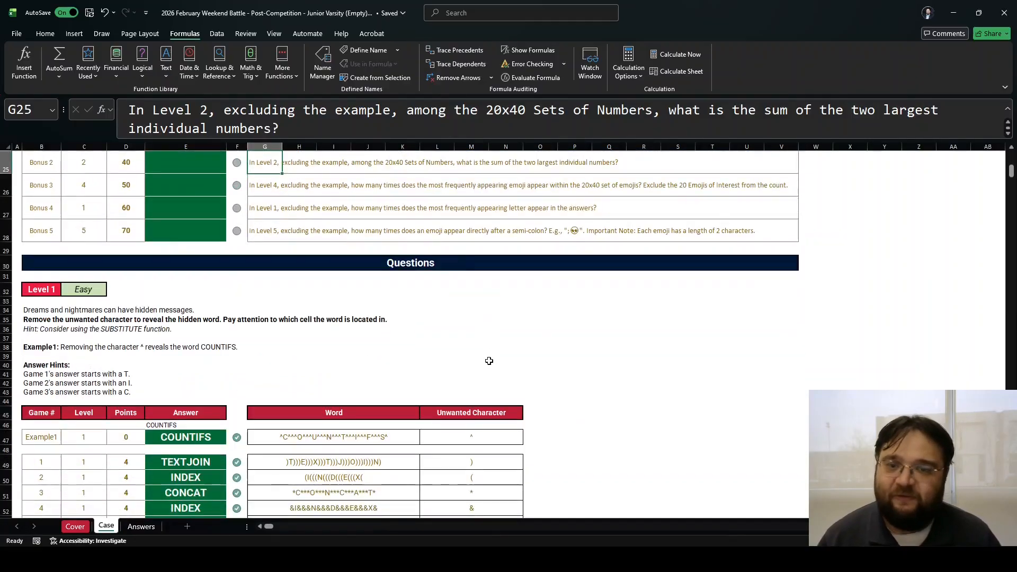
scroll(489, 359, "up", 1)
left_click(199, 224)
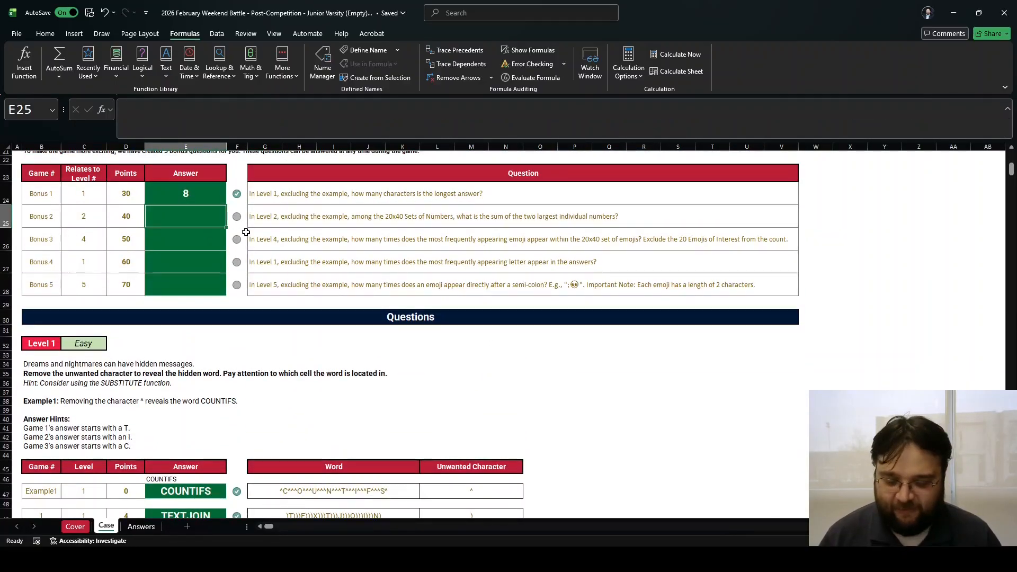
type("=large(")
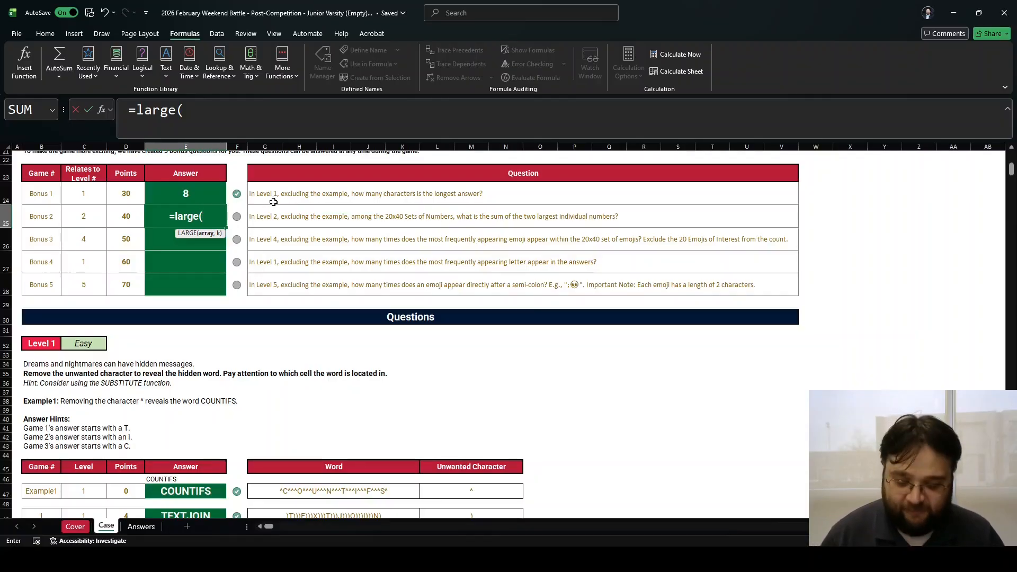
type(",")
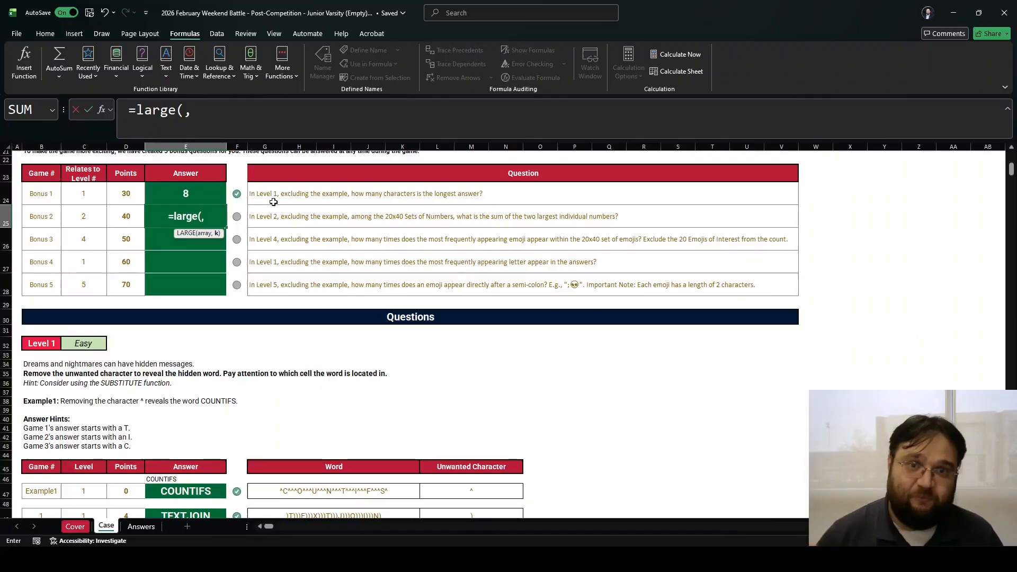
key("BackSpace")
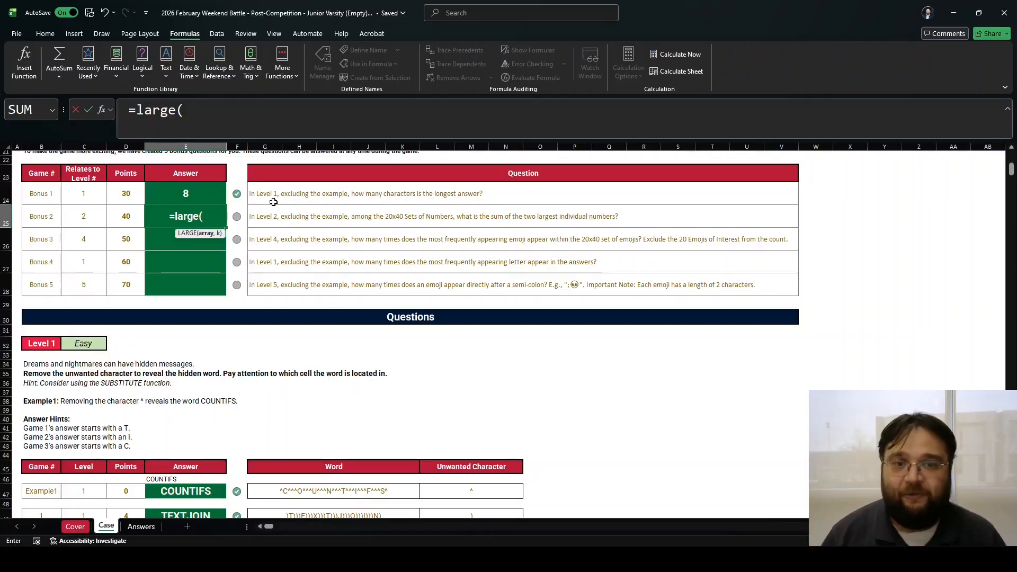
Complete the E25 formula as =LARGE(G88:AT107,1), using the full Level 2 number sets without the example row.
scroll(310, 349, "down", 5)
scroll(310, 349, "down", 13)
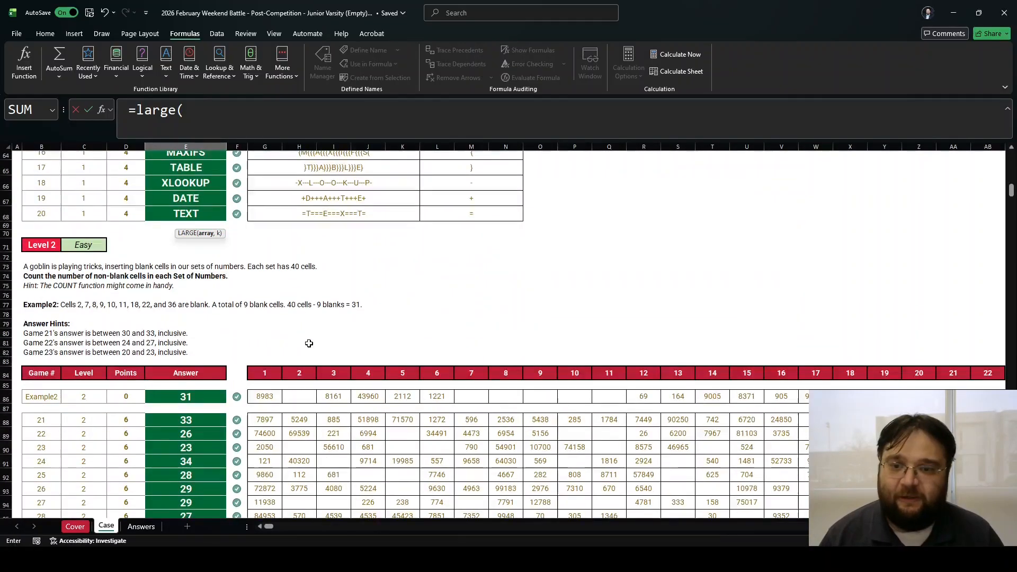
left_click(265, 311)
scroll(297, 386, "down", 5)
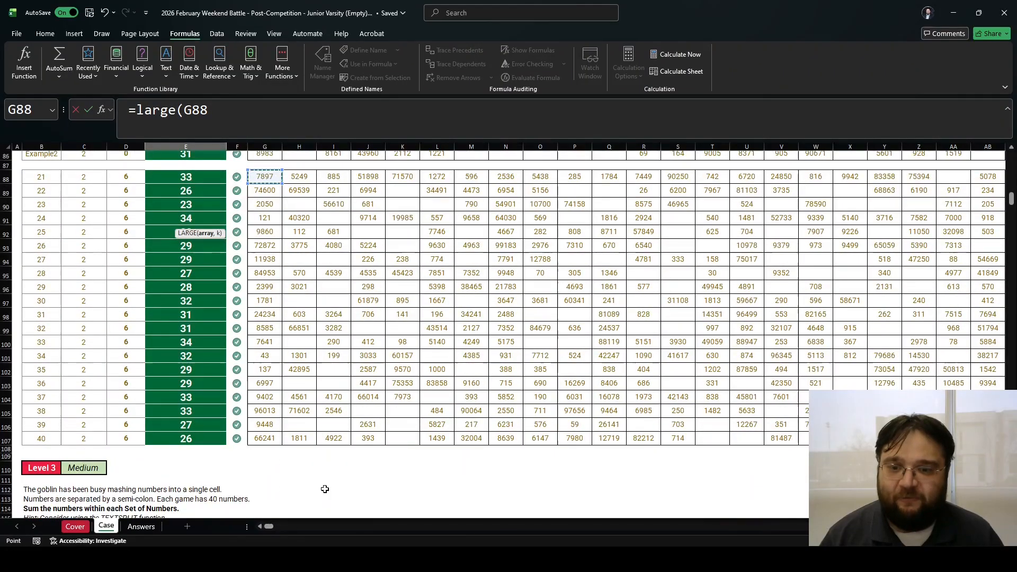
left_click(788, 441, "shift")
key("shift+Right")
key("shift+Right")
key("shift+Right")
key("shift+Right")
key("shift+Right")
key("shift+Right")
key("shift+Right")
key("shift+Right")
key("shift+Right")
key("shift+Right")
key("shift+Right")
key("shift+Right")
key("shift+Right")
key("shift+Right")
key("shift+Right")
key("shift+Right")
key("shift+Right")
key("shift+Right")
key("shift+Right")
key("shift+Right")
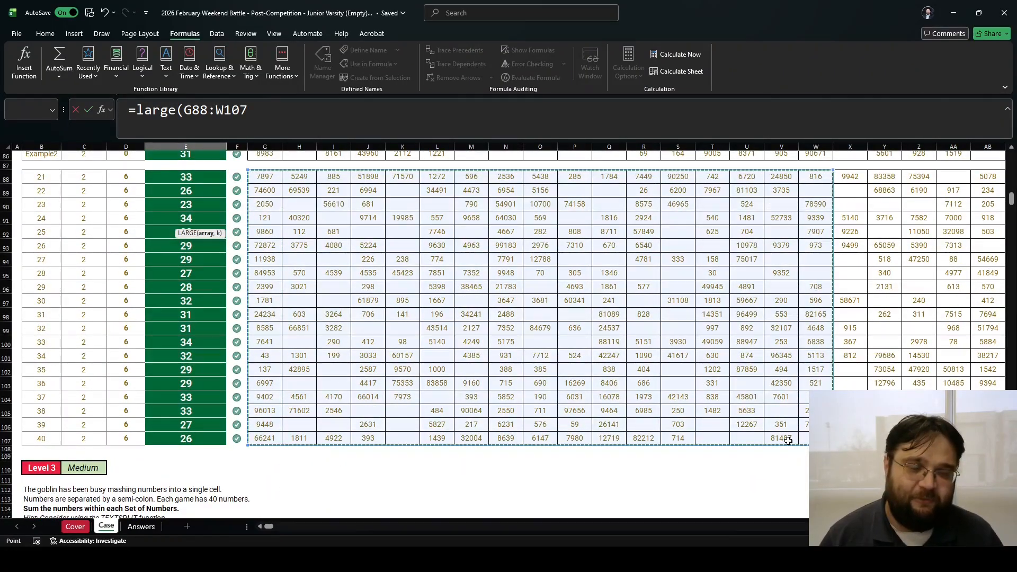
key("shift+Right")
key("shift+Right")
key("shift+Right")
key("shift+Right")
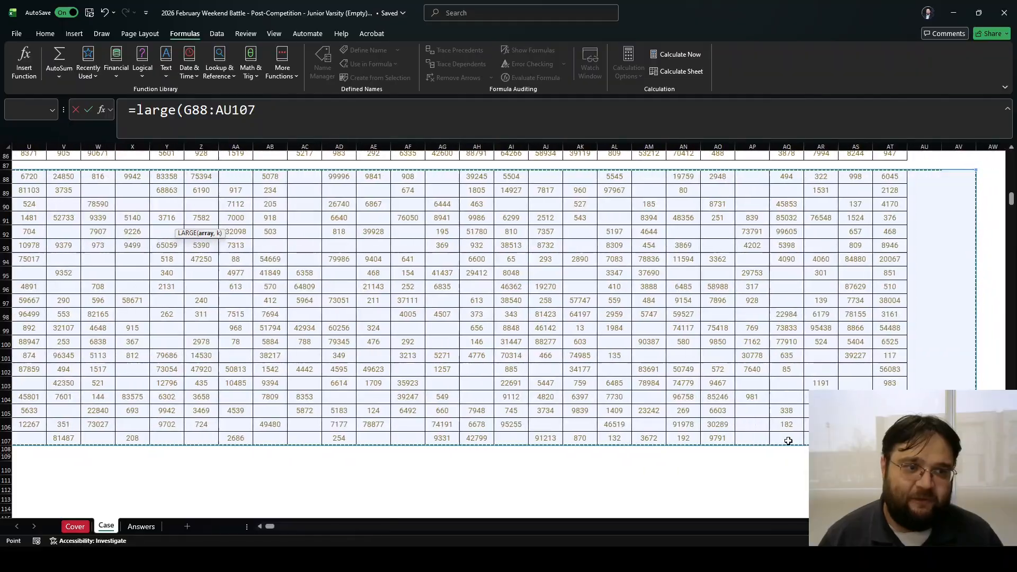
key("shift+Left")
key("shift+Left")
key("shift+Right")
left_click(278, 113)
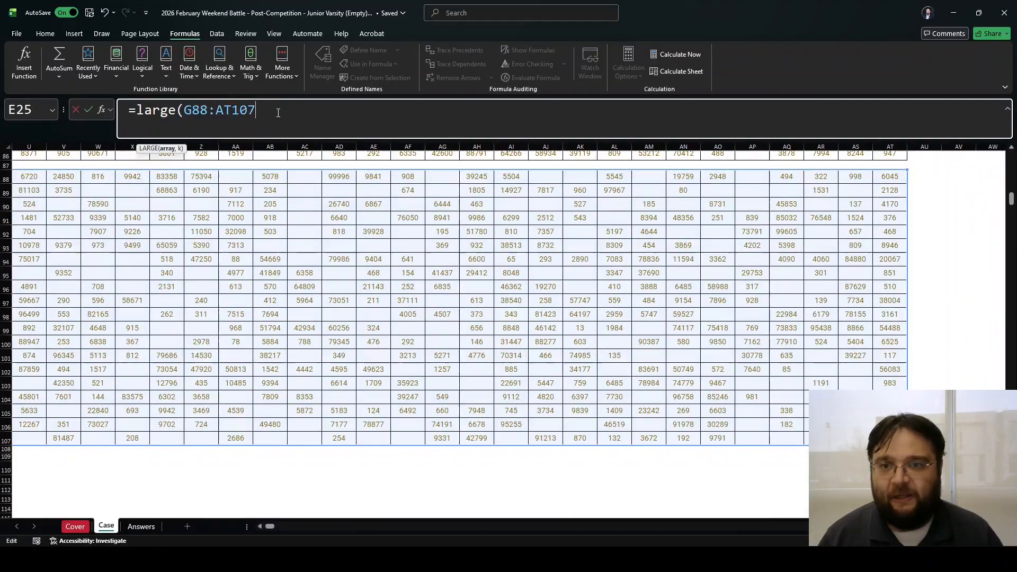
type(",1)")
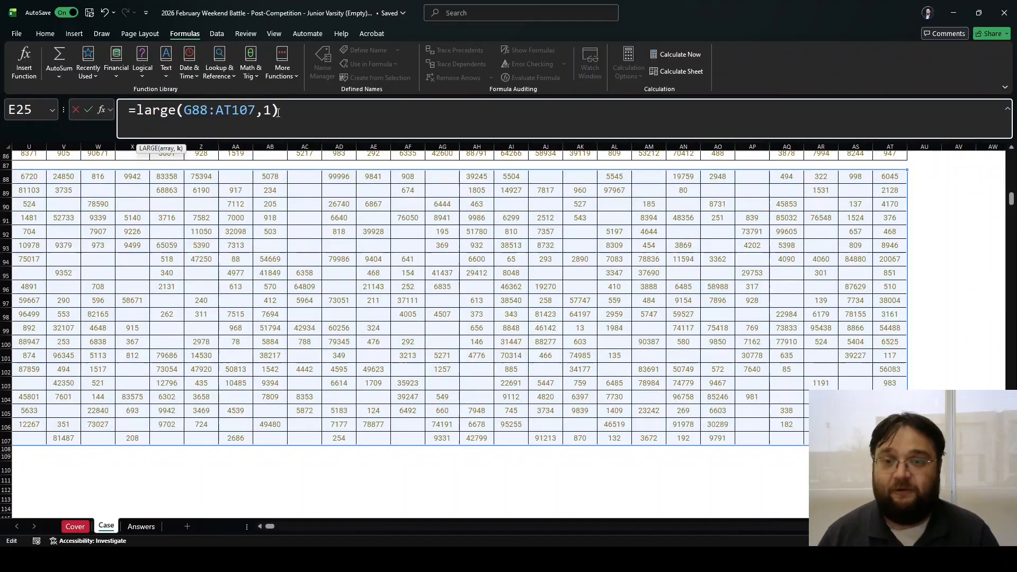
key("Return")
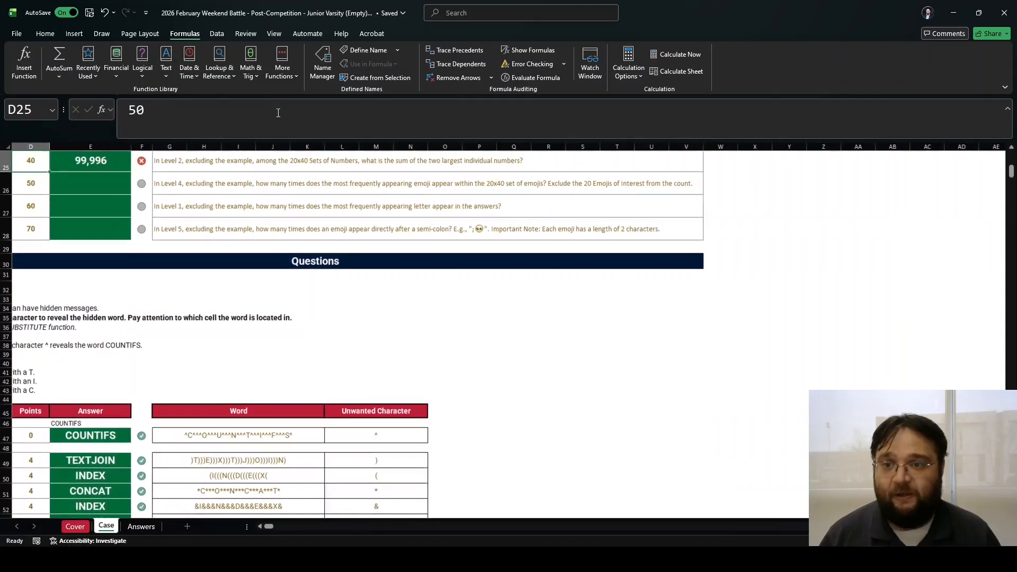
Extend the Bonus 2 formula in E25 to =LARGE(G88:AT107,1)+LARGE(G88:AT107,2).
key("Up")
scroll(212, 210, "up", 2)
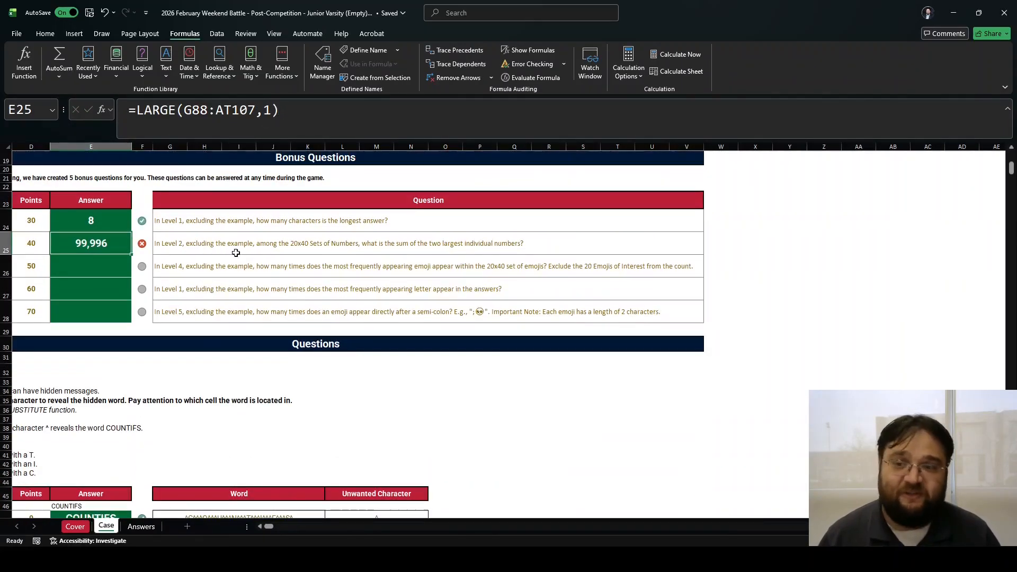
left_click_drag(314, 124, 137, 111)
key("ctrl+c")
left_click(308, 119)
type("+")
key("ctrl+v")
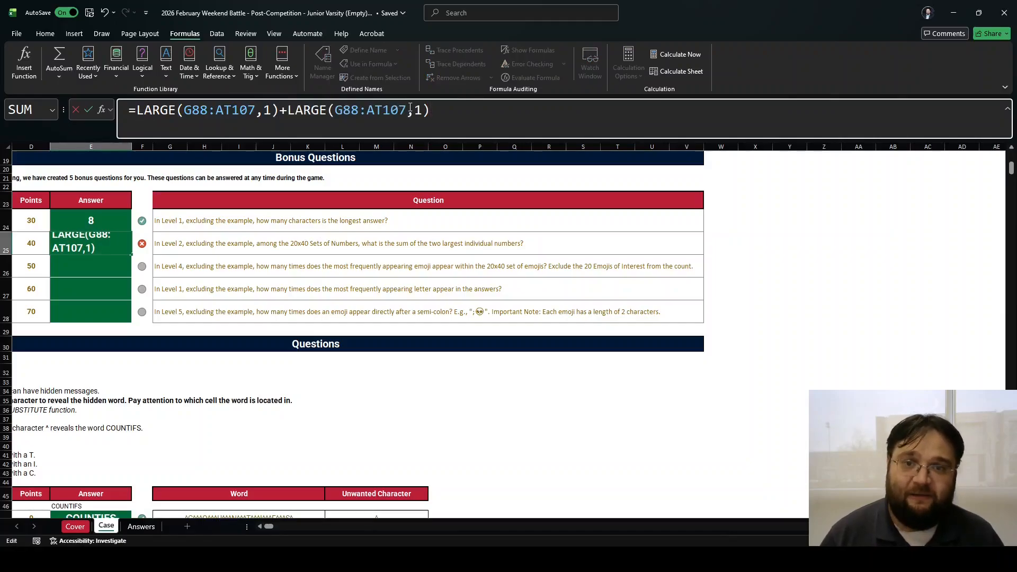
left_click_drag(412, 109, 423, 110)
type("2")
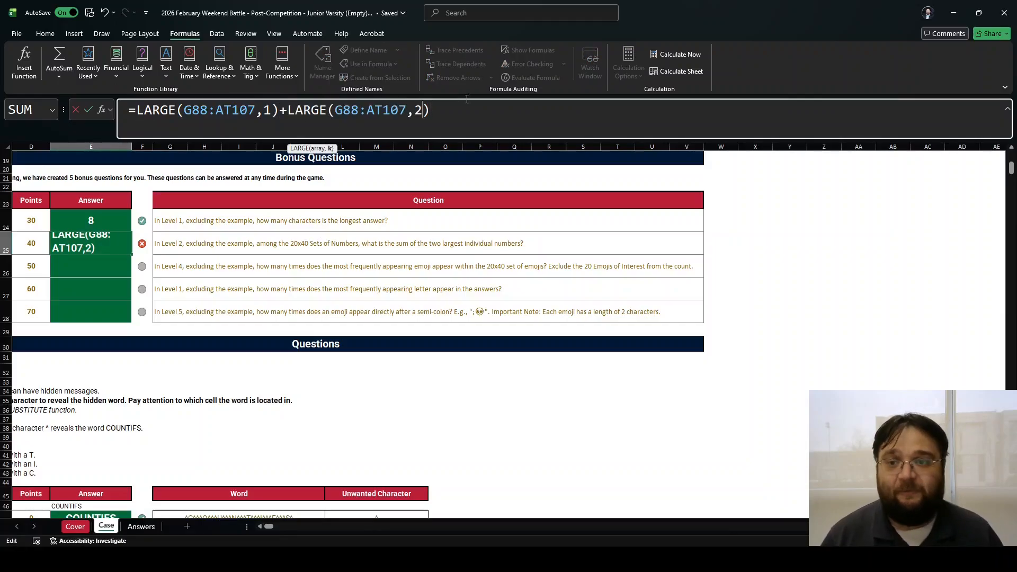
key("Return")
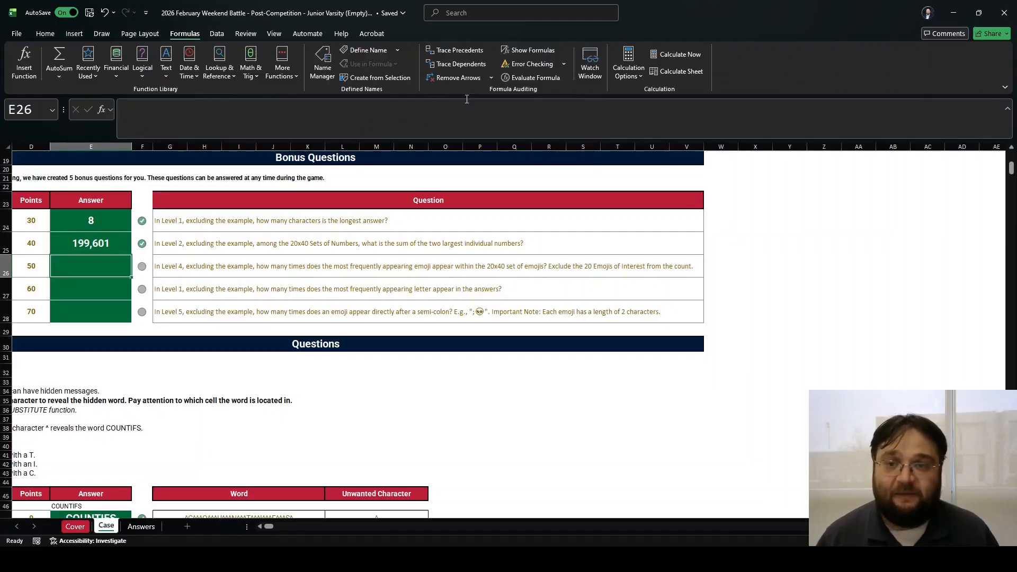
Read the Bonus 3 question in G26 and go to the Level 4 Sets of Emojis table.
key("Up")
key("Left")
key("Left")
key("Left")
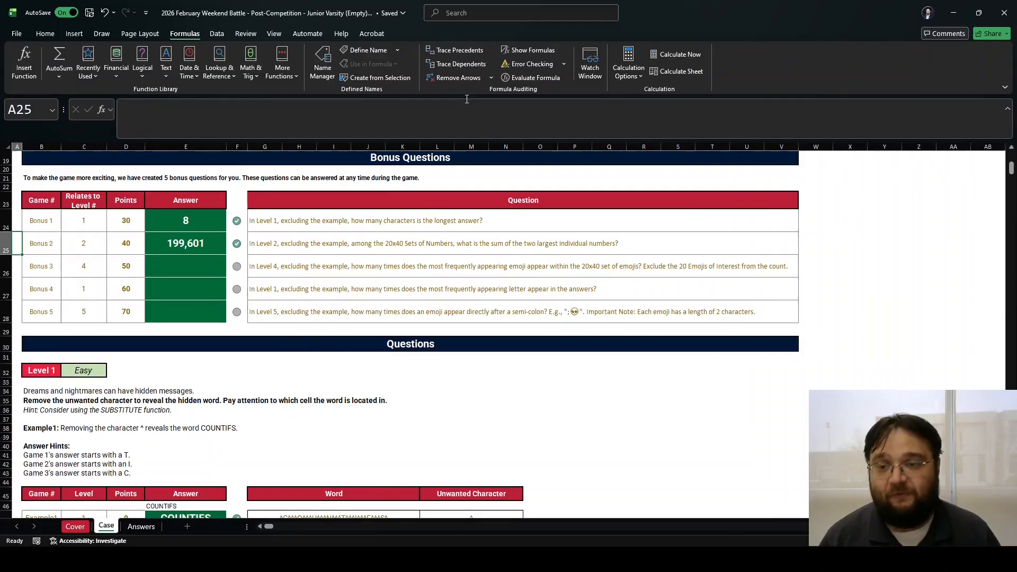
left_click(272, 396)
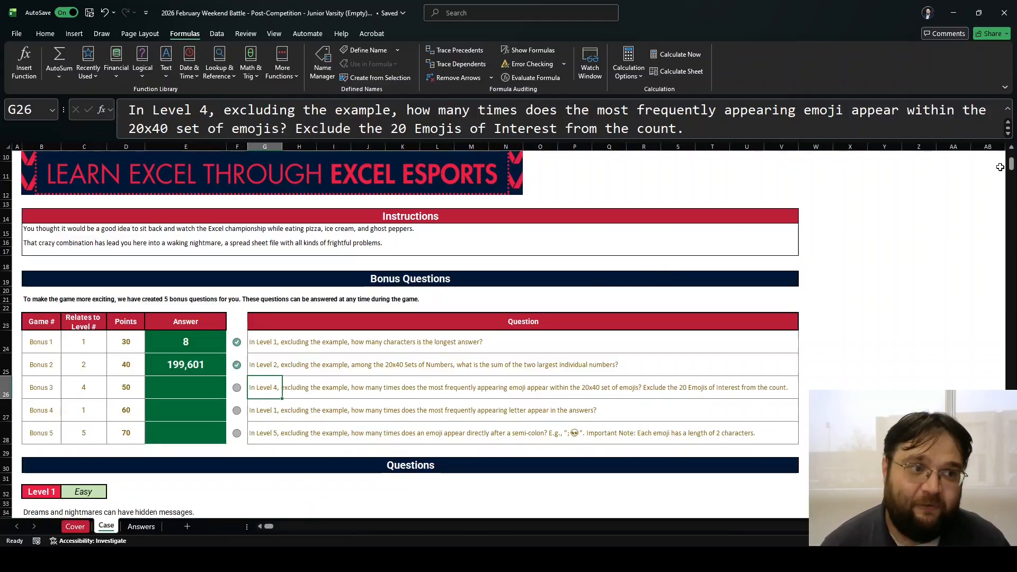
left_click_drag(1012, 165, 1011, 229)
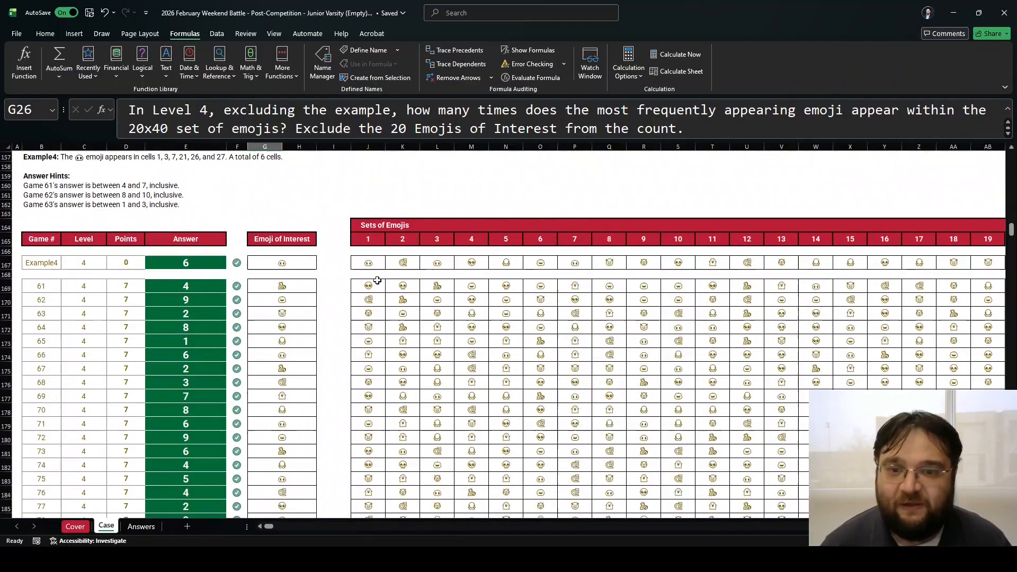
left_click(377, 281)
key("ctrl+shift+Right")
key("ctrl+shift+Down")
scroll(378, 281, "down", 3)
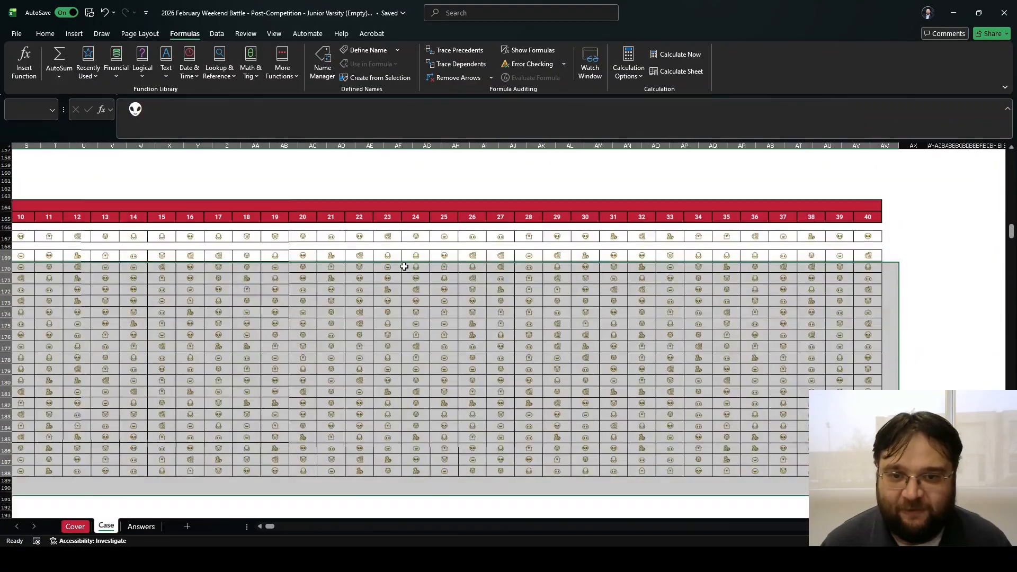
key("Up")
key("Up")
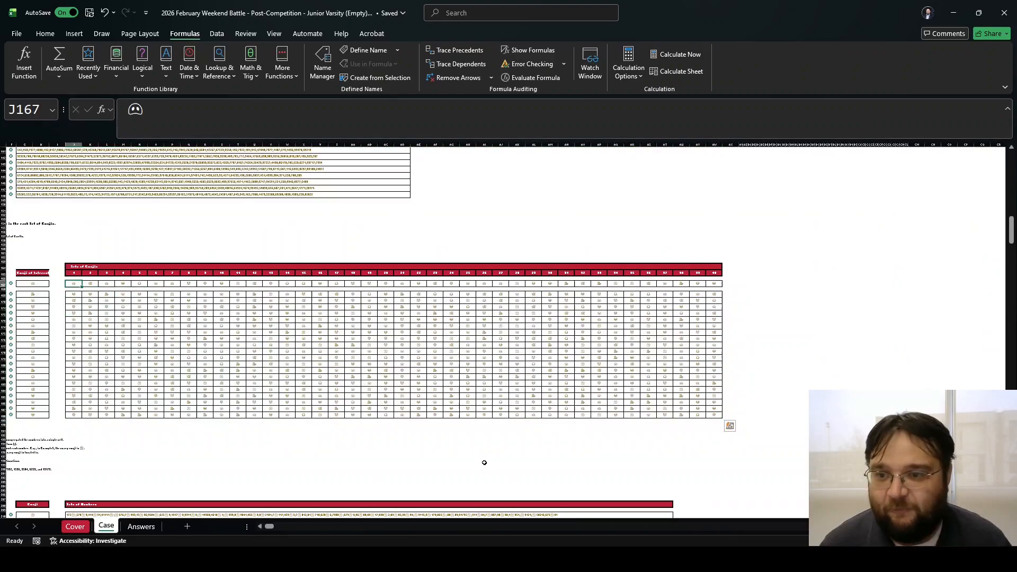
key("ctrl+shift+Right")
key("ctrl+shift+Right")
key("Left")
key("Left")
key("Down")
key("ctrl+space")
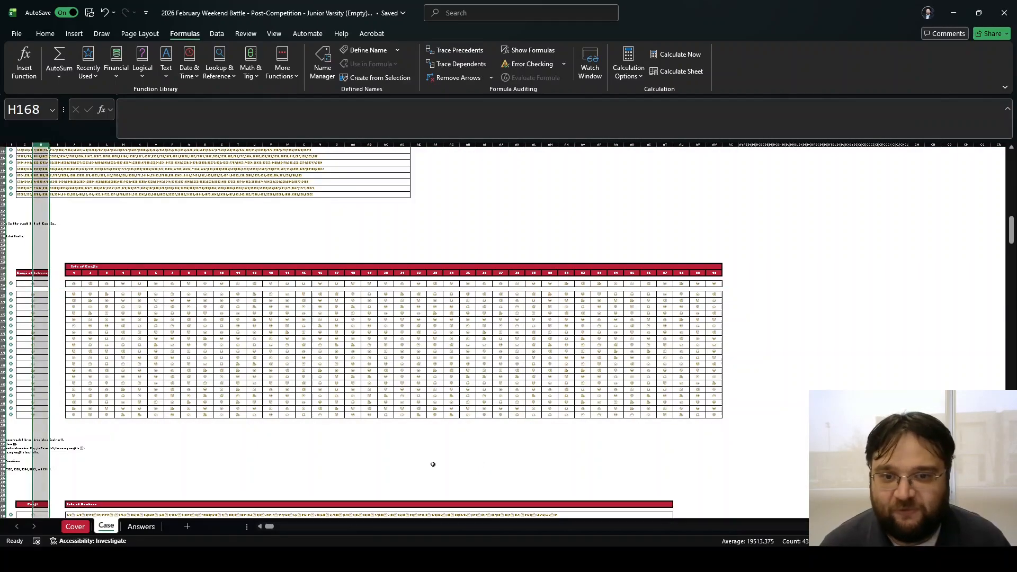
Delete the narrow columns beyond the Level 4 emoji table, starting at column AX, and select the blank cell AZ169.
scroll(431, 463, "up", 3)
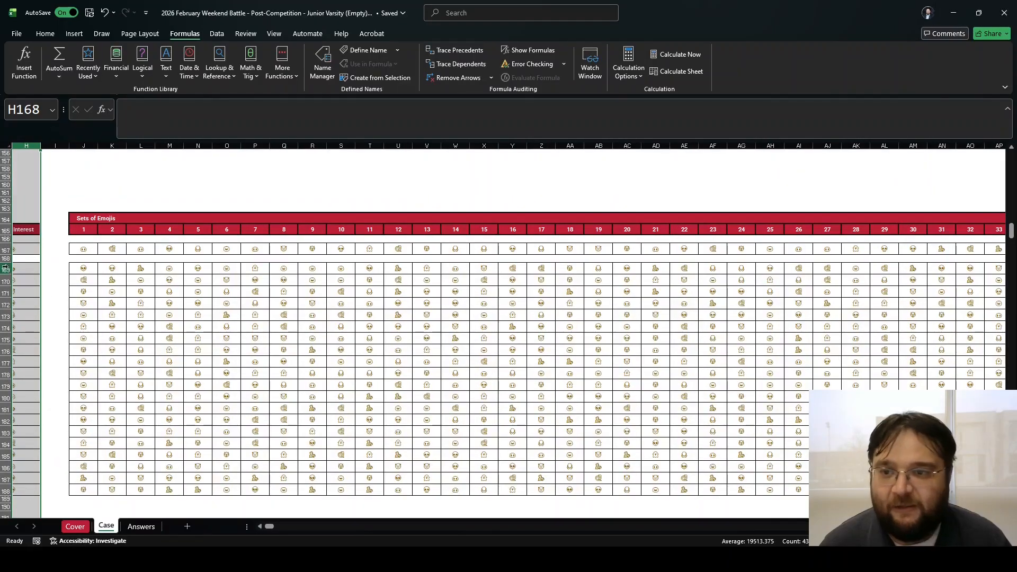
left_click(83, 266)
key("ctrl+Right")
key("Right")
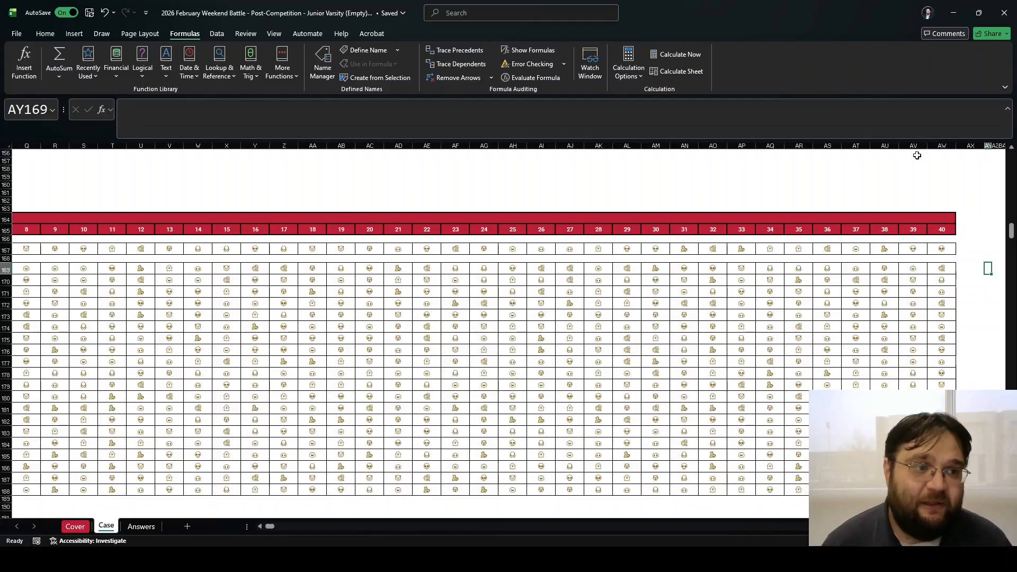
left_click(970, 148)
mouse_move(970, 148)
left_mouse_down()
mouse_move(987, 148)
mouse_move(962, 150)
left_mouse_up()
right_click(962, 151)
key("d")
left_click(408, 265)
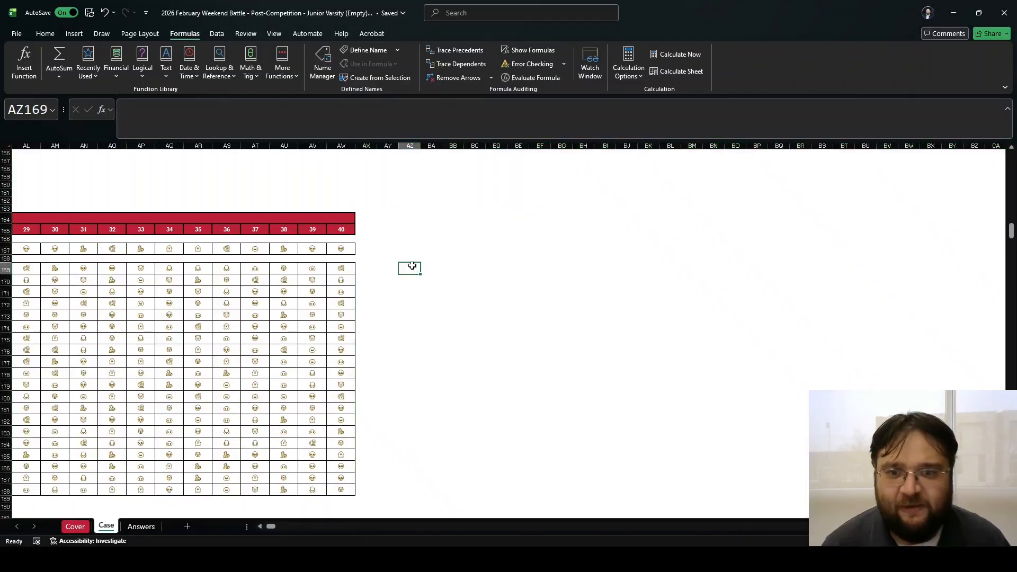
Start a GROUPBY formula in AY169 with TOCOL(J169:AW188), the full Level 4 emoji sets without the example row, as the row fields.
key("Left")
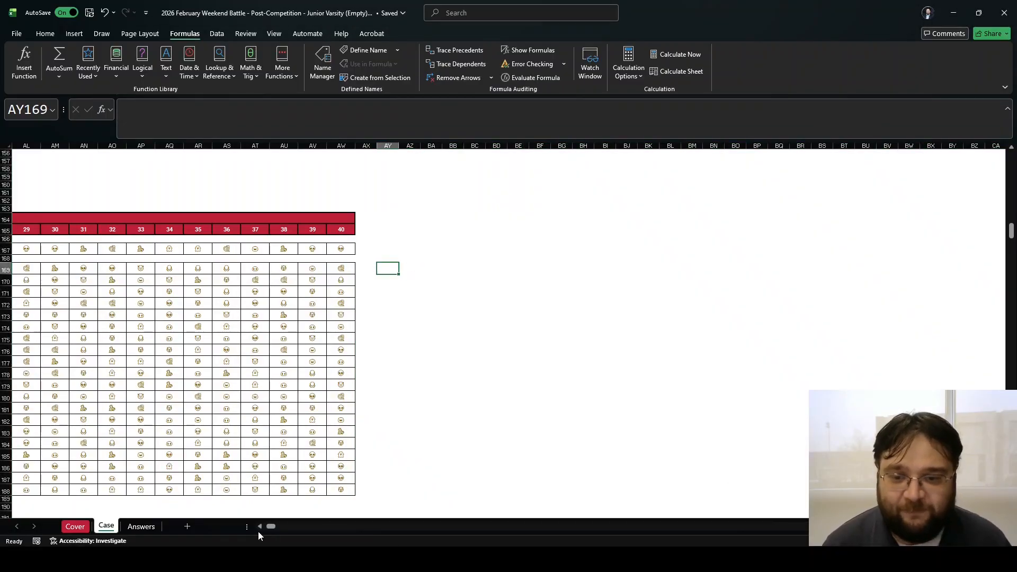
left_click_drag(260, 527, 261, 527)
scroll(266, 543, "down", 2)
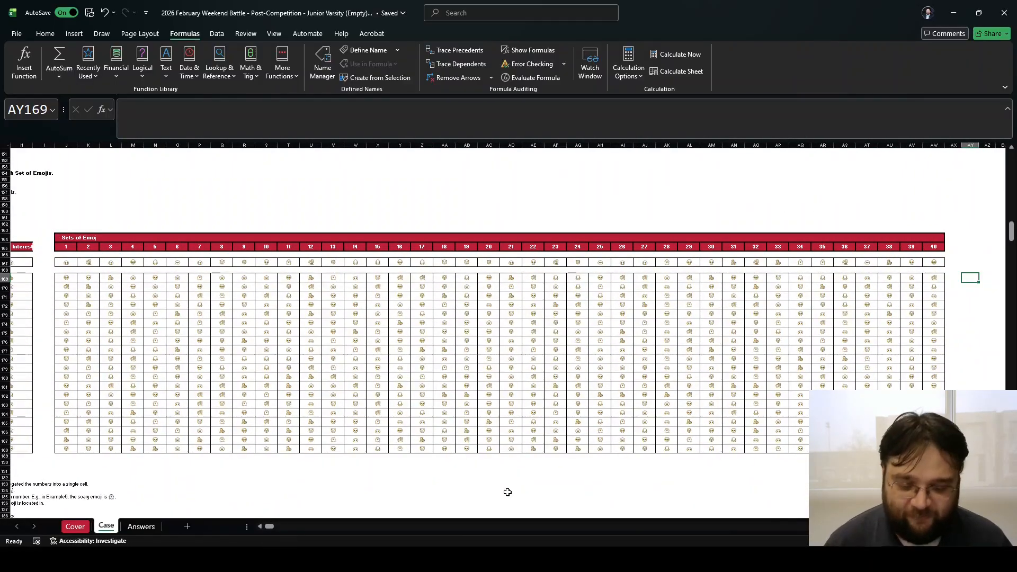
type("=groupby(")
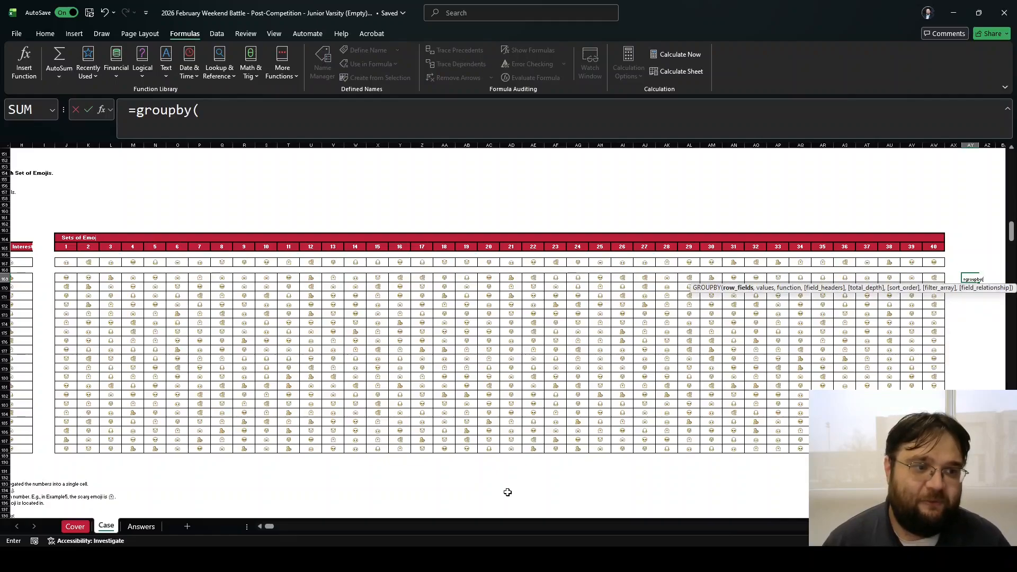
scroll(743, 402, "right", 2)
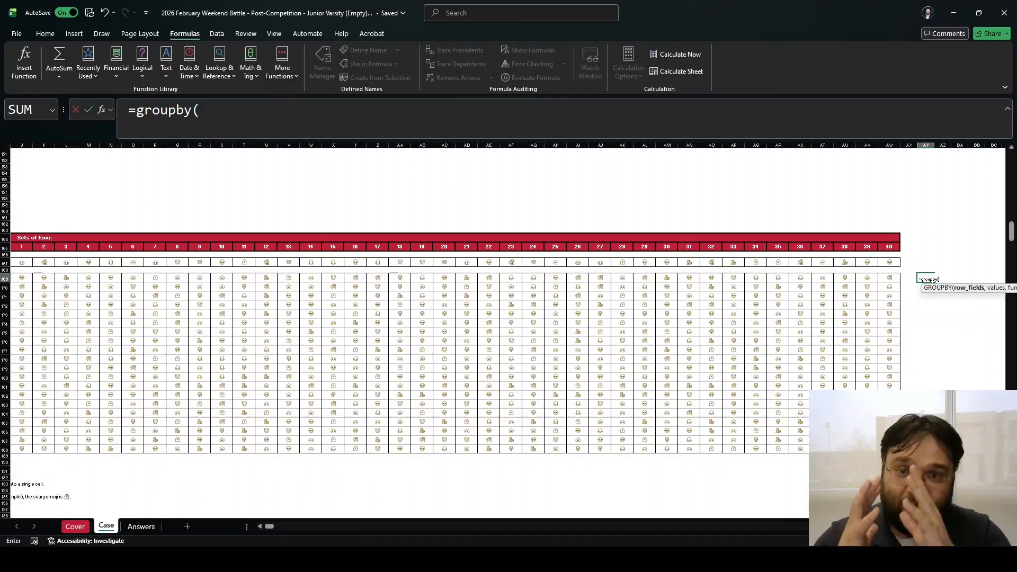
type("tocol(")
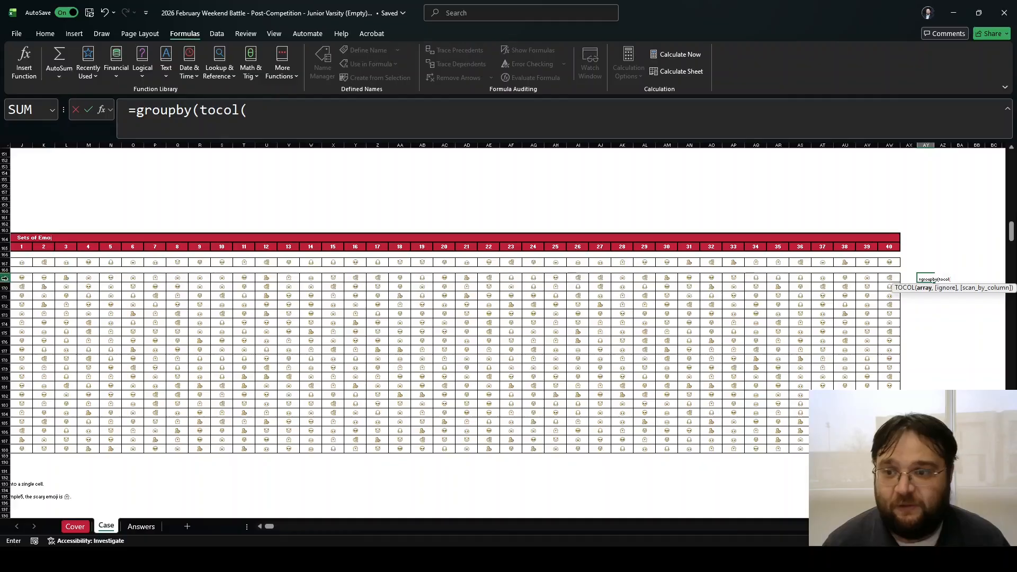
left_click_drag(21, 277, 890, 449)
type(")")
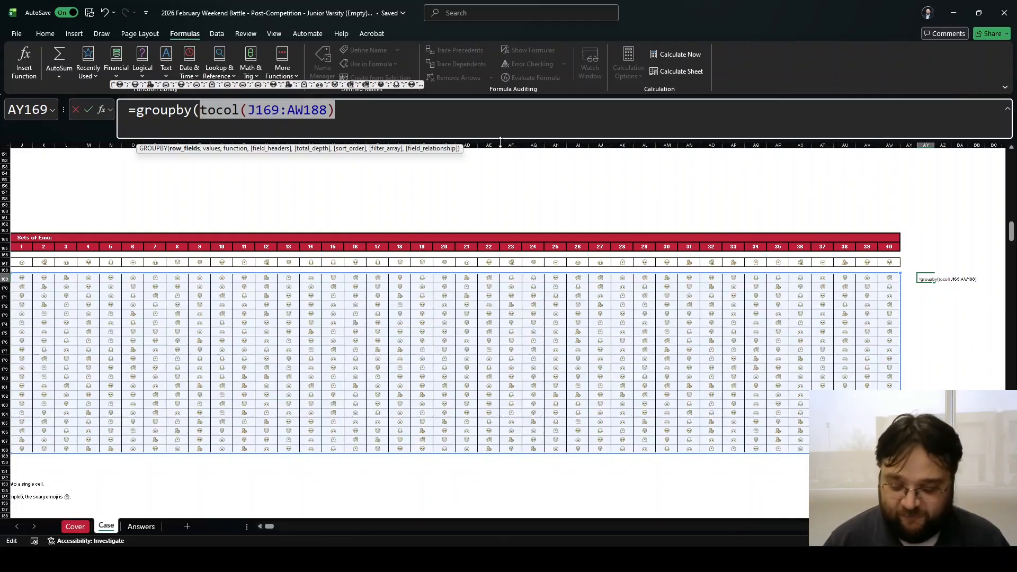
Add TOCOL(J169:AW188) as the GROUPBY values and COUNTA as its function.
type(",")
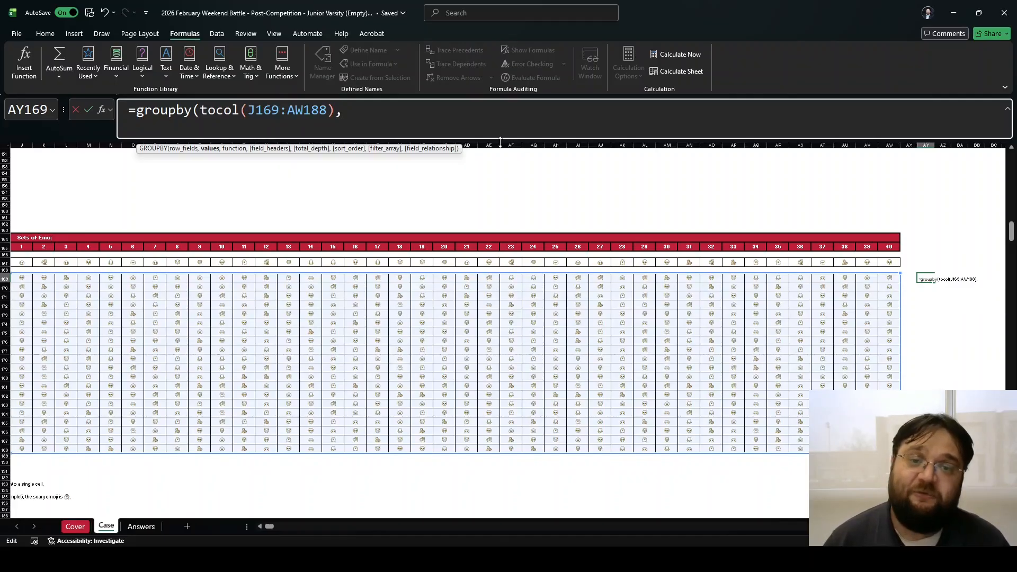
key("ctrl+v")
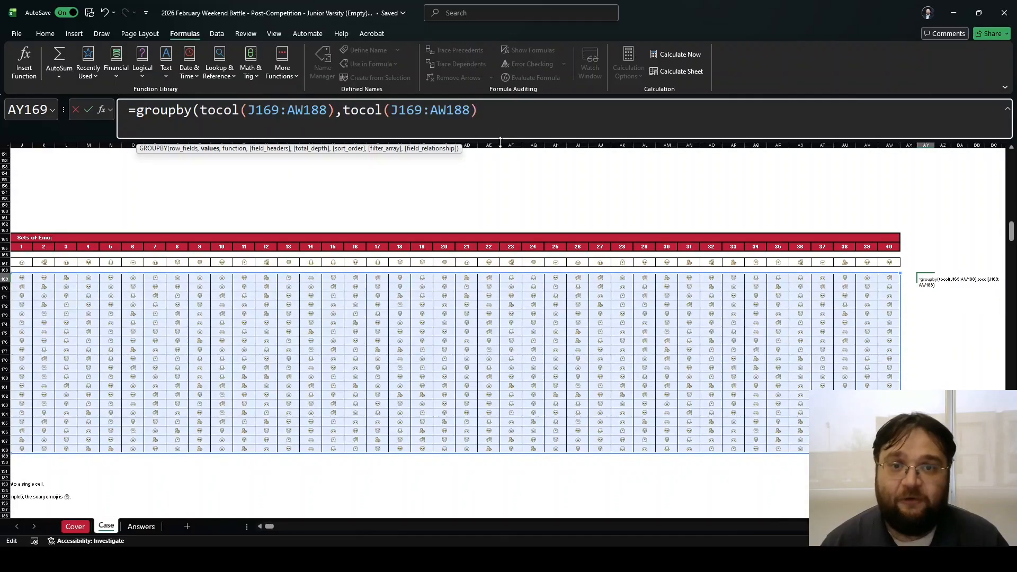
type(",")
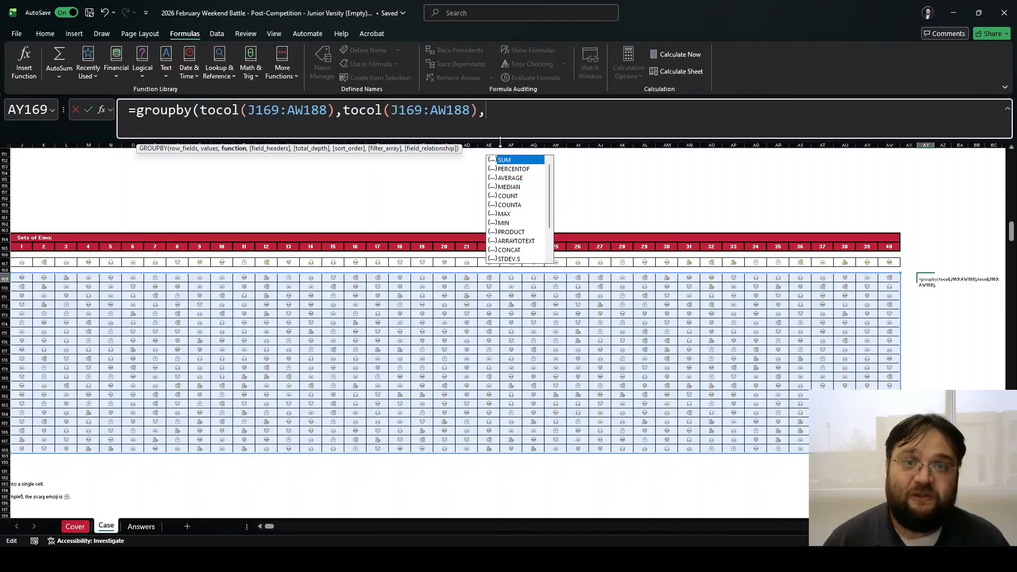
key("Down")
key("Down")
key("Down")
key("Down")
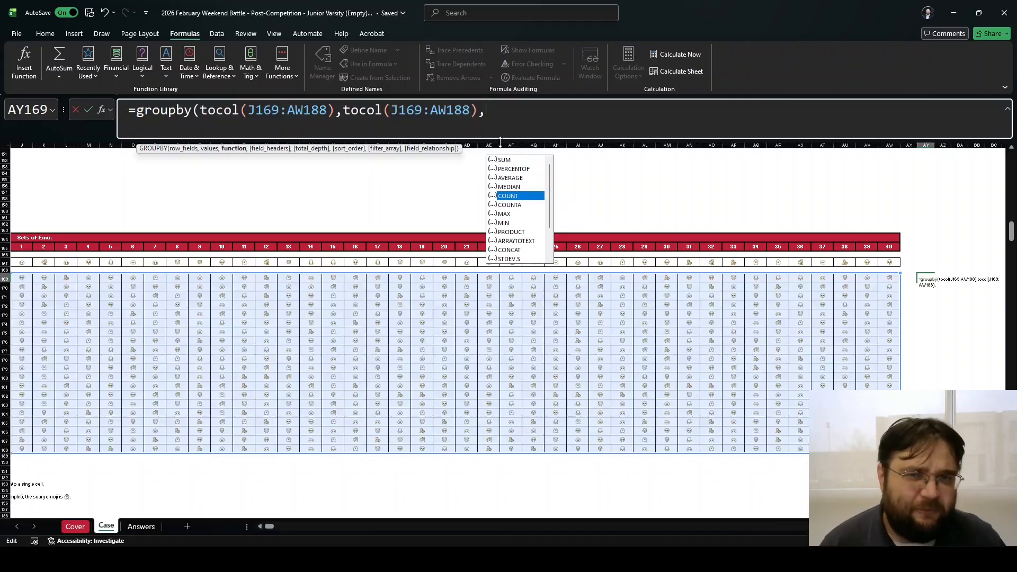
key("Down")
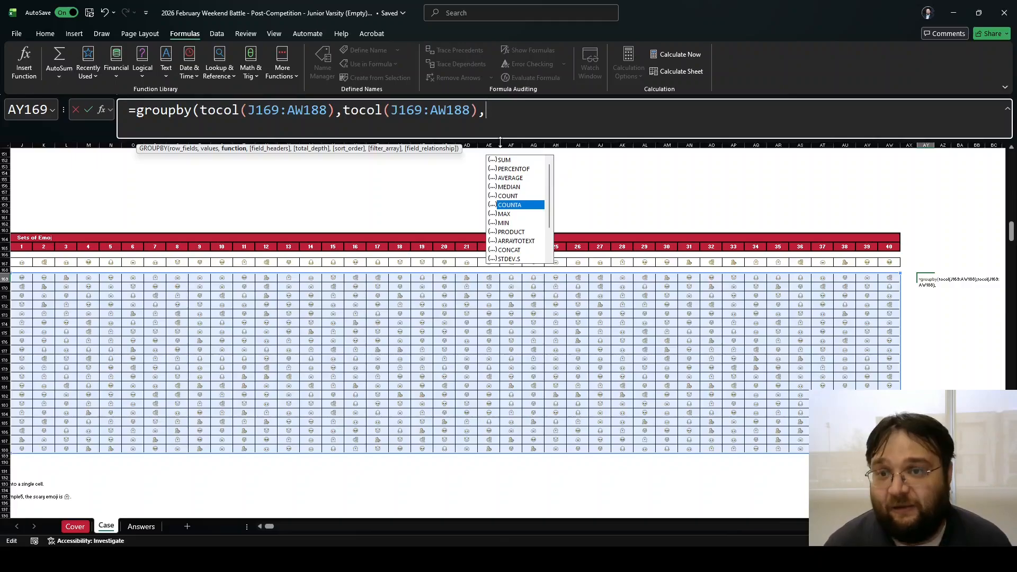
key("Tab")
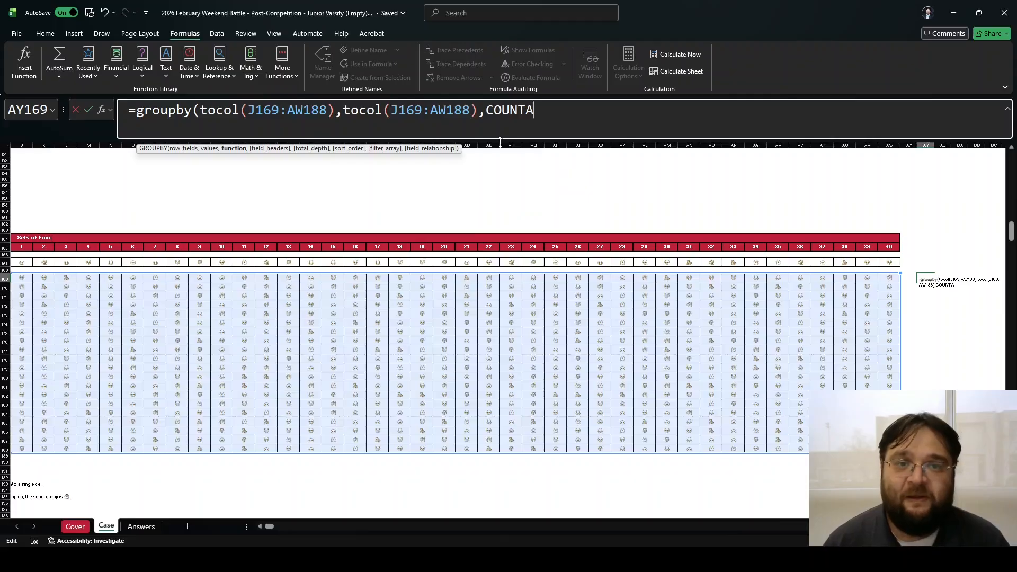
Set the GROUPBY sort order to -2, leaving field headers and total depth blank, and complete the AY169 formula.
type(",,,-2")
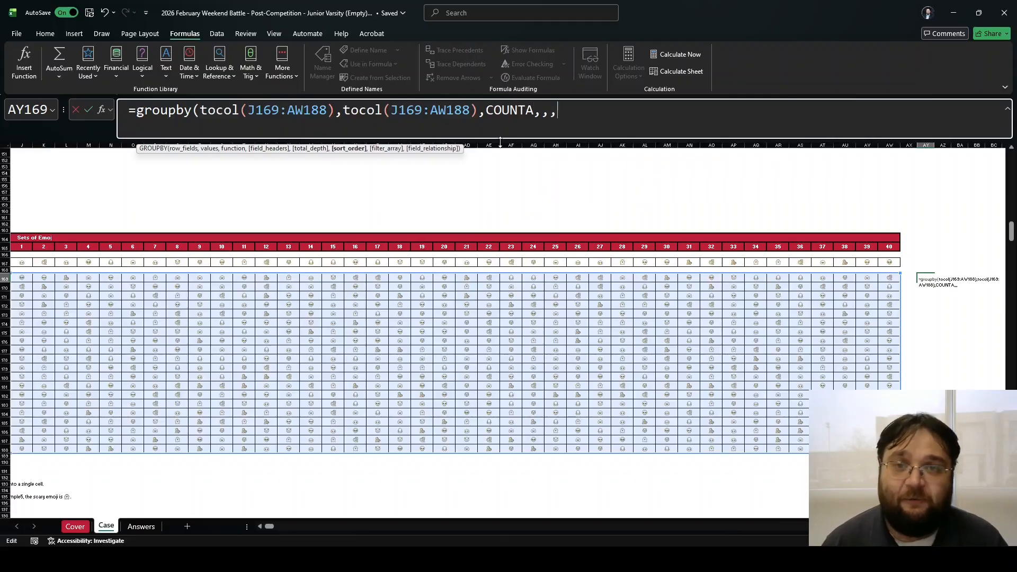
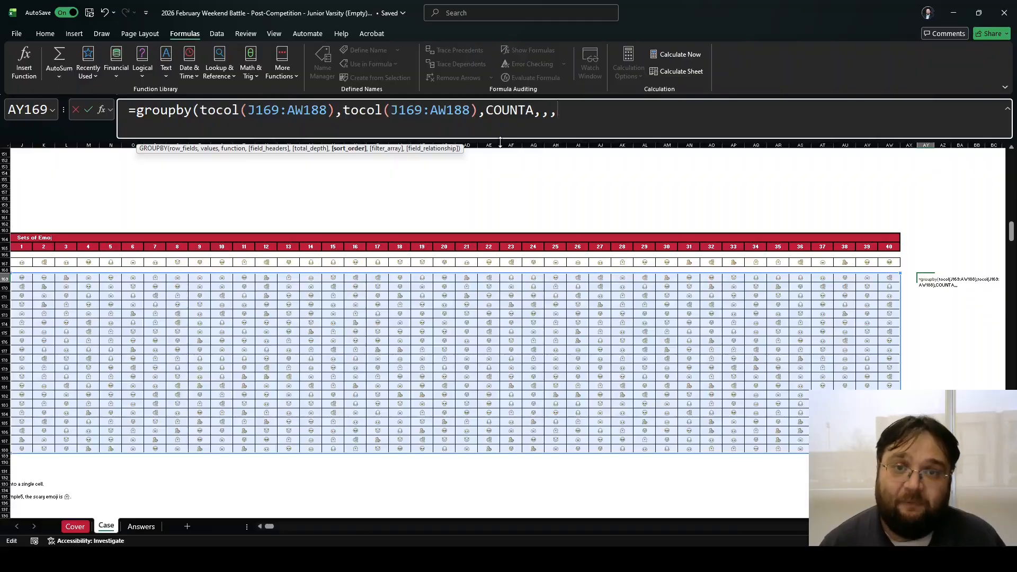
type("2")
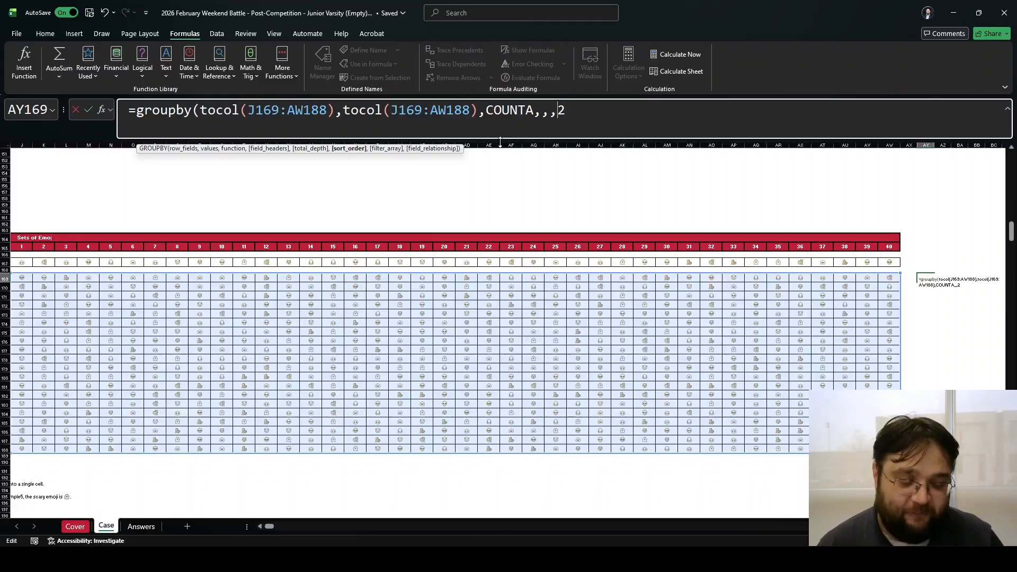
key("BackSpace")
type("-2")
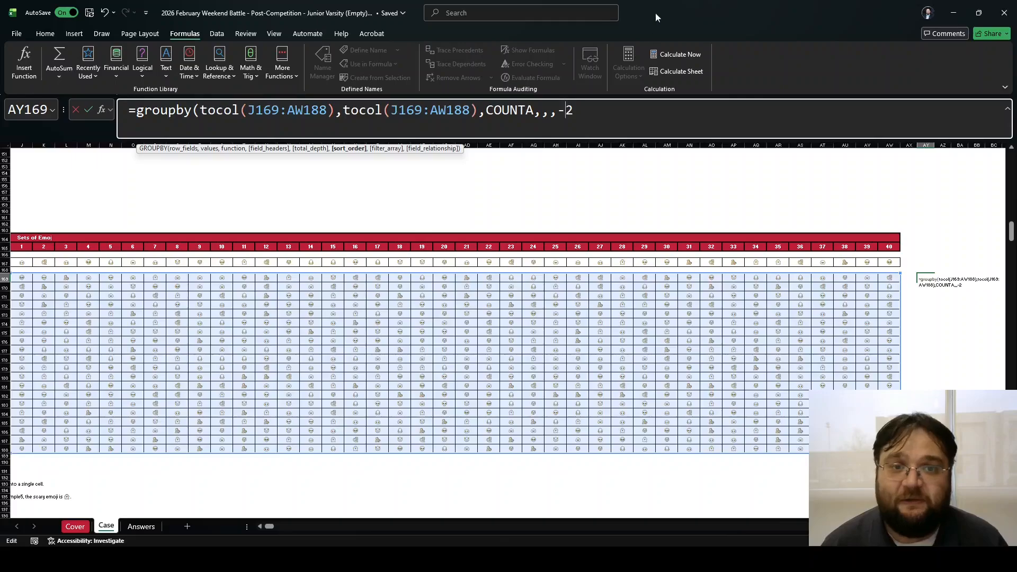
type(")")
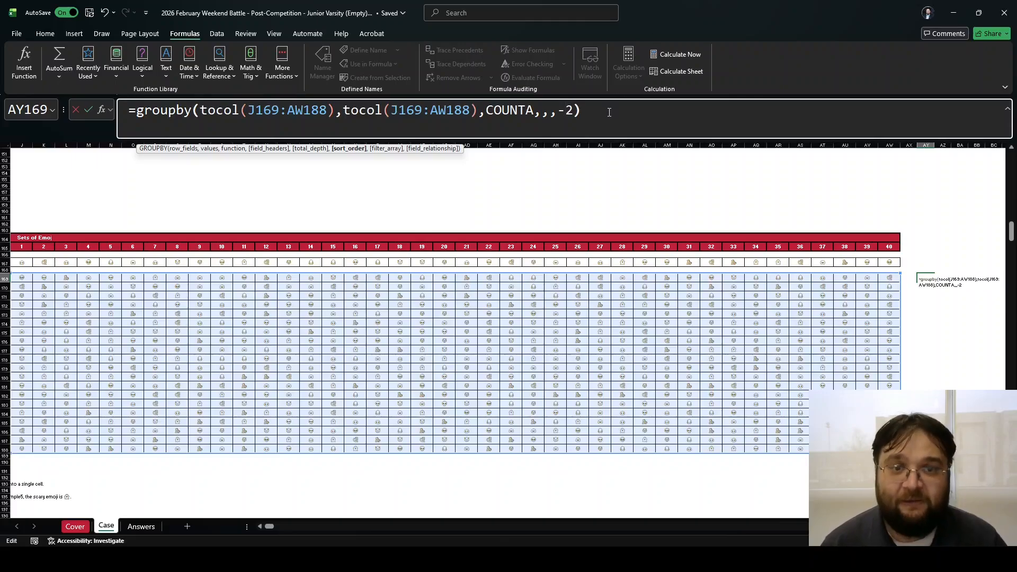
key("Return")
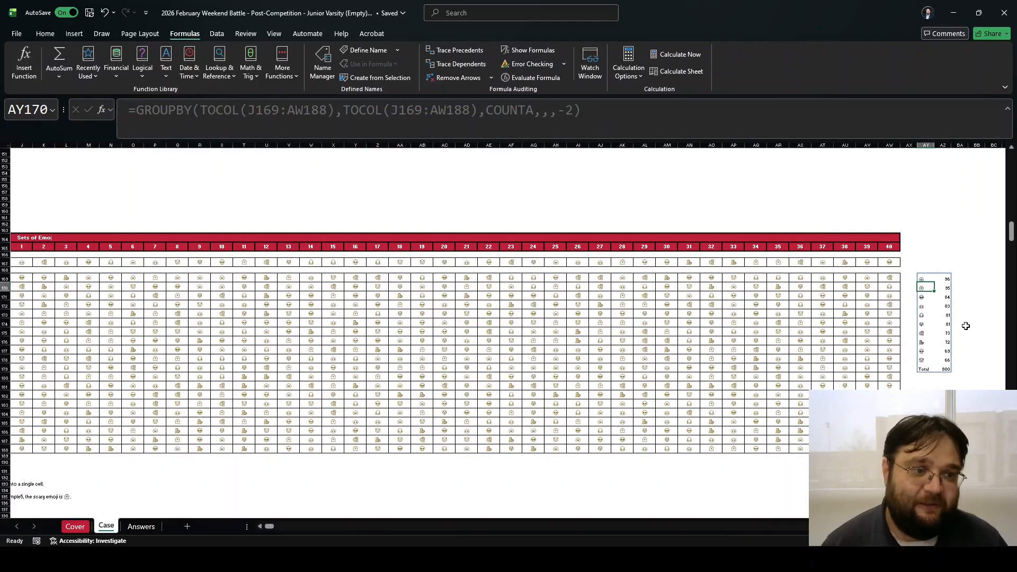
Examine the grouped emoji counts beside the Level 4 table and the -2 sort order argument in the AY169 formula.
scroll(974, 320, "up", 5, "ctrl")
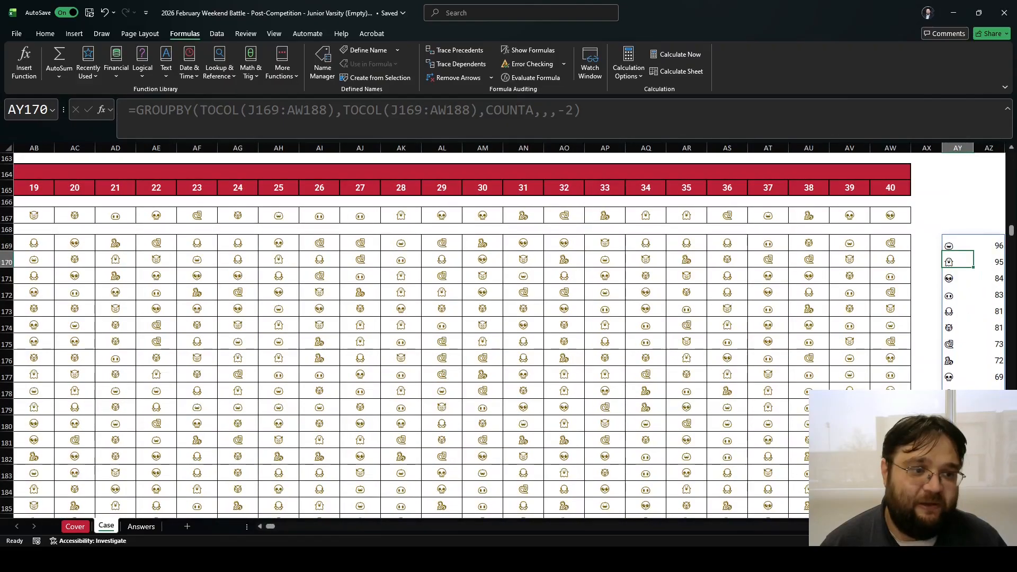
scroll(809, 312, "right", 5)
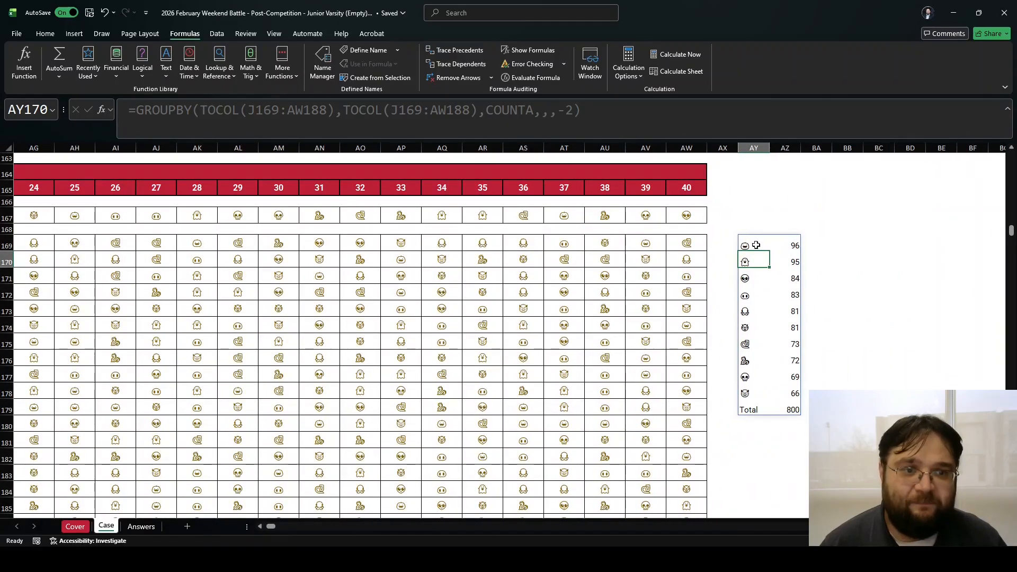
left_click(756, 245)
left_click_drag(557, 109, 575, 110)
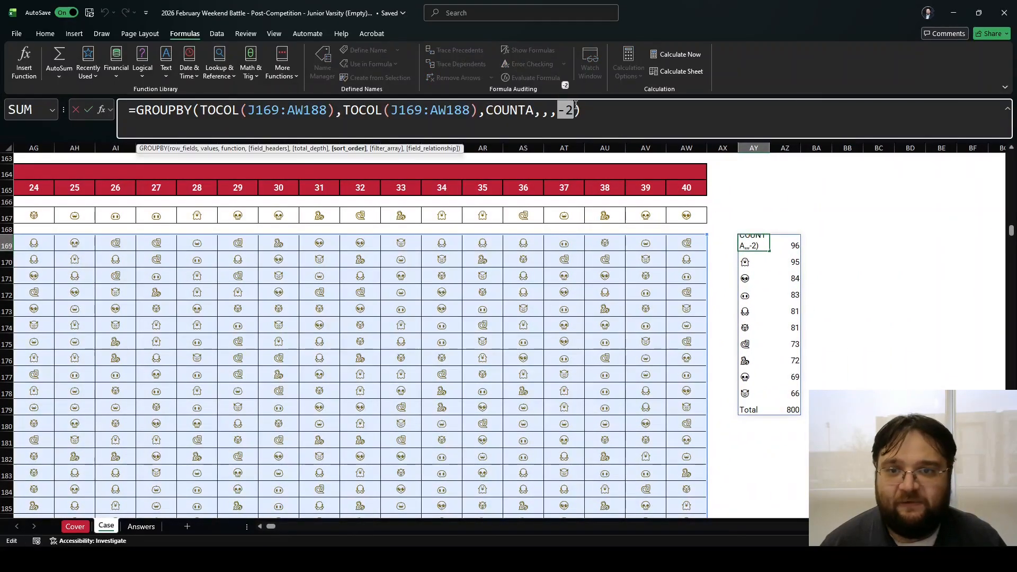
left_click(576, 105)
key("Return")
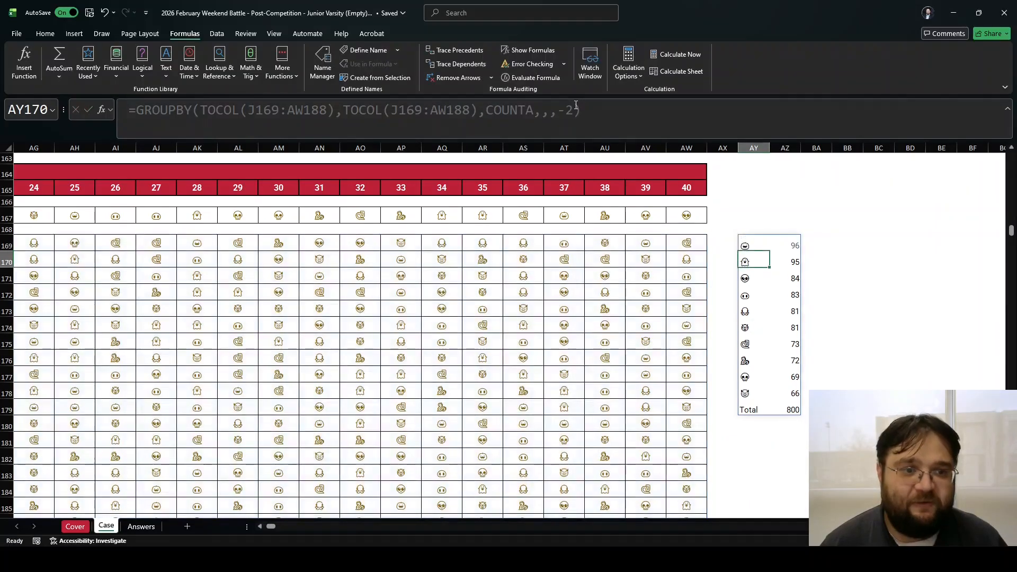
key("Up")
key("Right")
key("Left")
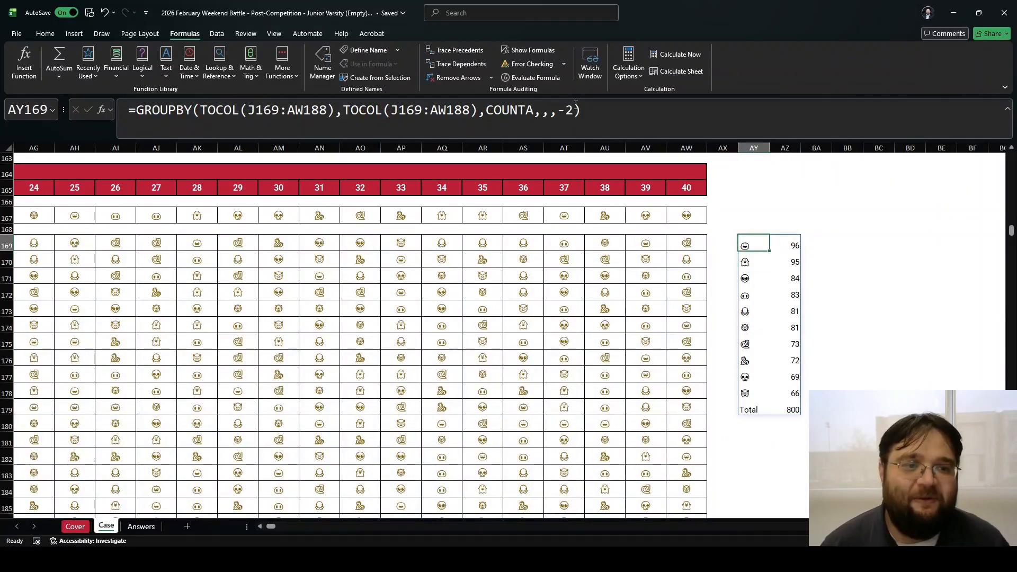
Enter the highest emoji count from AZ169, 96, as the Bonus 3 answer in E26.
left_click(789, 245)
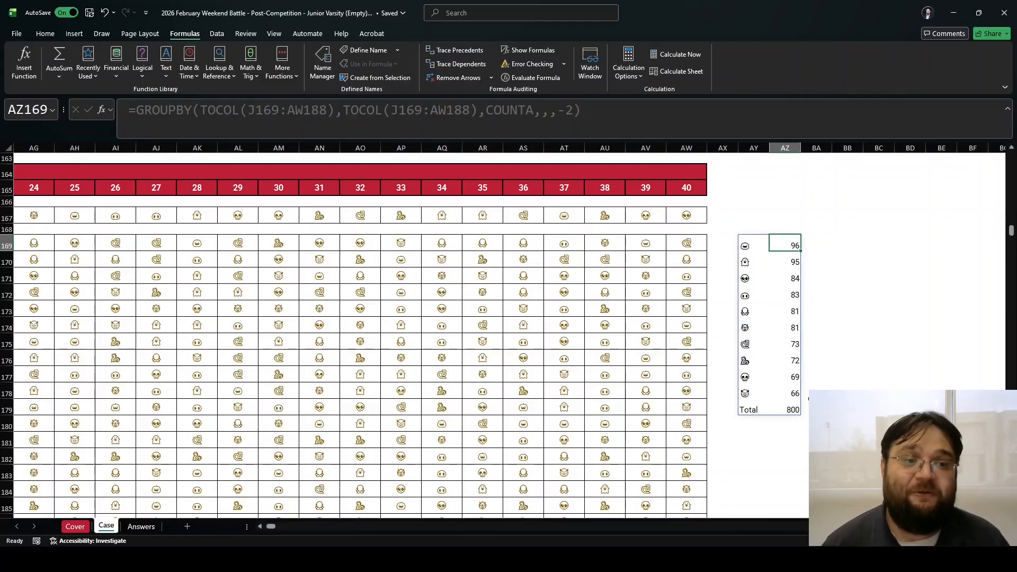
key("ctrl+c")
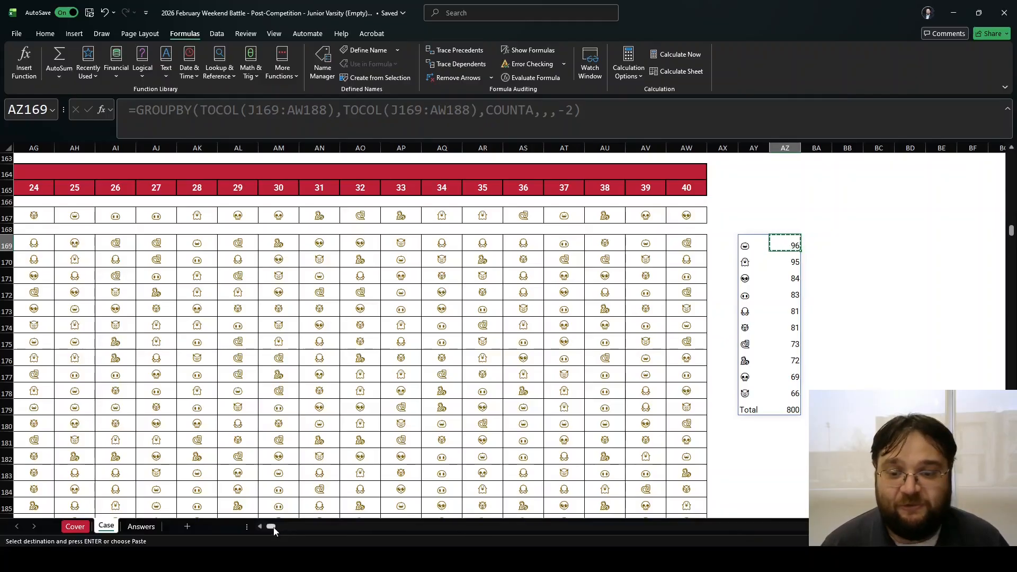
left_click_drag(271, 526, 267, 526)
left_click(21, 260)
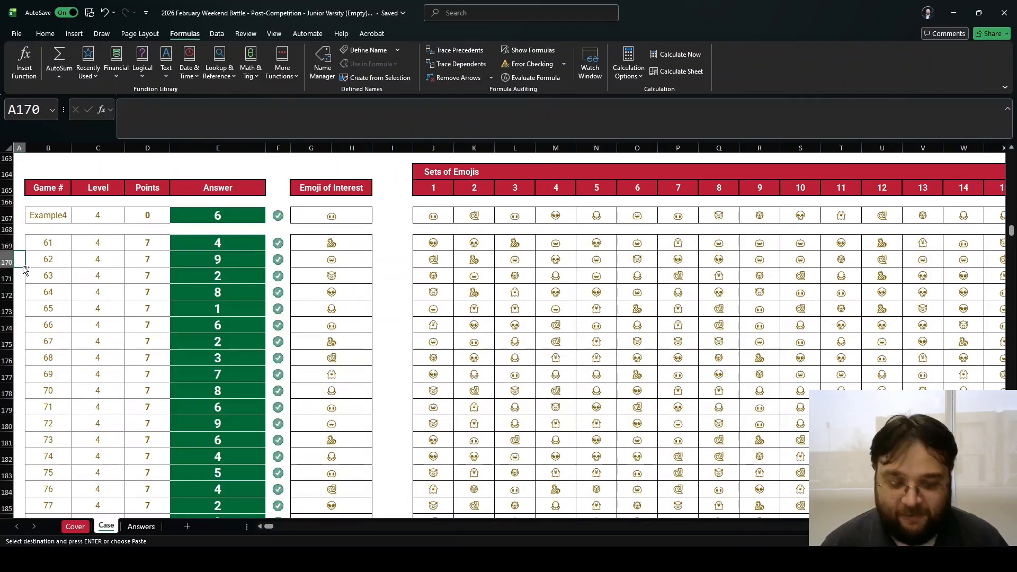
key("ctrl+Home")
scroll(23, 268, "down", 4)
left_click(219, 368)
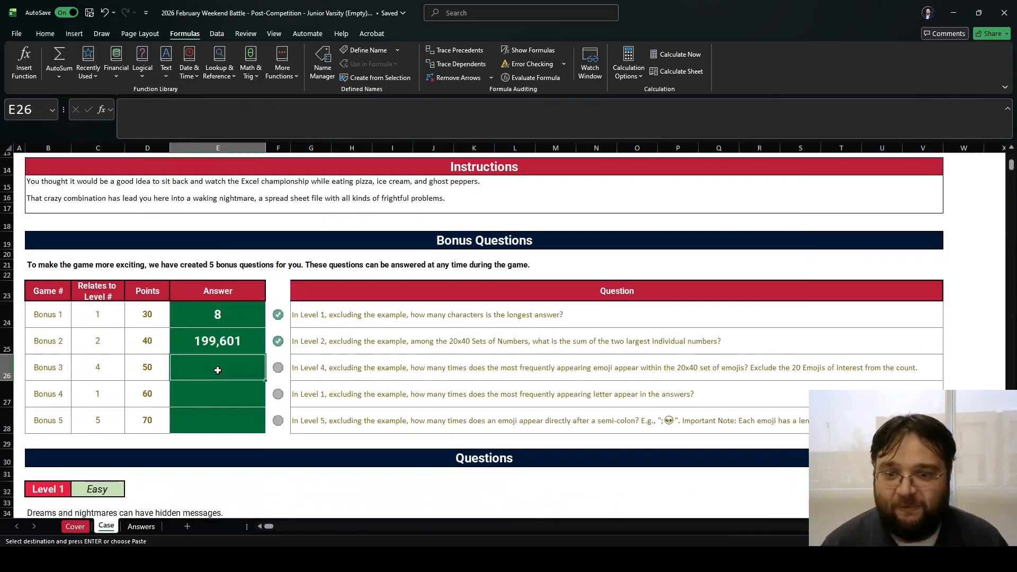
type("96")
key("Return")
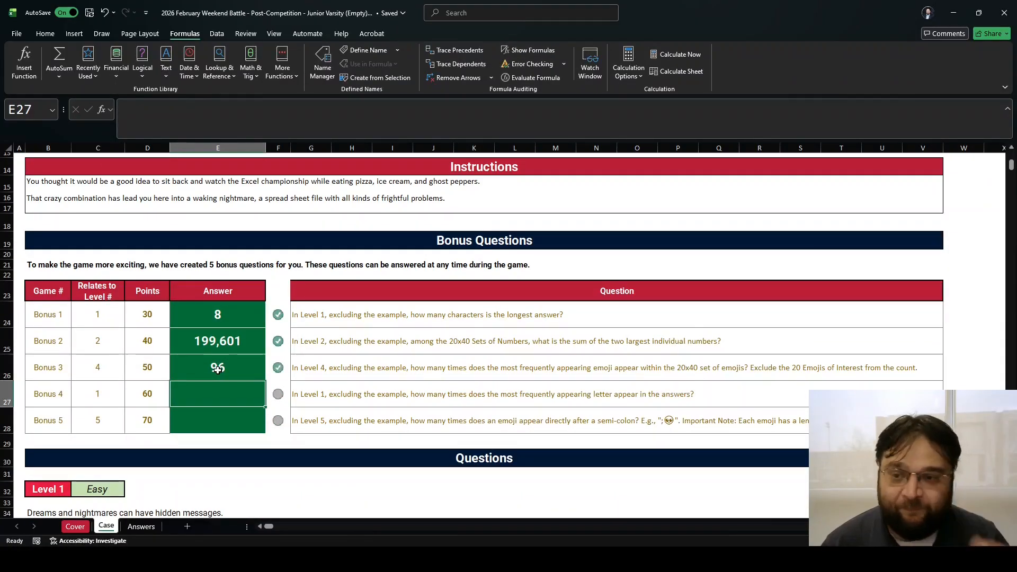
Read the Bonus 4 question in G27 and look over the Level 1 answers it refers to.
left_click(312, 393)
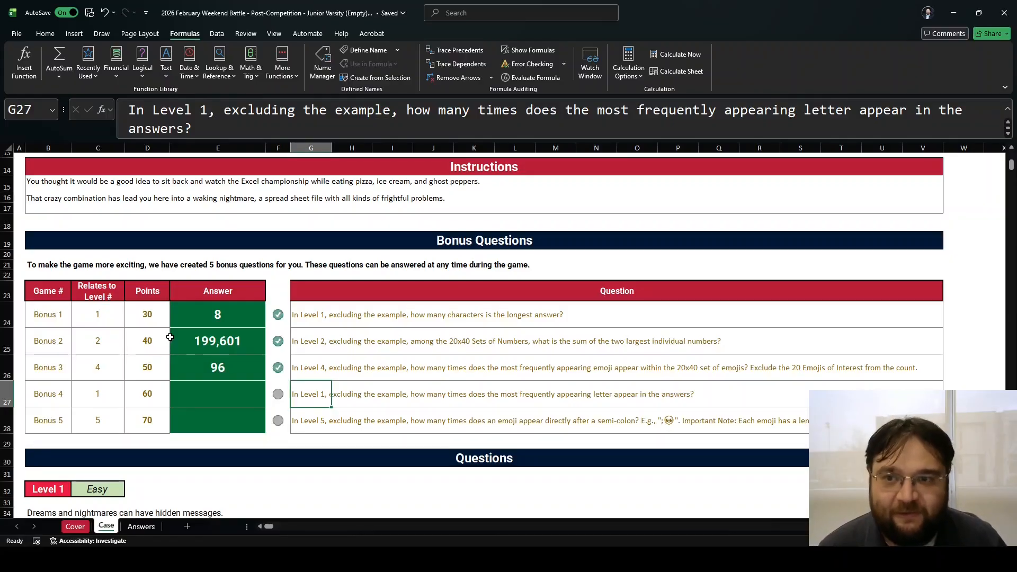
scroll(169, 337, "down", 7)
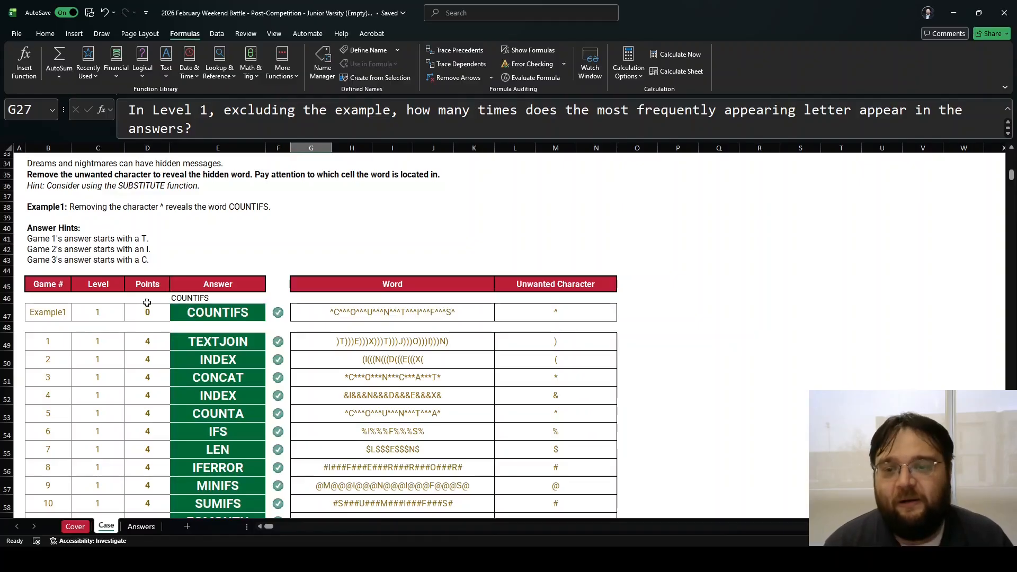
scroll(172, 318, "down", 4)
scroll(284, 318, "up", 2)
Split the first Level 1 answer into single letters across row 49 by entering =MID(E49,SEQUENCE(,LEN(E49)),1) in P49.
left_click(687, 244)
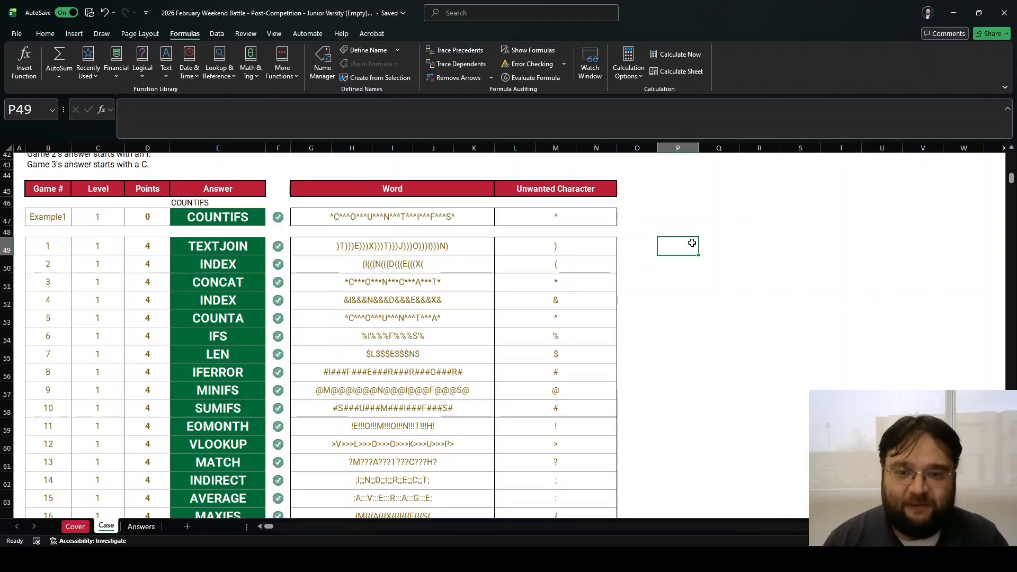
type("=mid(")
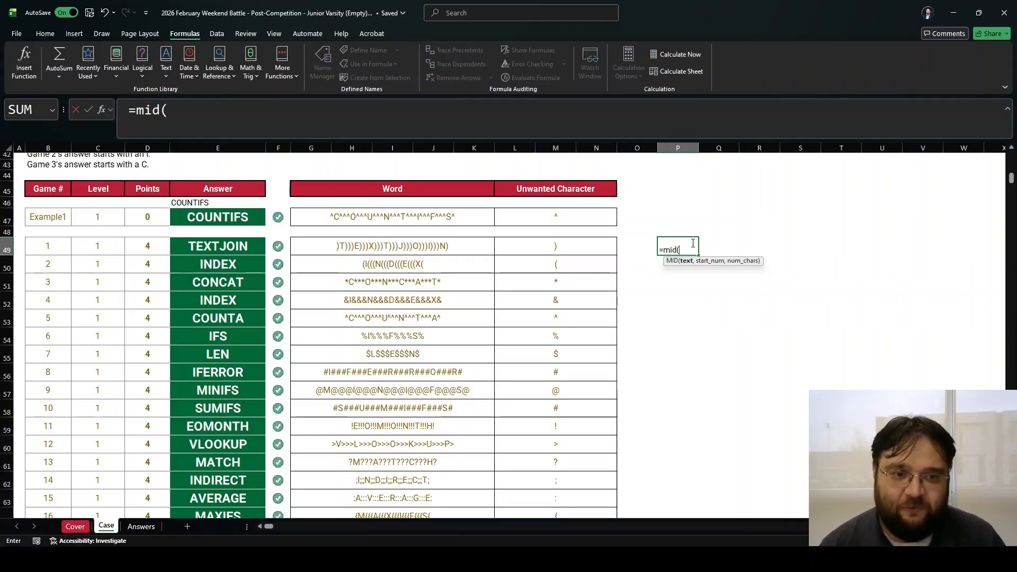
left_click(200, 249)
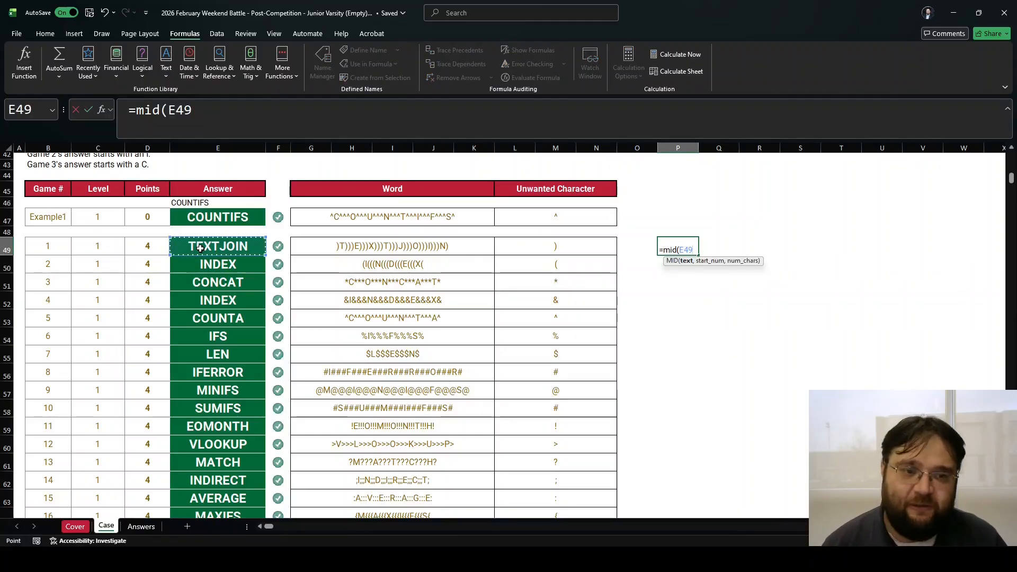
type(",")
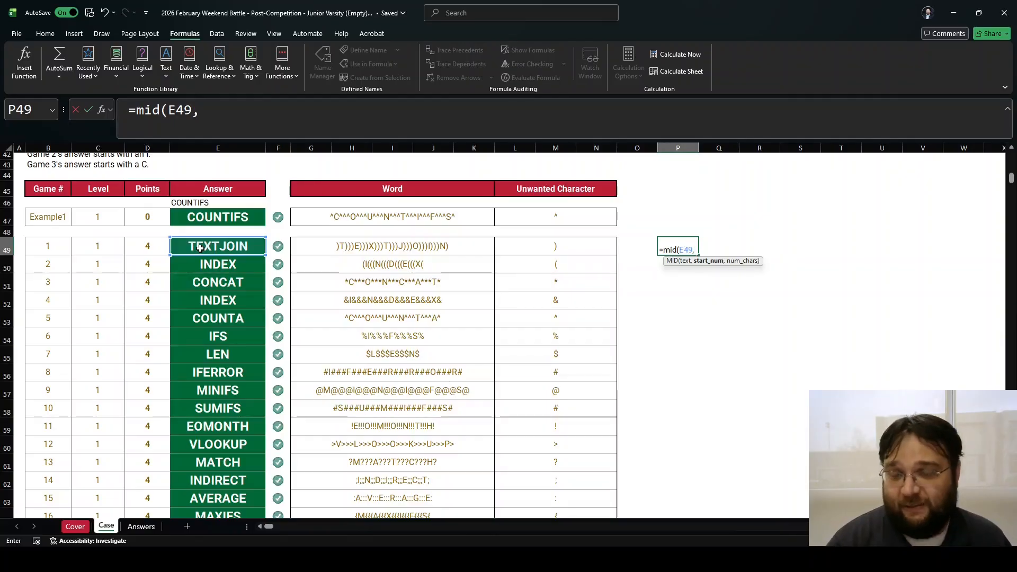
type("sew")
key("BackSpace")
type("q")
key("Tab")
type(",len")
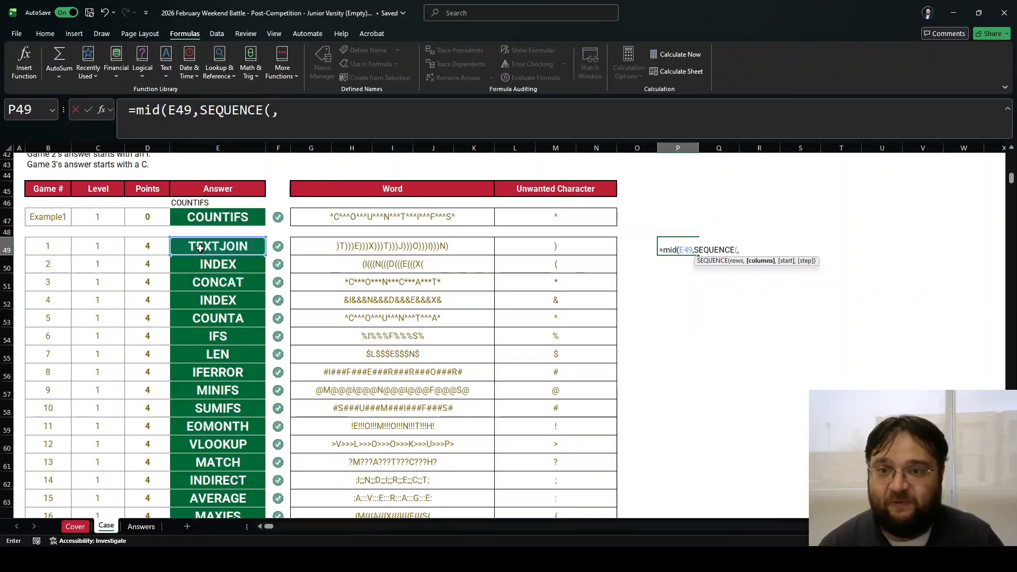
type("(")
left_click(201, 249)
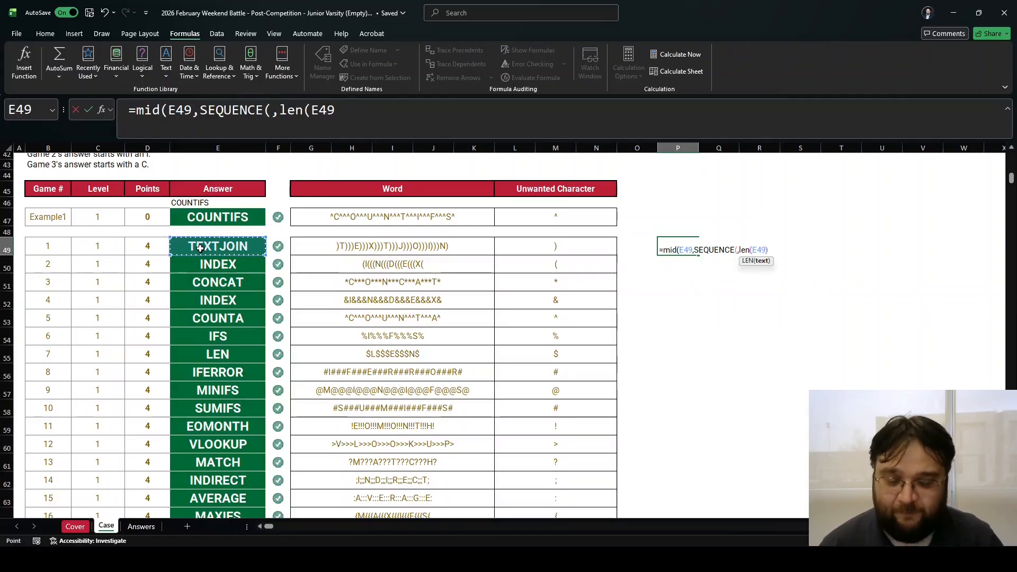
type(")),1)")
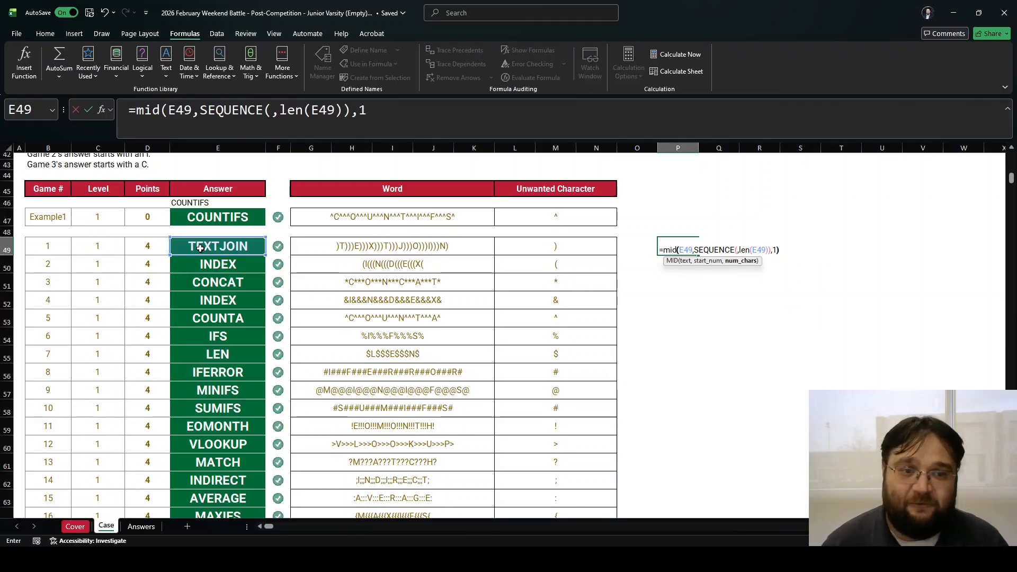
key("Return")
key("Up")
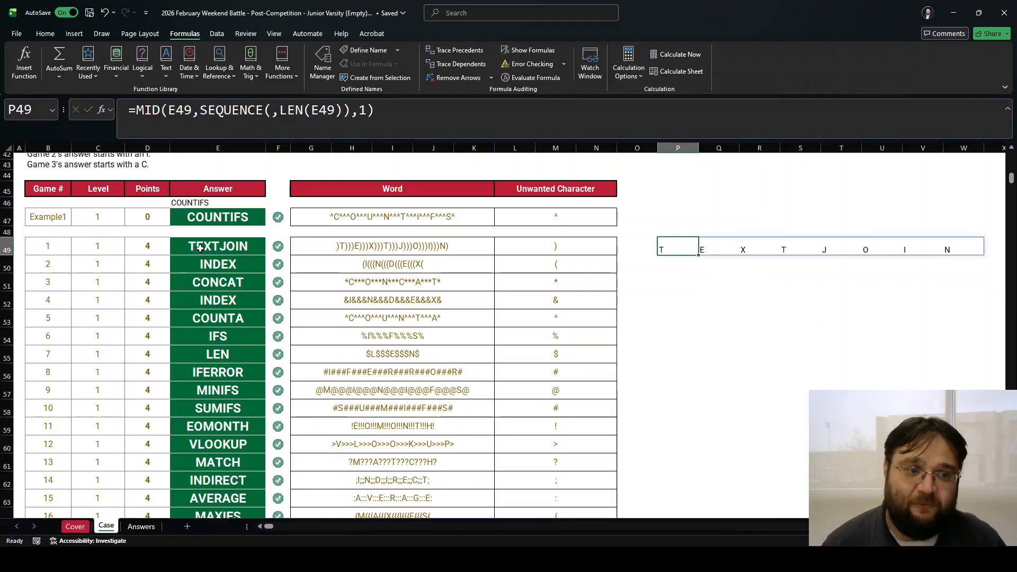
Copy the P49 letter-splitting formula down through P68 for all 20 Level 1 answers.
key("ctrl+c")
scroll(676, 381, "down", 3)
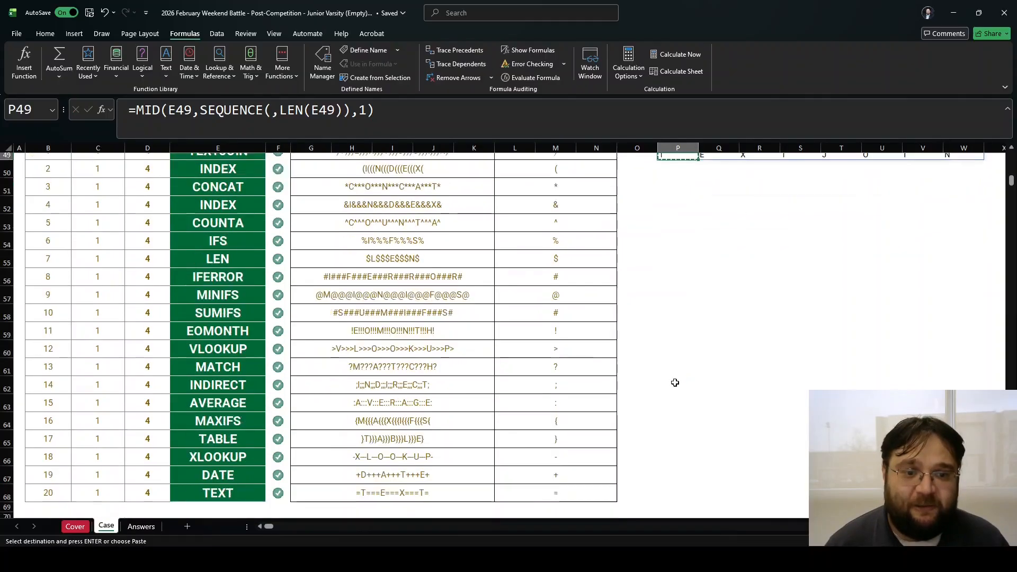
left_click(669, 434, "shift")
key("ctrl+v")
scroll(665, 432, "up", 5)
scroll(666, 424, "down", 1)
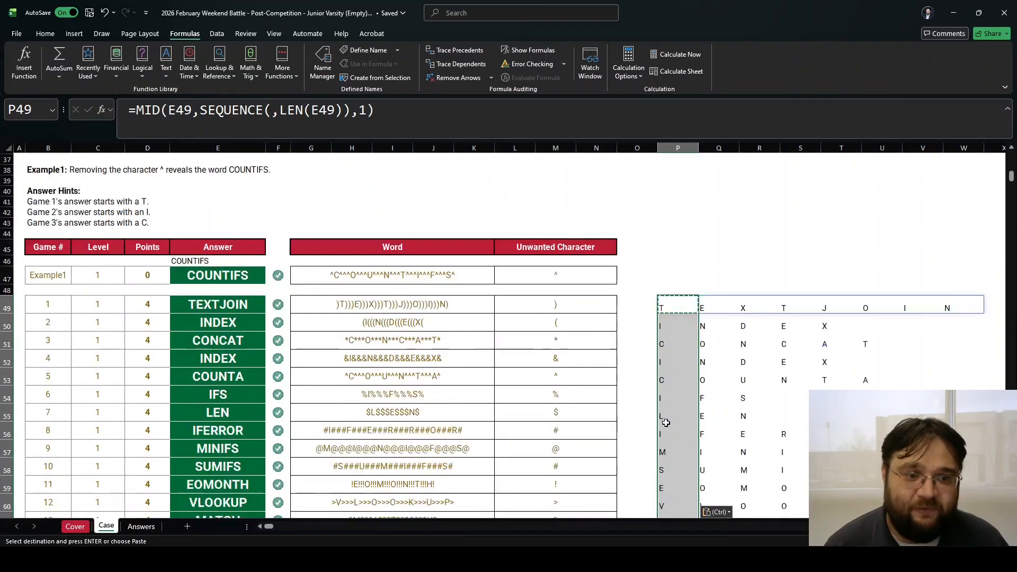
scroll(666, 421, "down", 1, "ctrl")
scroll(666, 422, "down", 1)
scroll(664, 421, "up", 1)
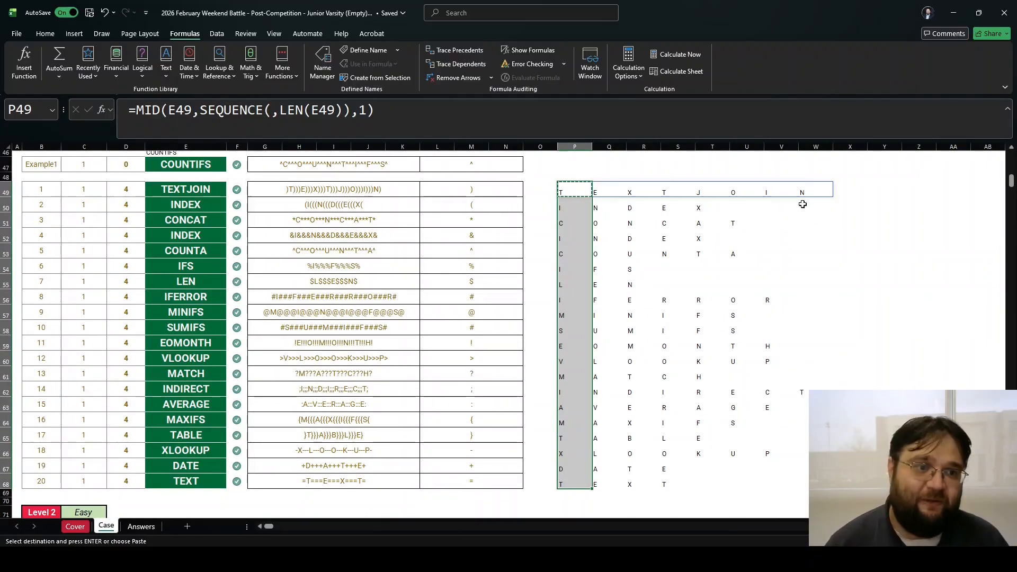
left_click_drag(807, 191, 816, 481)
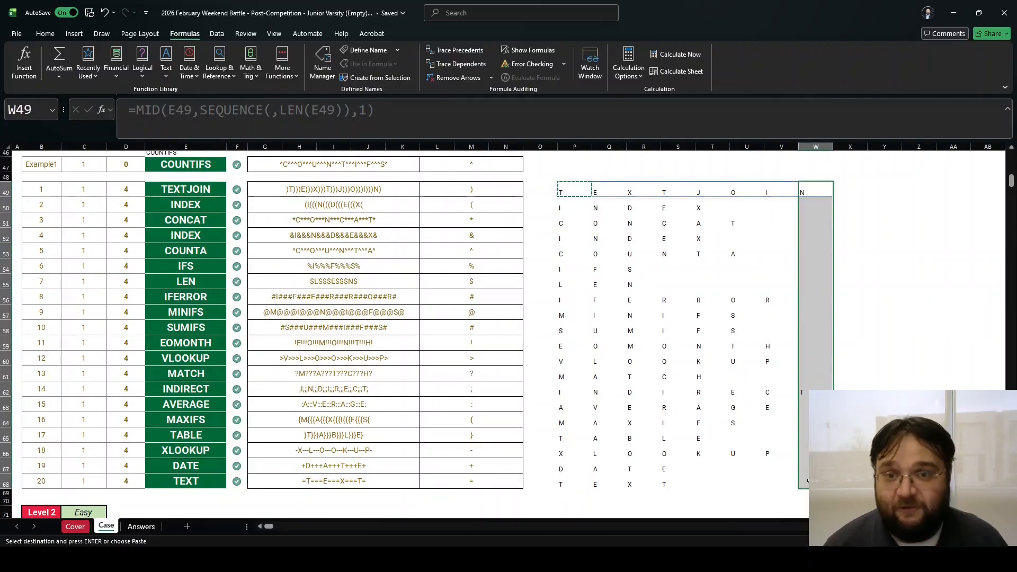
Count the letters in Y49 with GROUPBY, using TOCOL(P49:W68) as row fields and values, COUNTA as function and -2 as sort order.
left_click(885, 192)
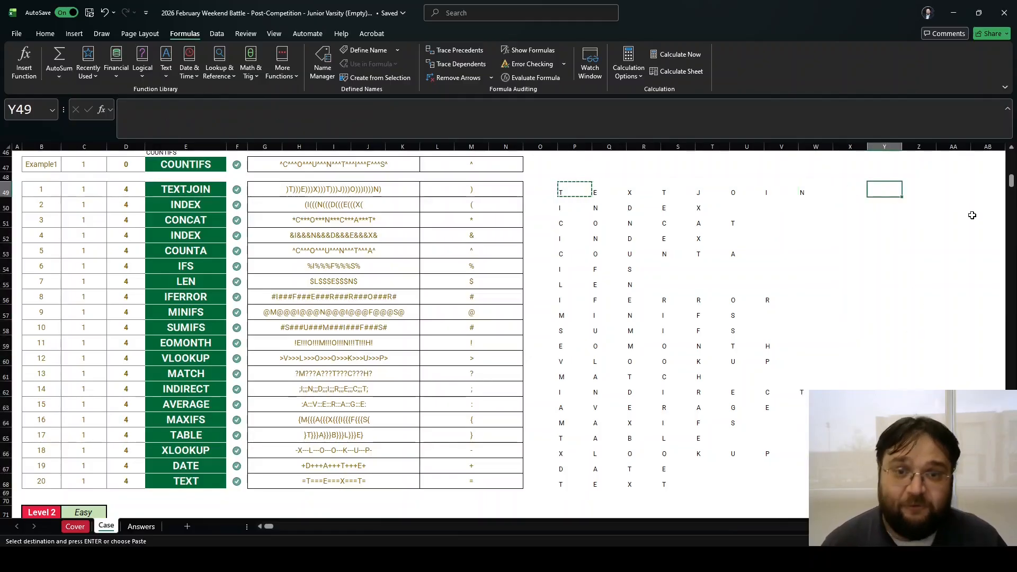
type("=")
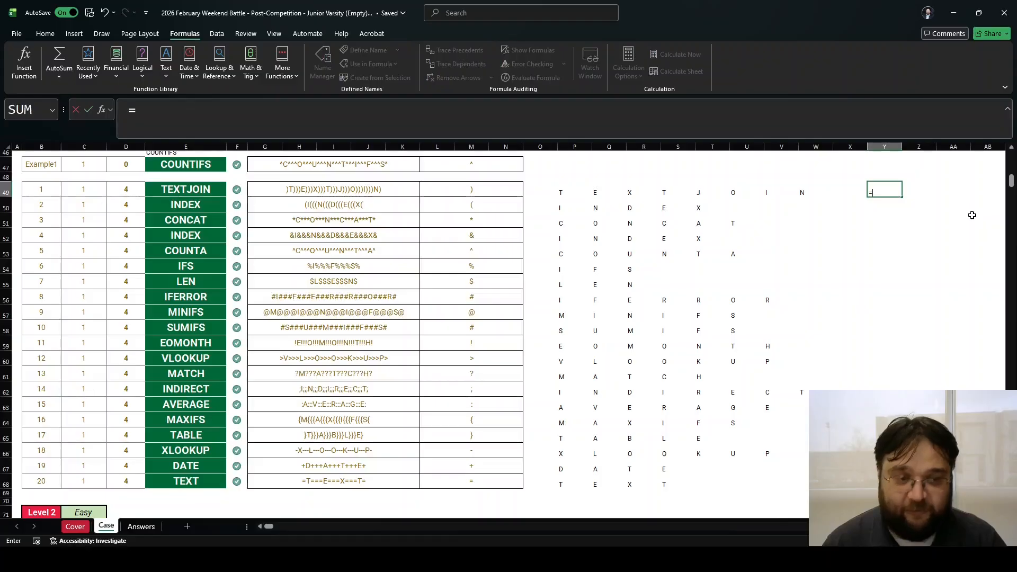
type("groupby(tocol(")
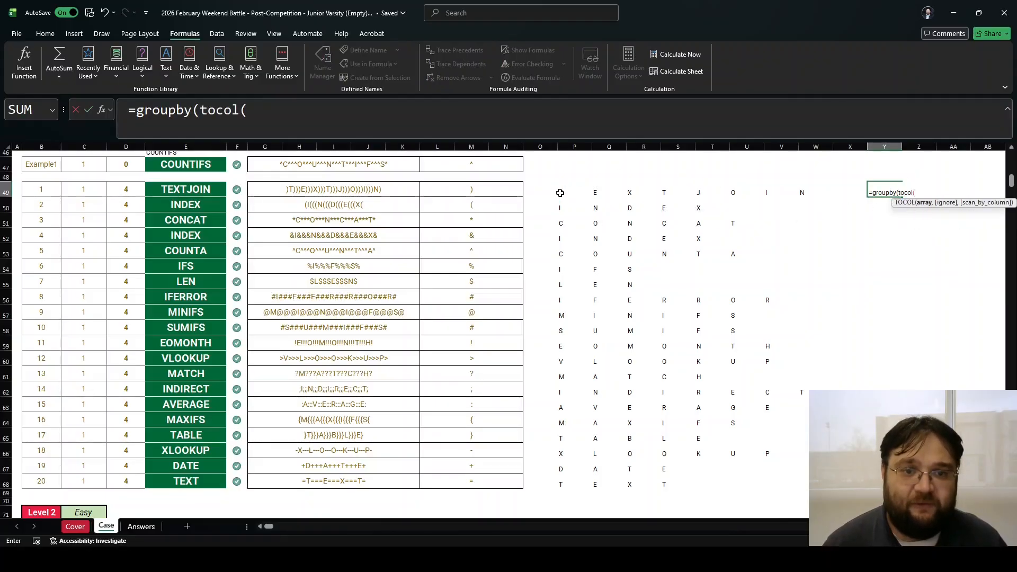
left_click_drag(560, 192, 812, 482)
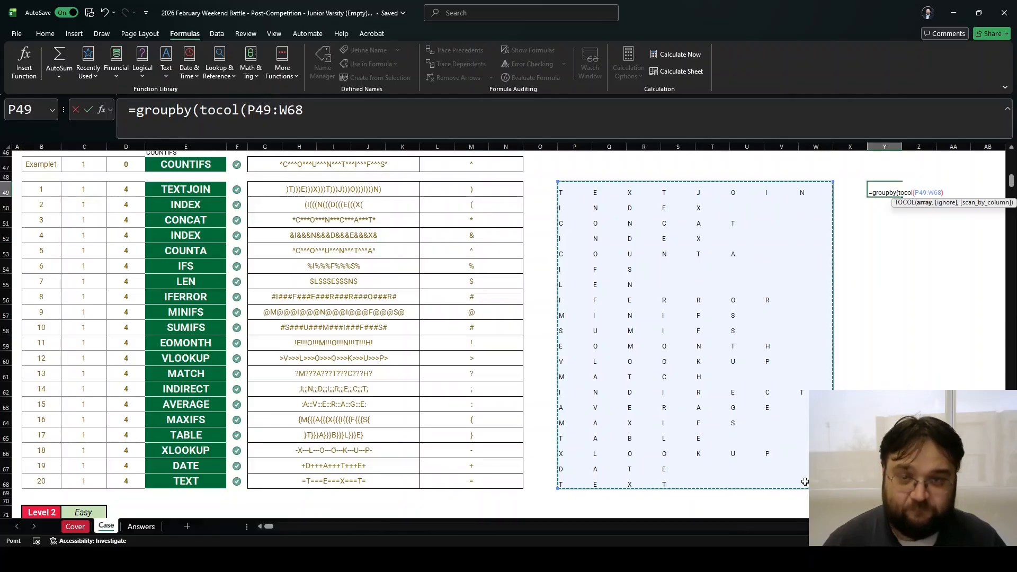
type(")")
left_click(312, 110)
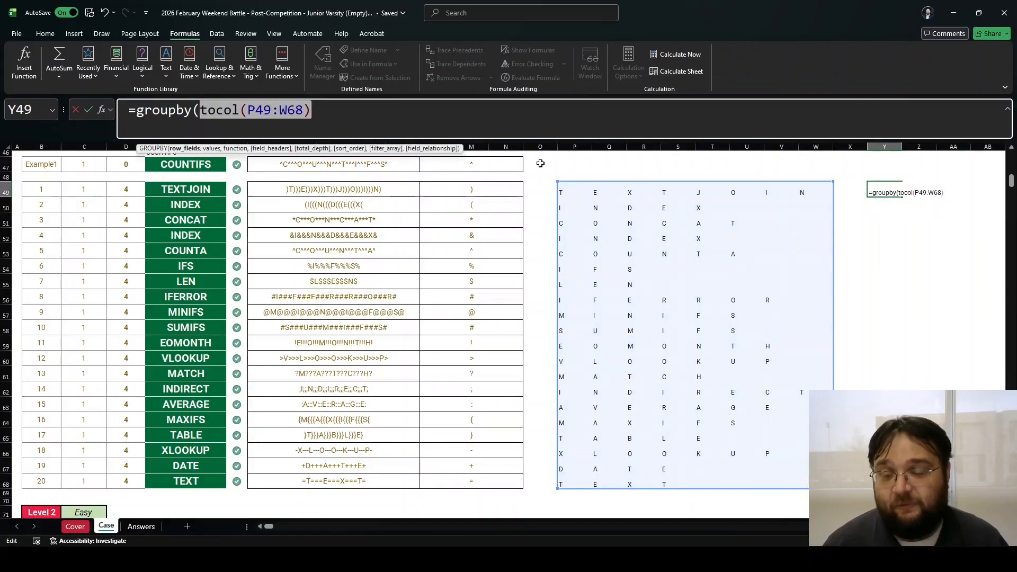
type(",")
key("ctrl+v")
type(",cou")
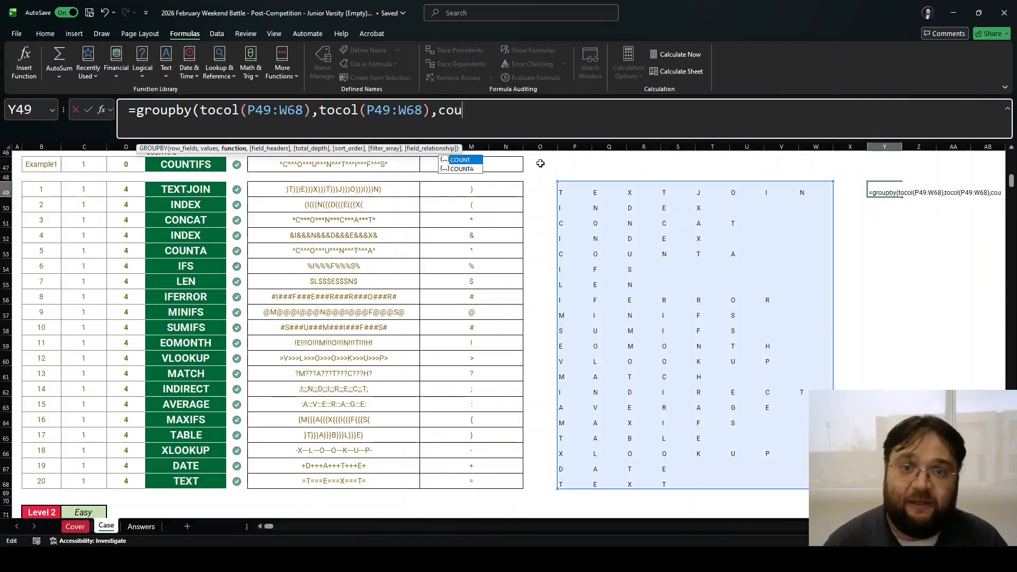
type("nta,,,")
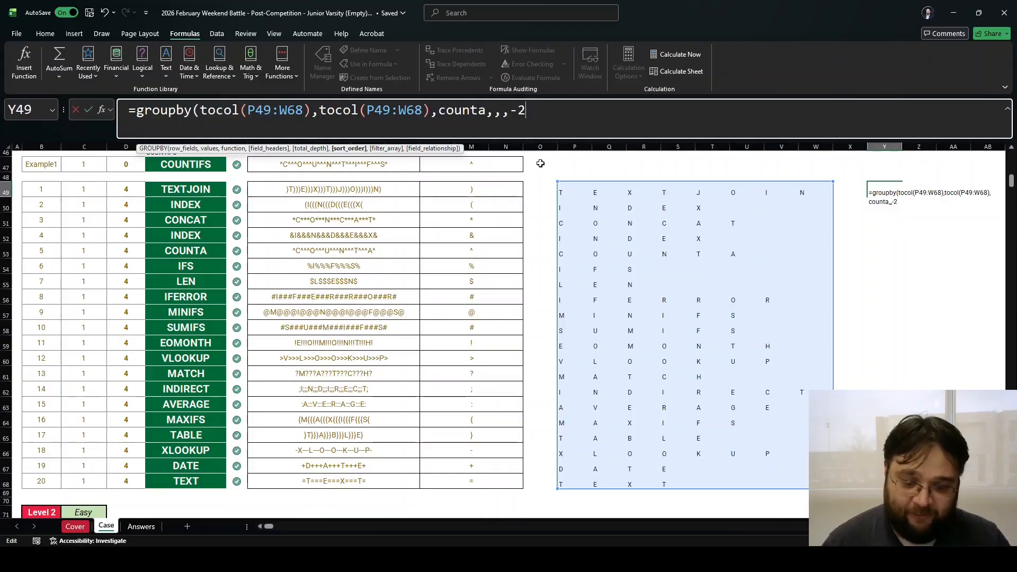
key("Return")
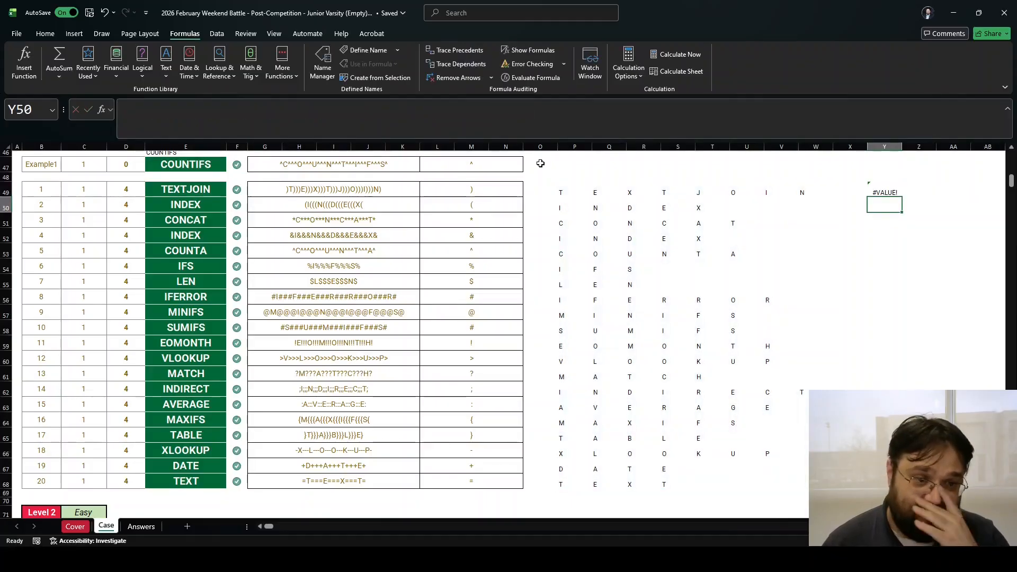
Set the ignore argument to 3 in both TOCOL functions of the Y49 formula to skip blanks and errors.
key("Up")
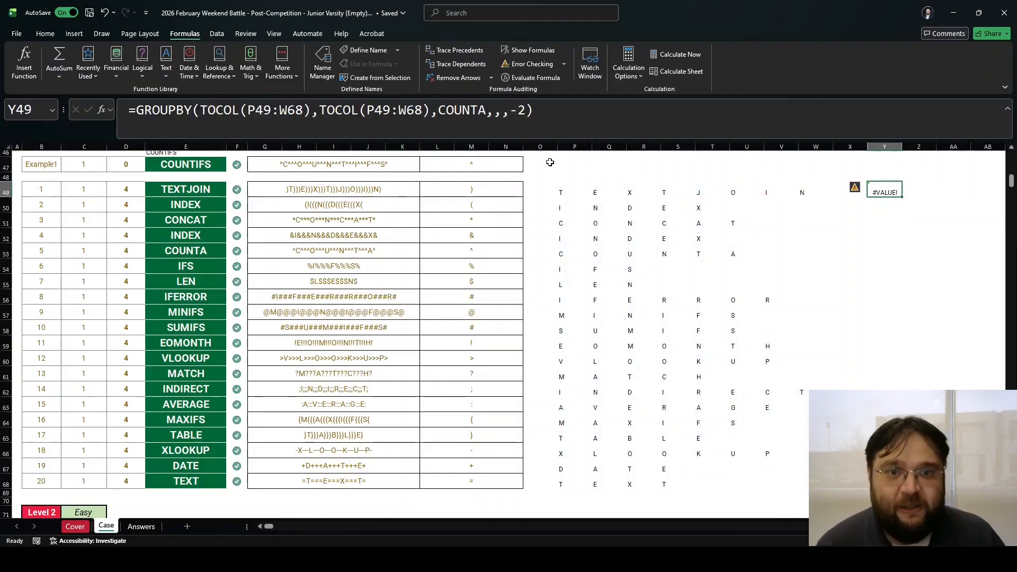
left_click(528, 119)
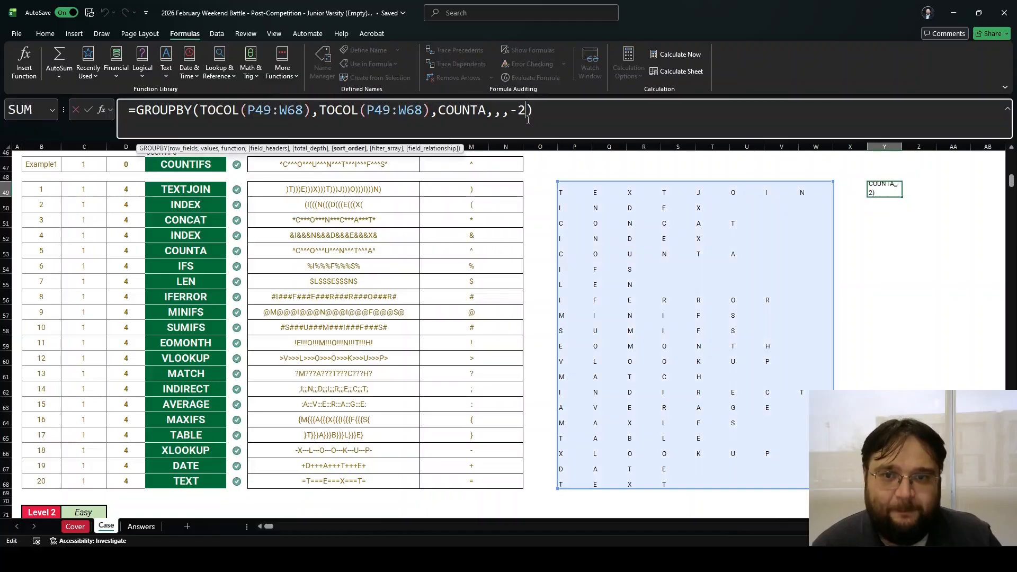
left_click(306, 112)
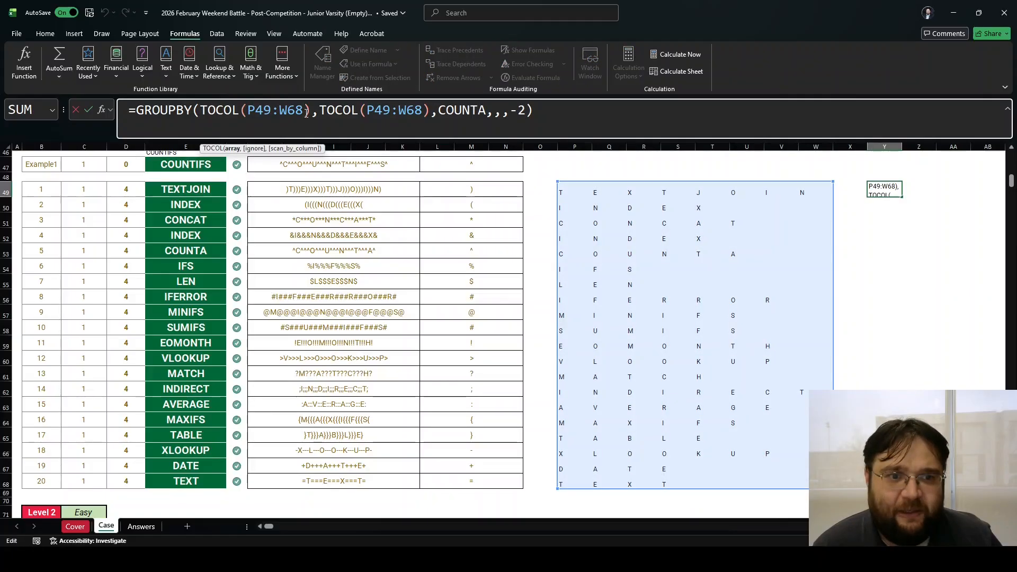
right_click(306, 113)
key("Escape")
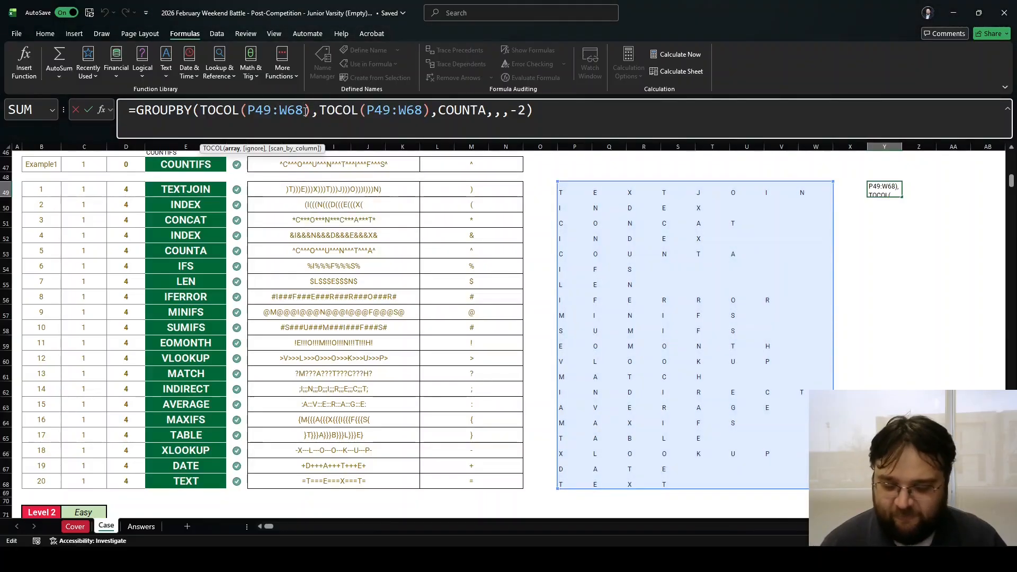
type(",3")
left_click(438, 112)
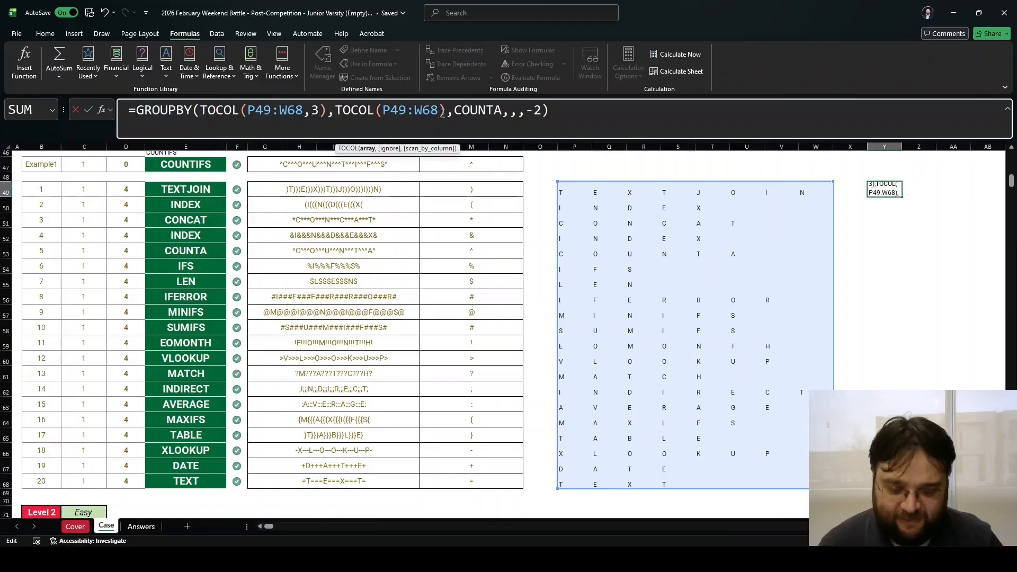
type(",3")
key("Return")
key("Up")
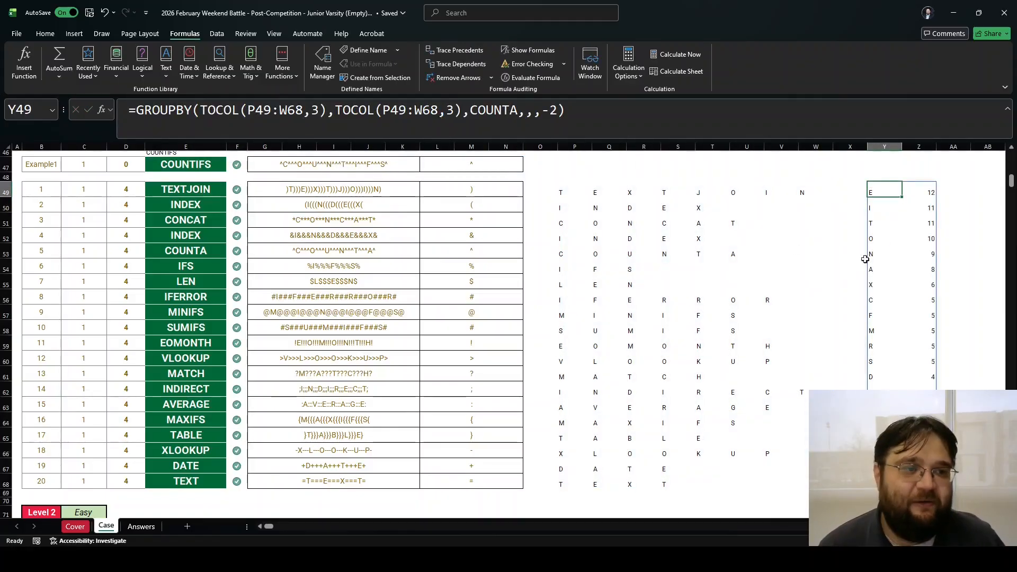
Enter the highest letter count from Z49, 12, as the Bonus 4 answer in E27.
left_click(922, 192)
scroll(631, 293, "up", 1)
scroll(631, 293, "up", 7)
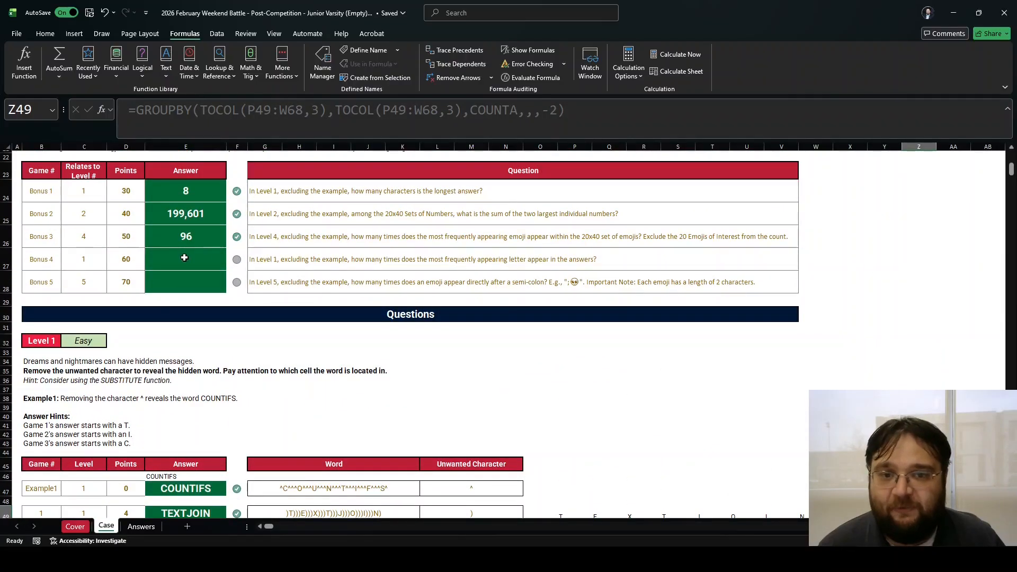
left_click(184, 258)
type("12")
key("Return")
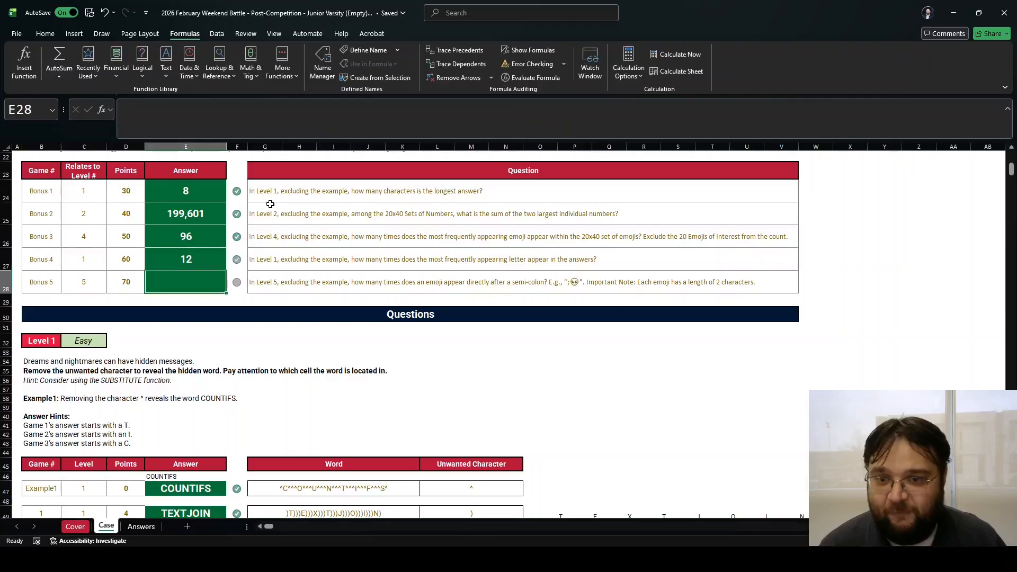
Read the Bonus 5 question in G28 and examine the Level 5 emojis and the Sets of Numbers strings starting in row 212.
left_click(265, 282)
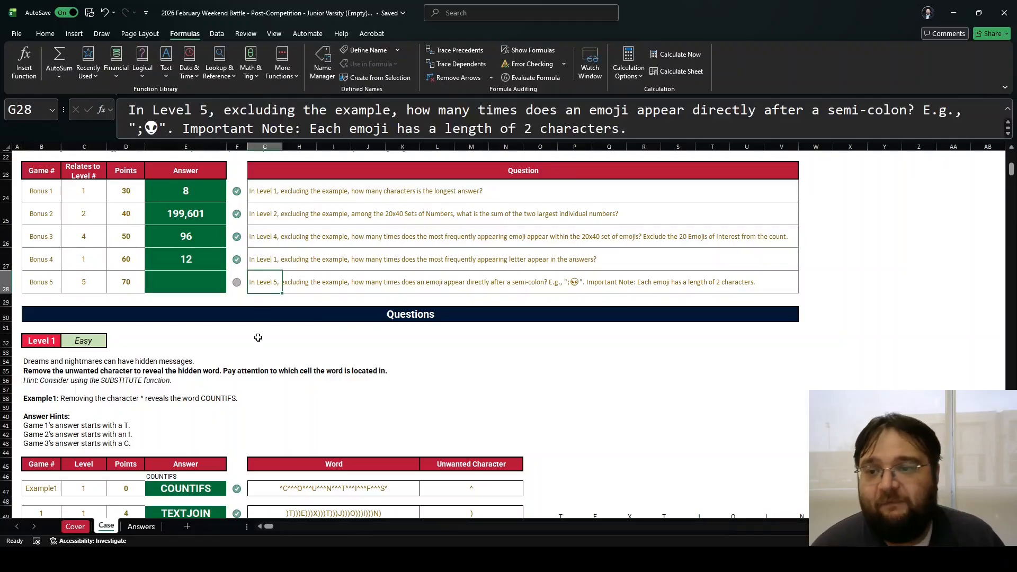
scroll(255, 347, "up", 1)
scroll(256, 348, "down", 1)
scroll(258, 349, "up", 1)
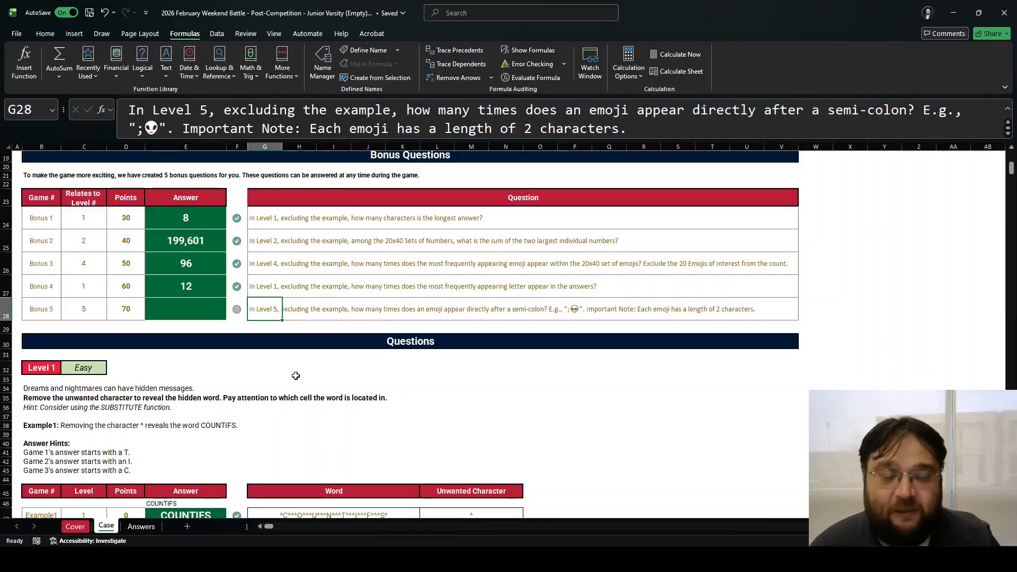
left_click_drag(1011, 168, 1010, 260)
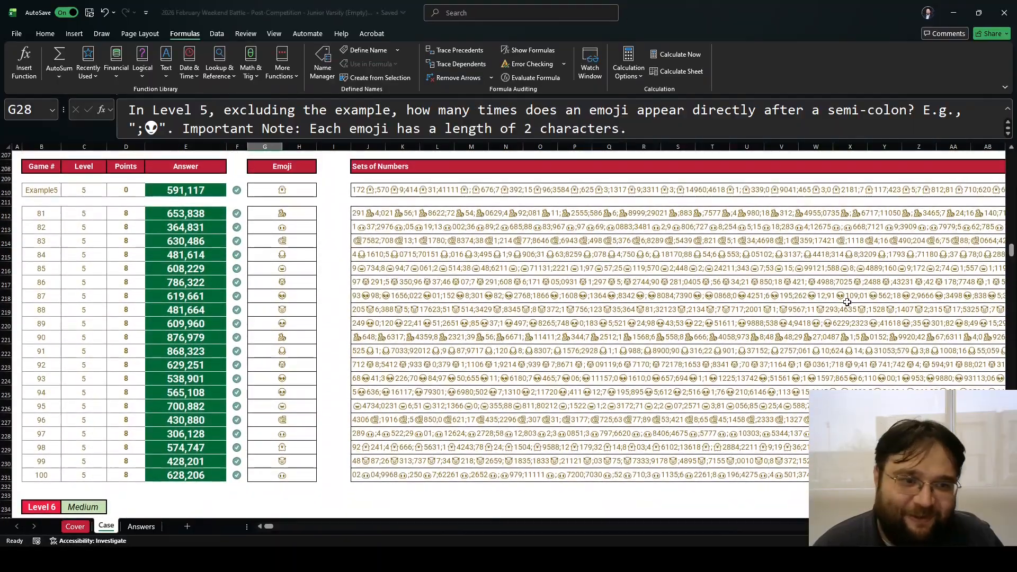
left_click(368, 212)
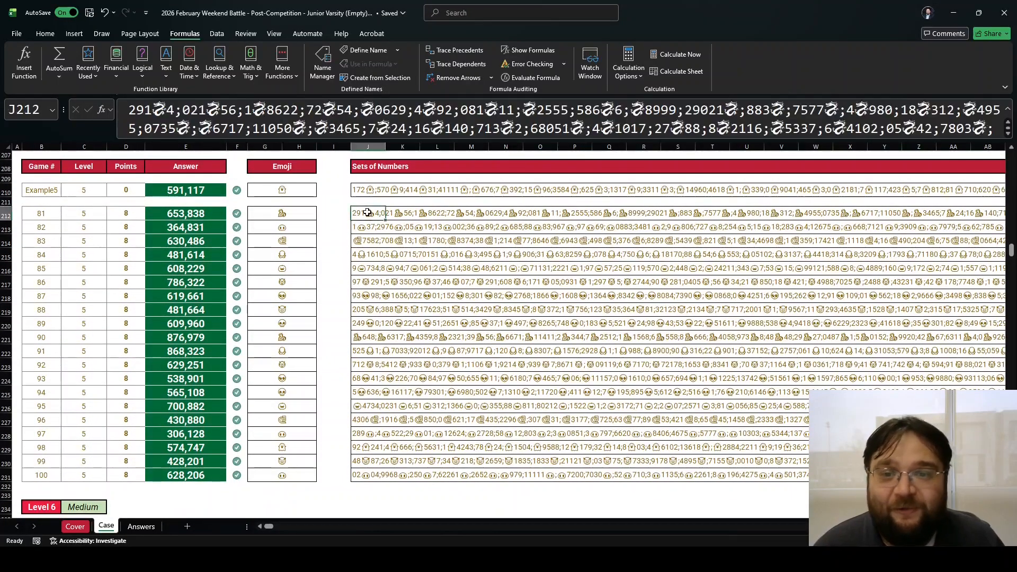
left_click(413, 214)
left_click_drag(371, 215, 374, 392)
left_click_drag(437, 212, 428, 475)
left_click(439, 213)
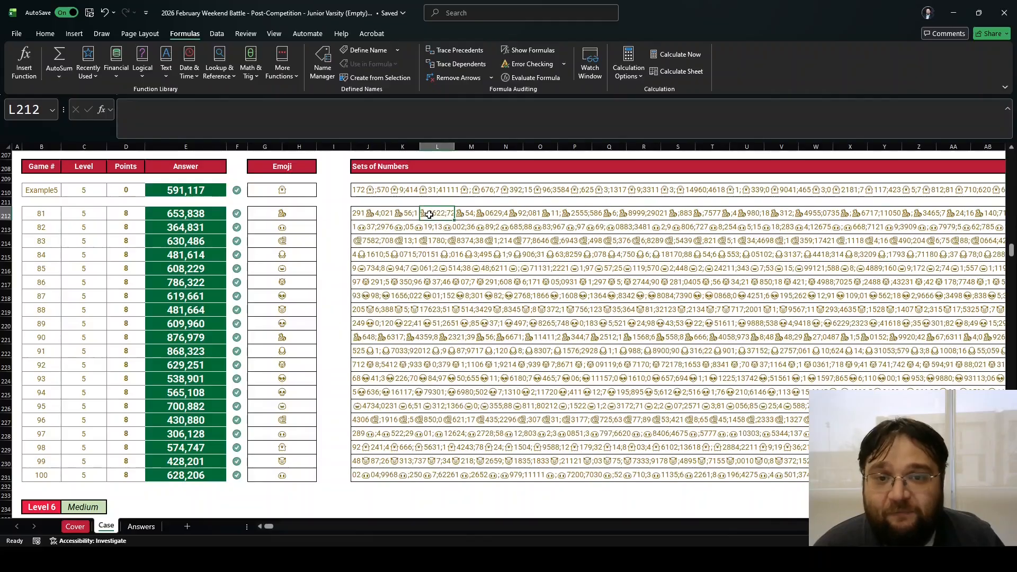
left_click(281, 213)
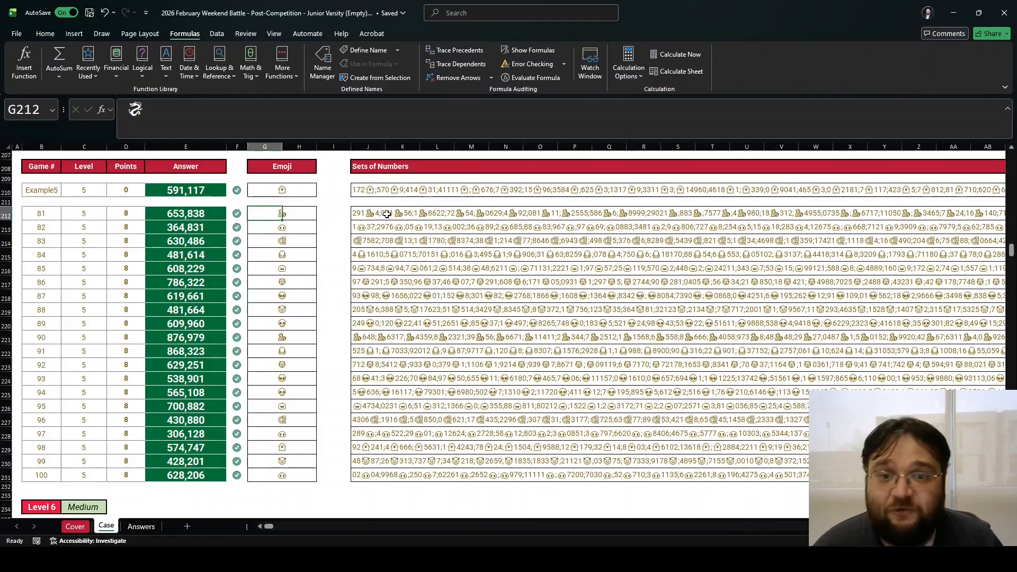
left_click(424, 217)
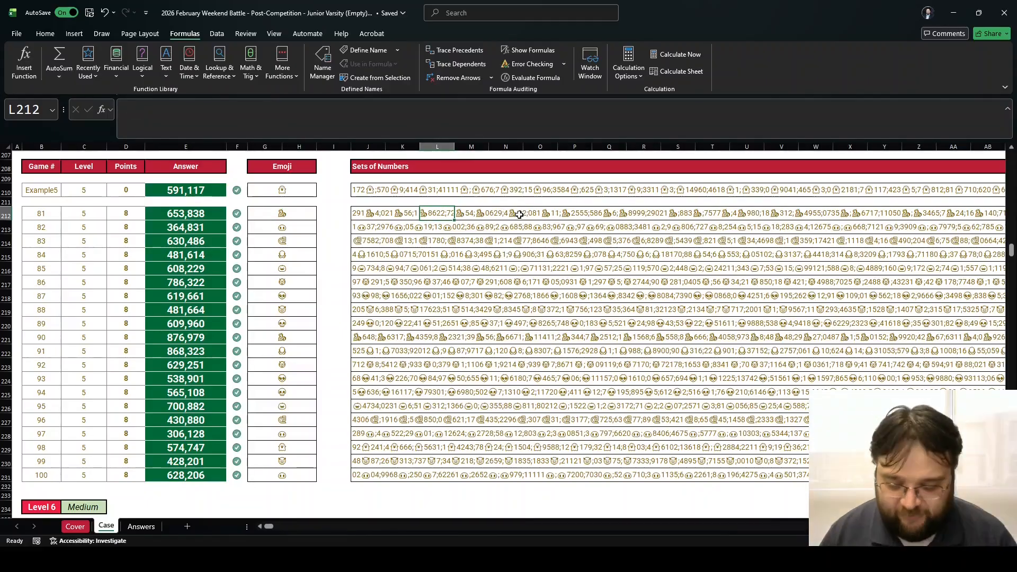
Begin a formula in L212 with the length of the J212 string, LEN(J212).
type("=len(")
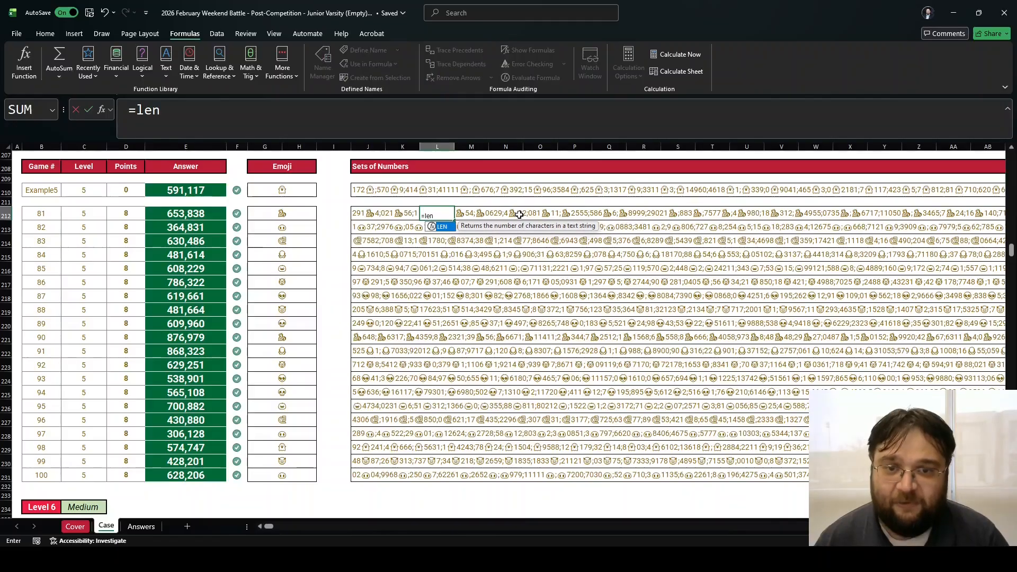
key("Left")
key("Left")
type(")")
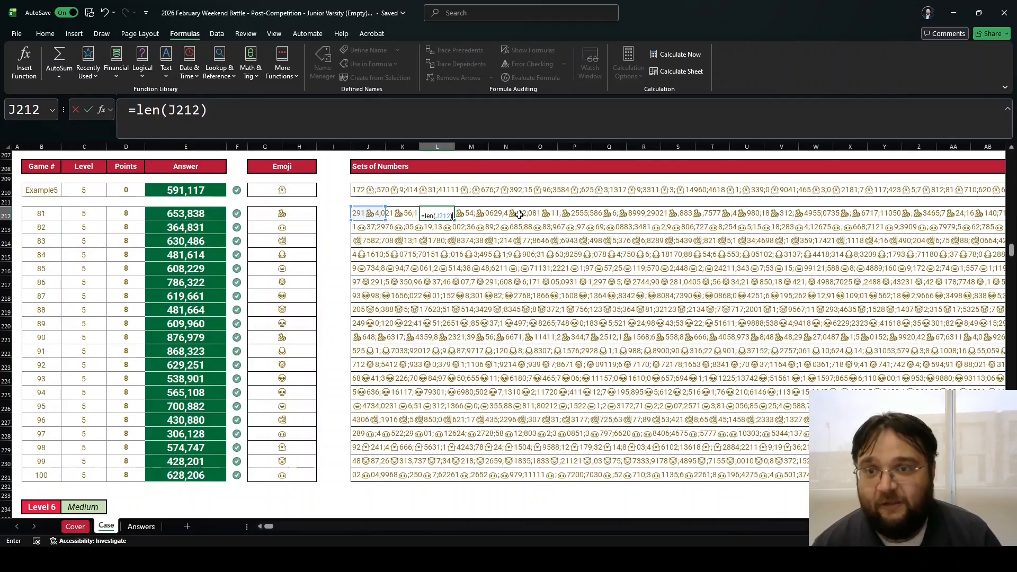
Complete the L212 formula by subtracting LEN(SUBSTITUTE(J212,":"&G212,"")), the string's length without each colon-plus-emoji pair.
type("-len(")
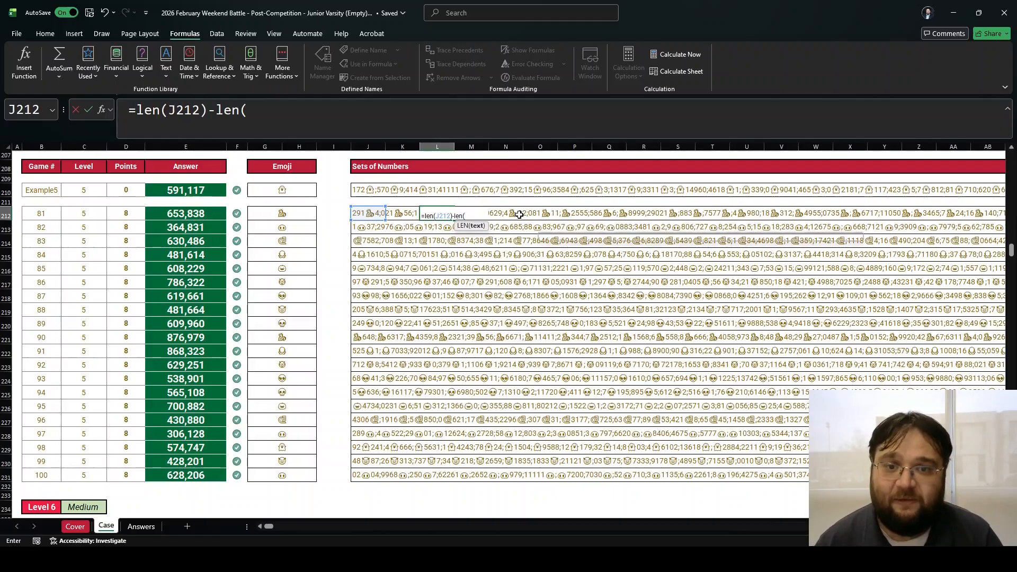
type("substitute(")
key("Left")
key("Left")
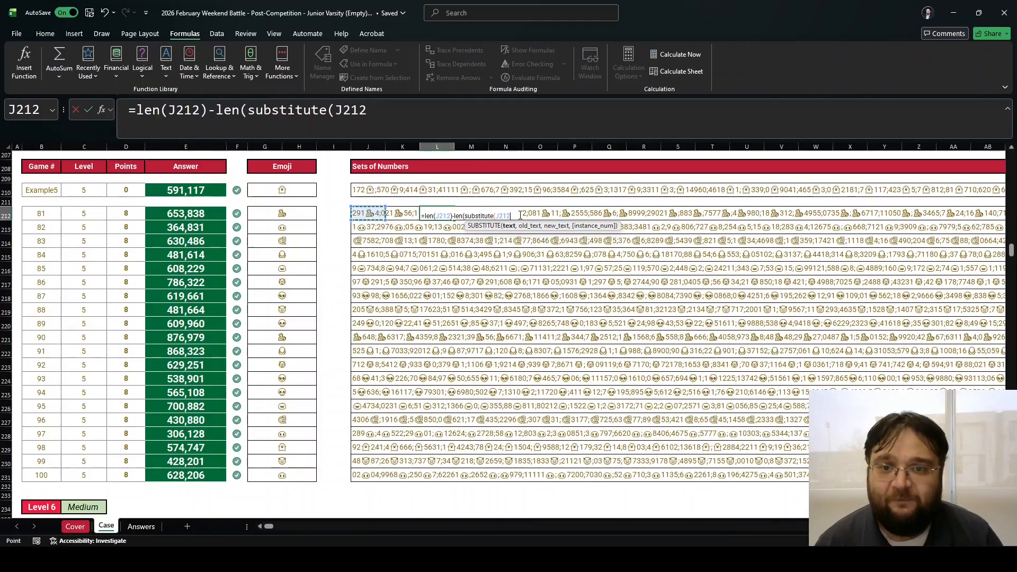
type(",")
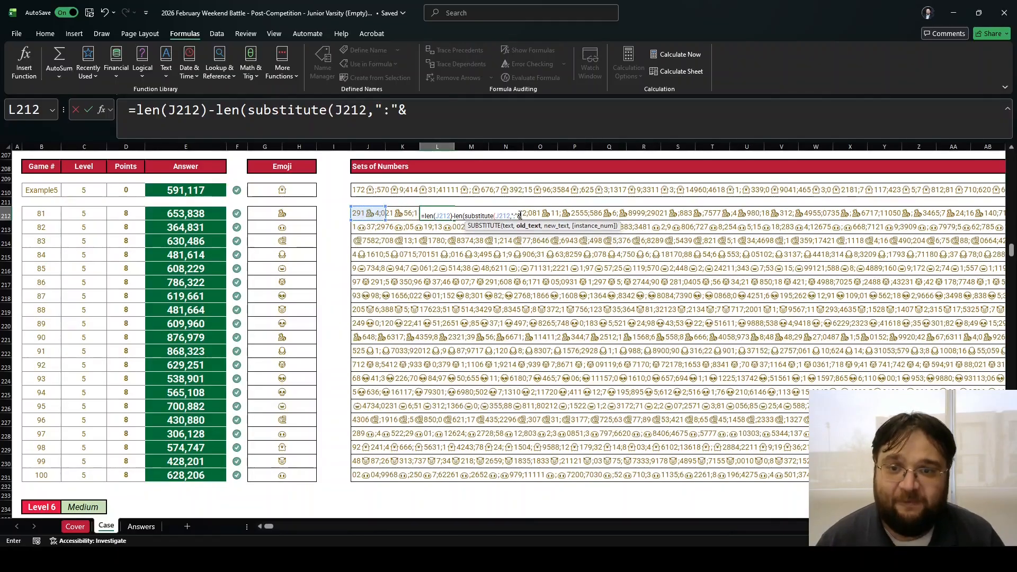
type("\":\"&")
key("Left")
key("Left")
key("Left")
key("Left")
key("Left")
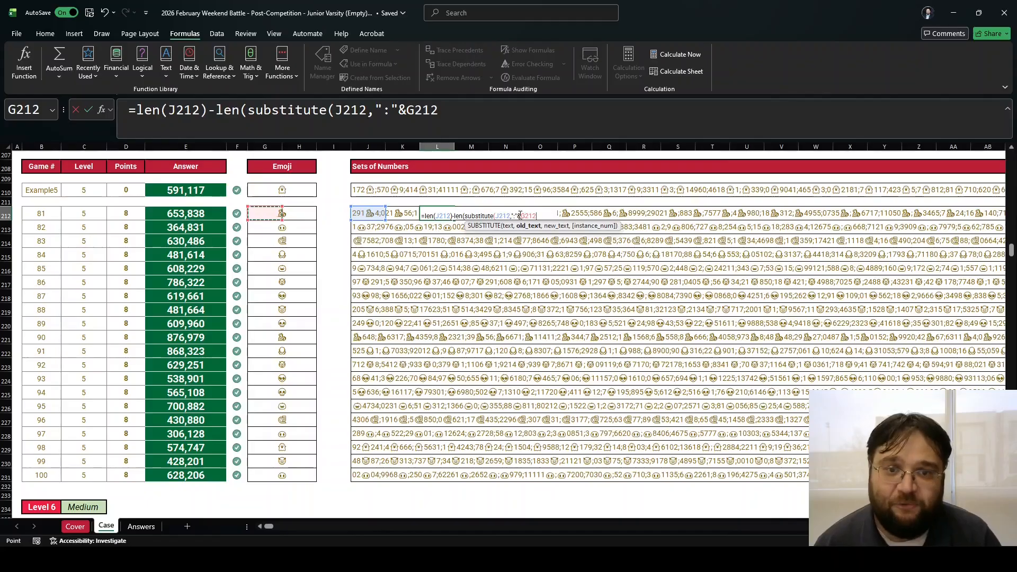
type(",")
key("BackSpace")
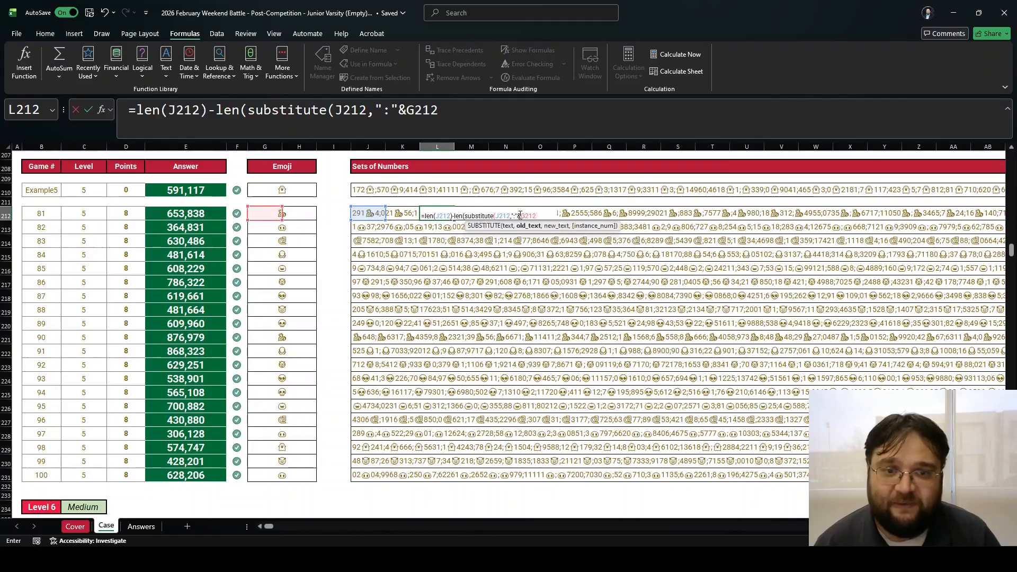
type(",\"\"))")
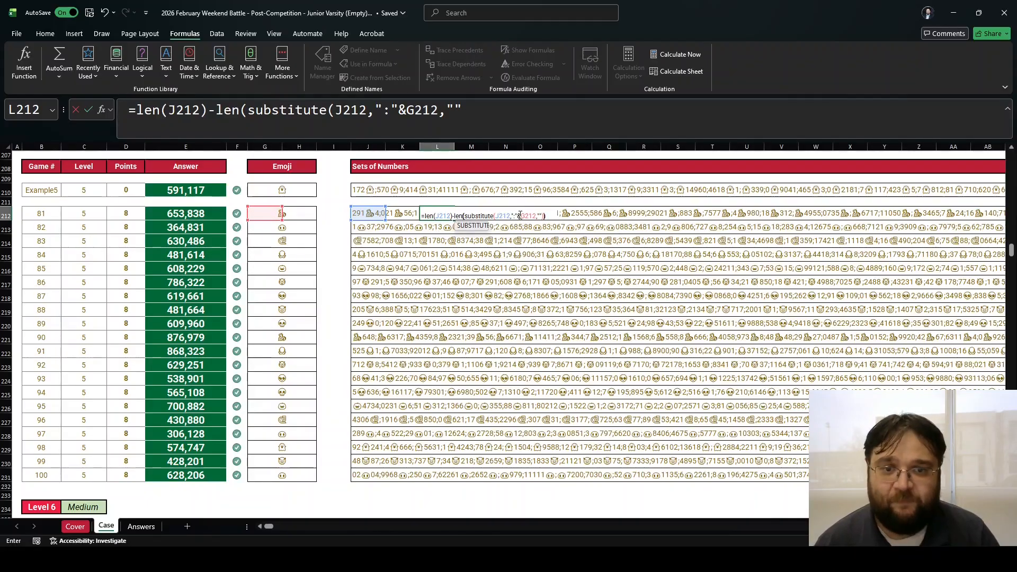
key("Return")
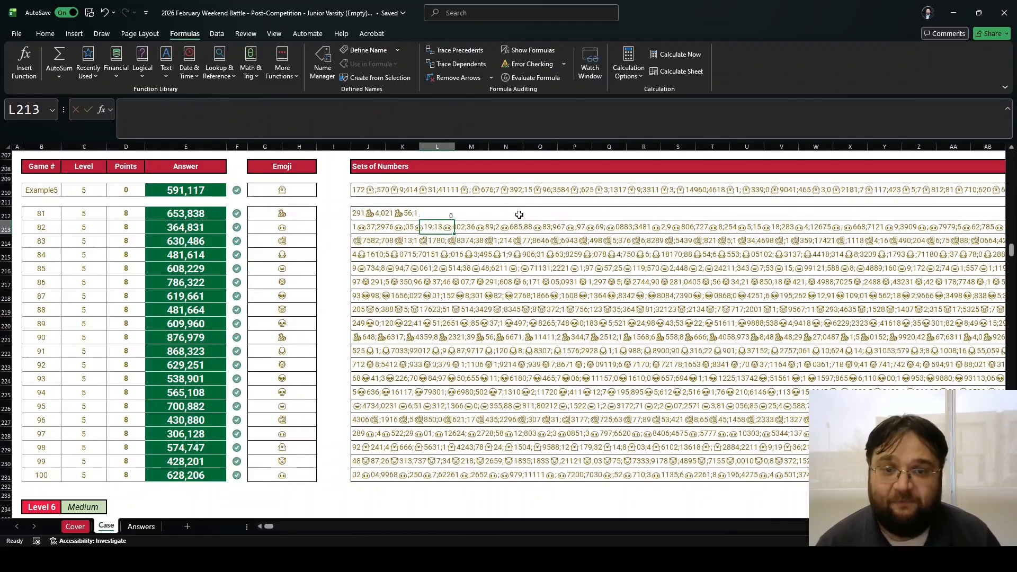
Copy the L212 formula down through L231 for all Level 5 games.
key("Up")
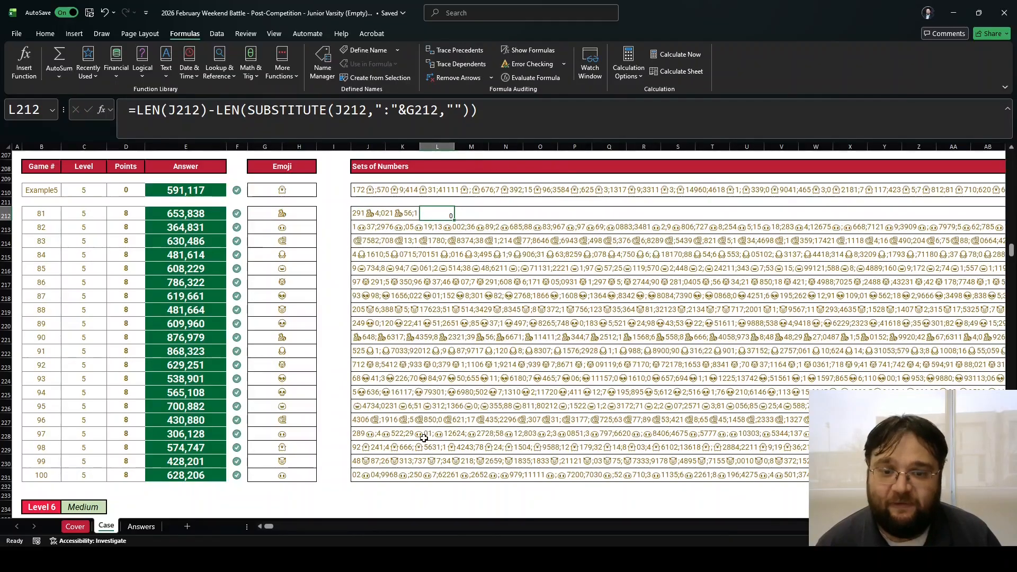
key("ctrl+c")
left_click(438, 476, "shift")
key("ctrl+v")
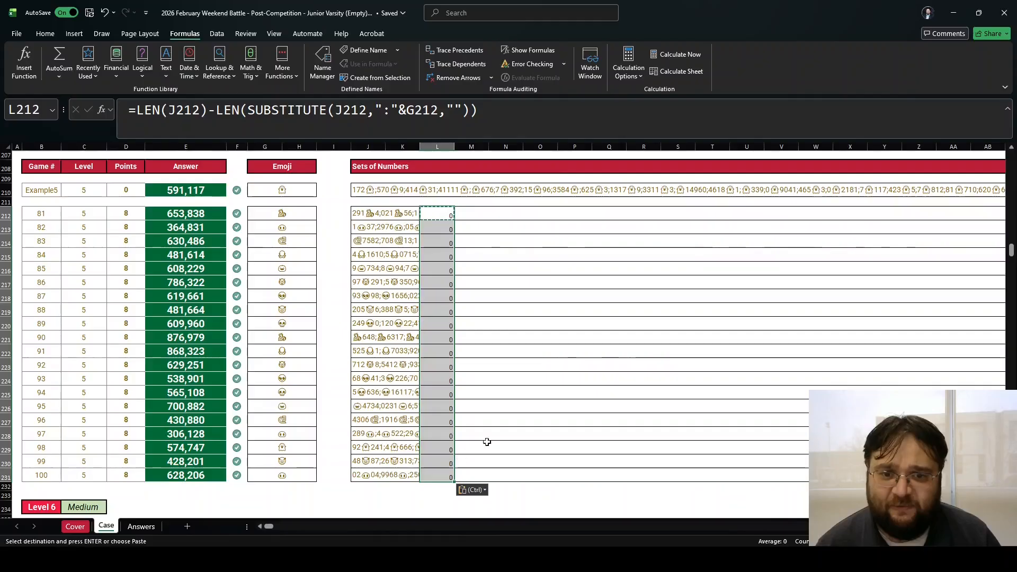
Replace the colon with a semicolon in the L212 SUBSTITUTE text and refill the formula down to L231.
left_click(432, 216)
left_click_drag(383, 111, 391, 112)
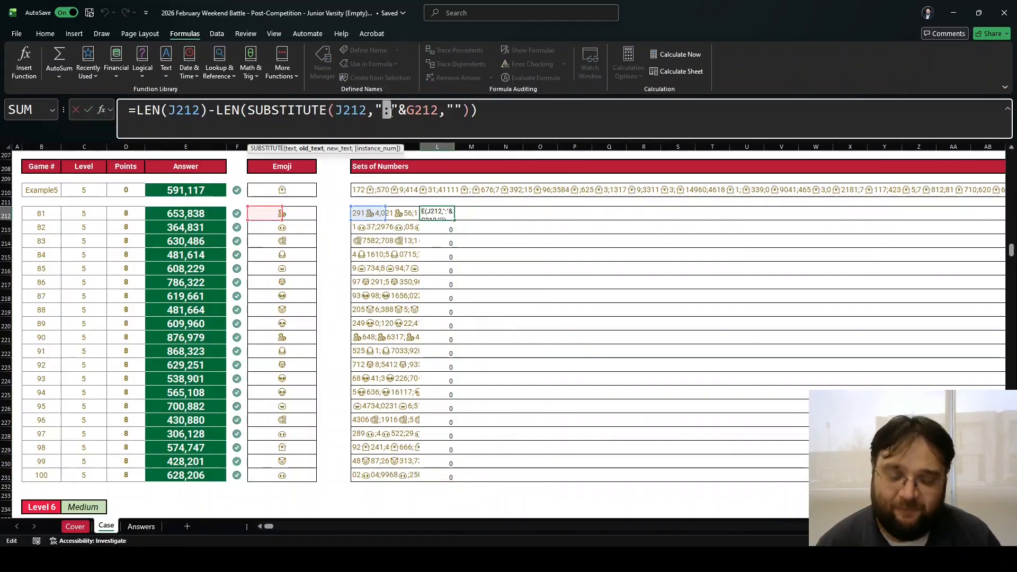
type(";")
key("ctrl+Return")
key("ctrl+c")
key("ctrl+shift+Down")
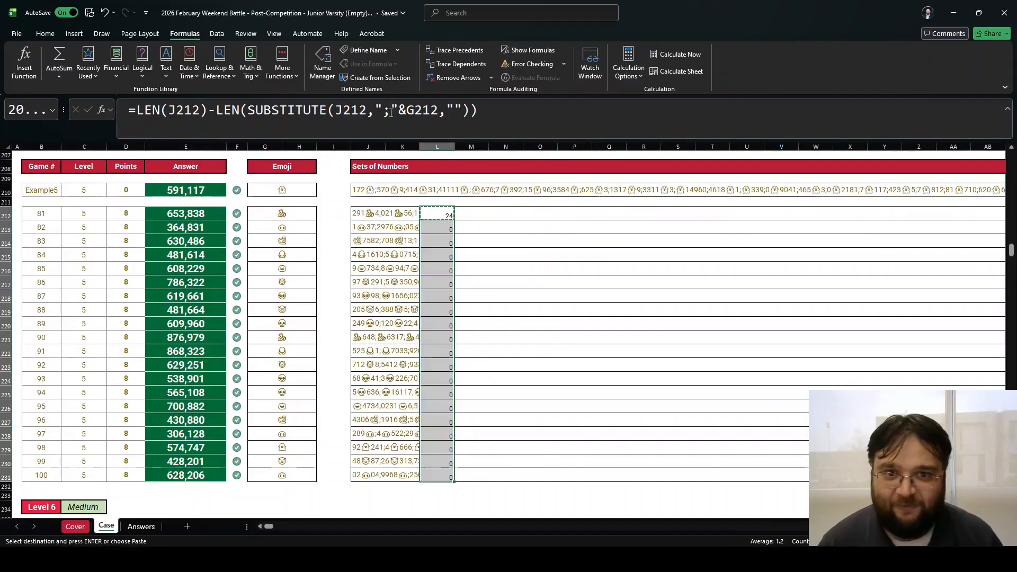
key("ctrl+v")
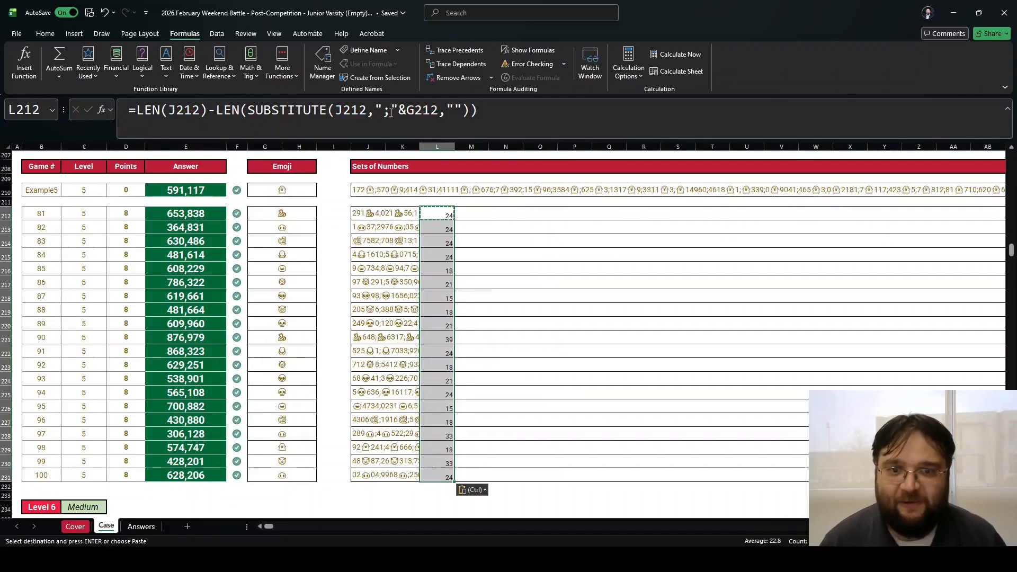
Examine the filled length differences in column L and the emoji in G212.
left_click(435, 222)
left_click(433, 243)
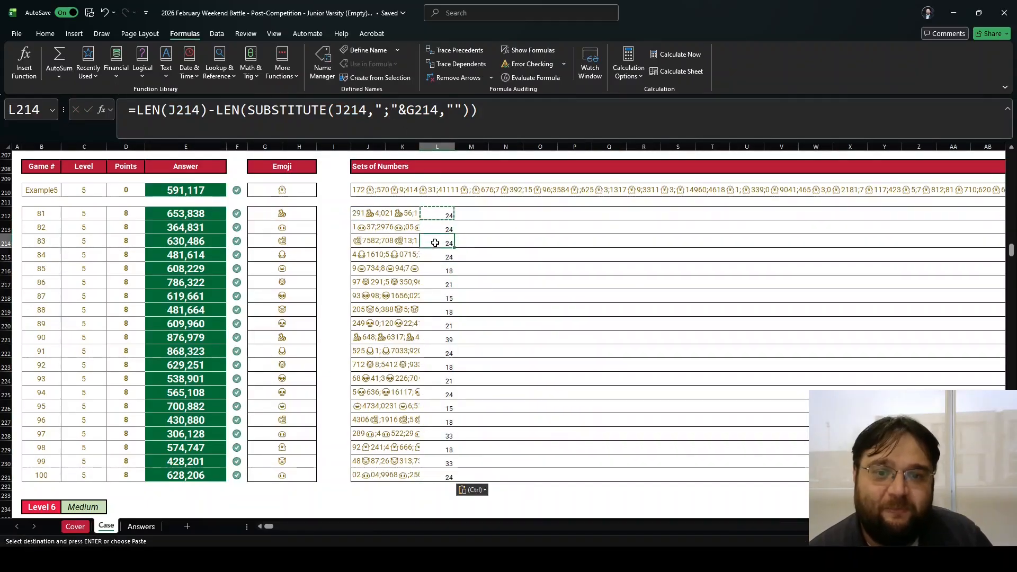
left_click(441, 280)
left_click(444, 311)
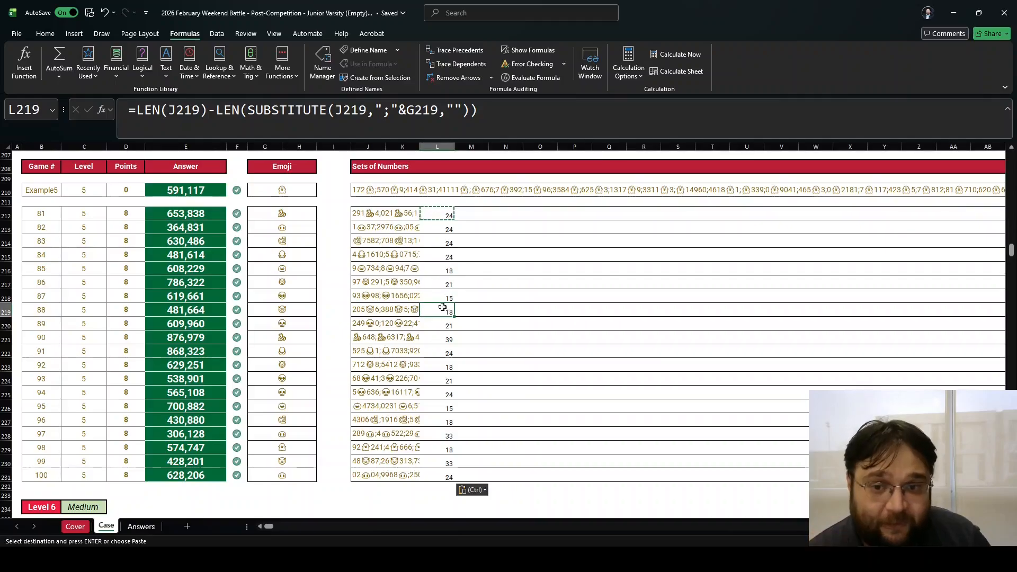
left_click(286, 213)
left_click(250, 214)
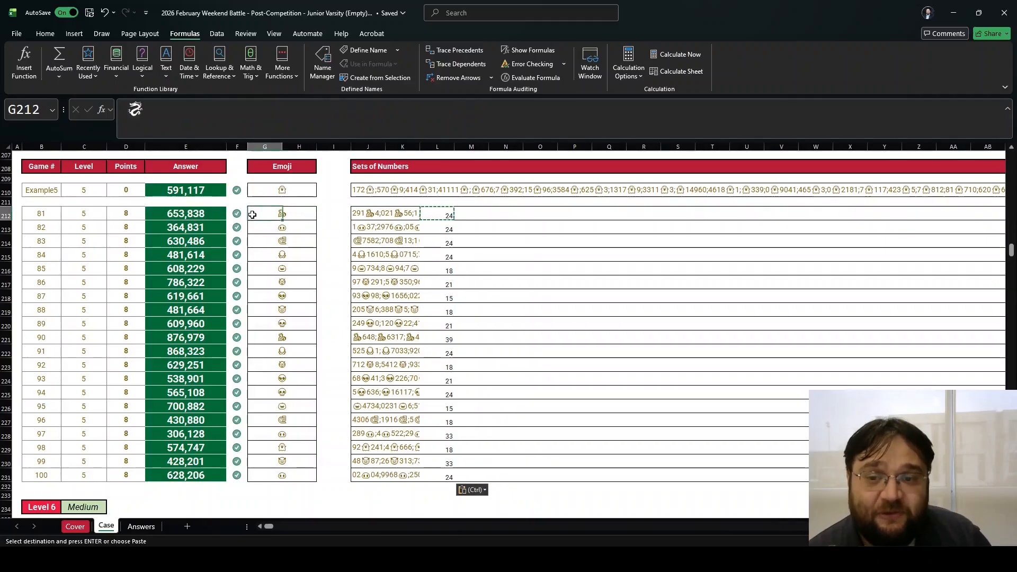
Wrap the L212 length difference in parentheses, divide it by 3, and refill the formula down to L231.
left_click(436, 213)
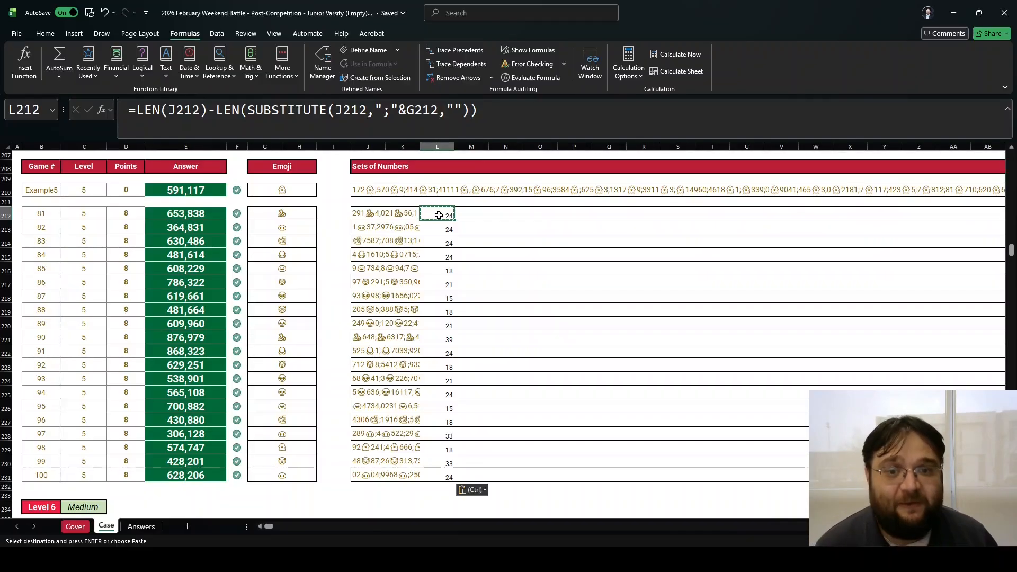
left_click(138, 112)
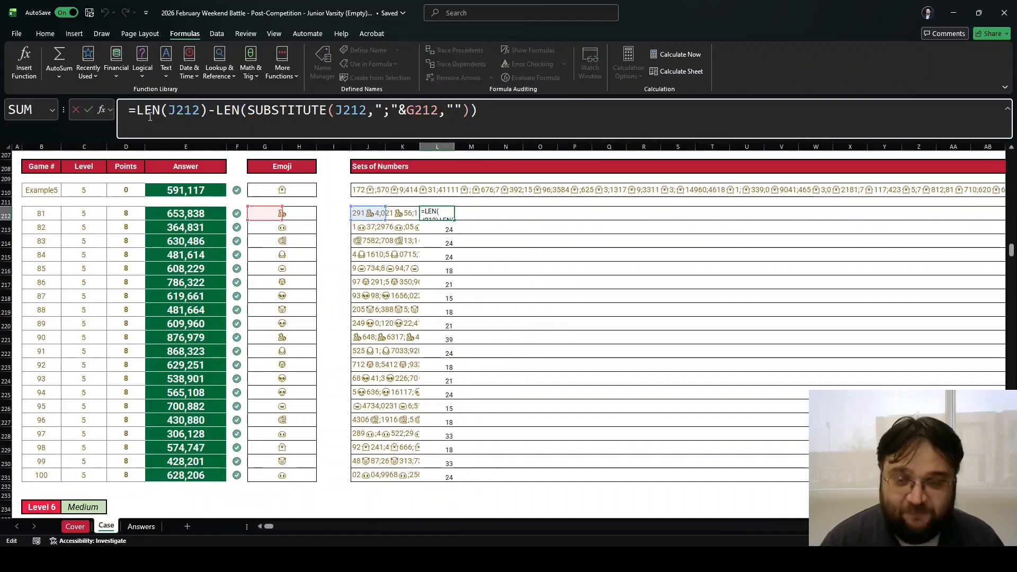
type("(")
left_click(517, 128)
type("/3")
key("Return")
key("Up")
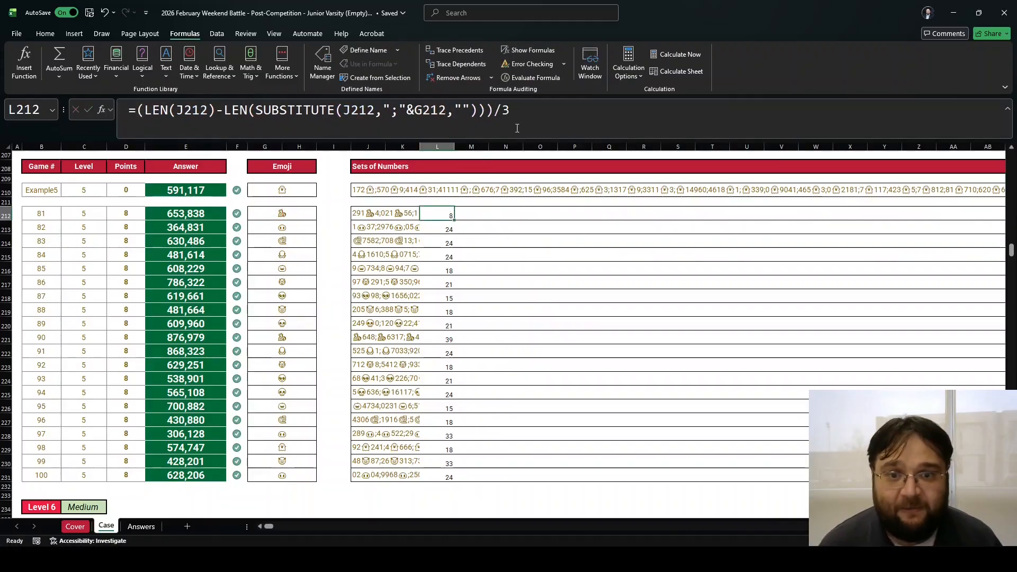
key("ctrl+c")
key("ctrl+shift+Down")
key("ctrl+v")
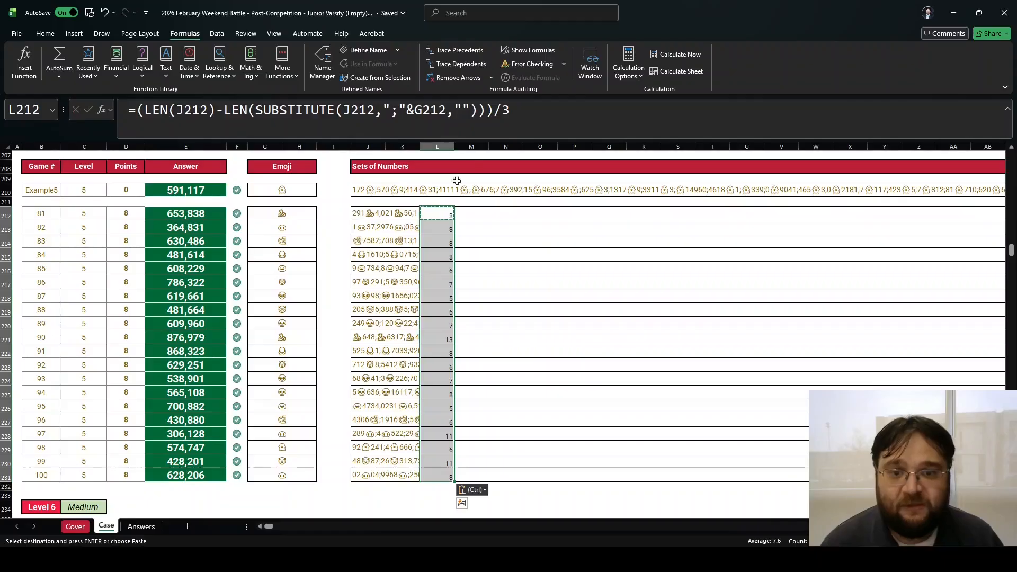
Check several counts in column L and total L212:L231 with a SUM formula in L232.
left_click(437, 215)
left_click(436, 269)
left_click(439, 337)
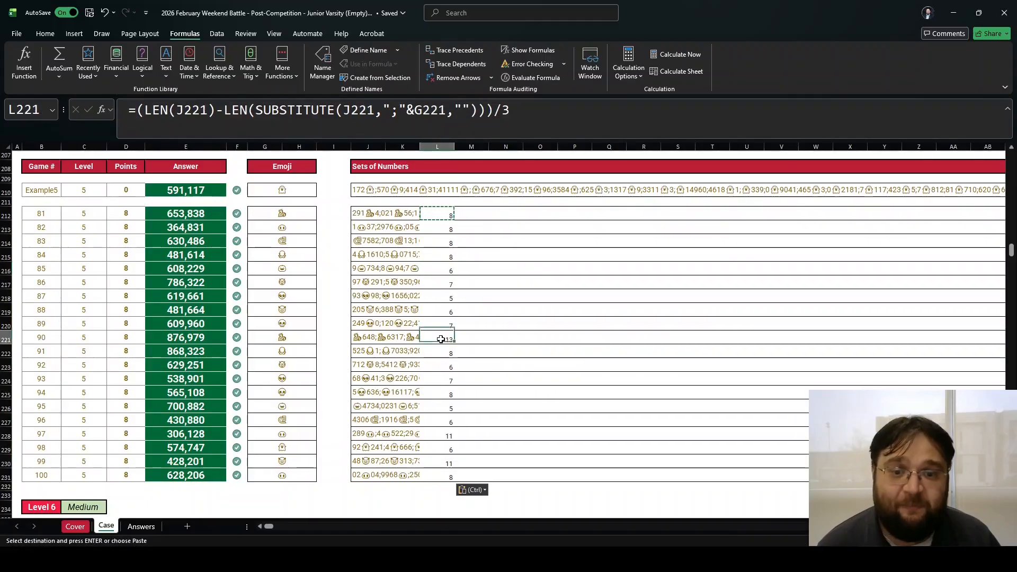
left_click(443, 488)
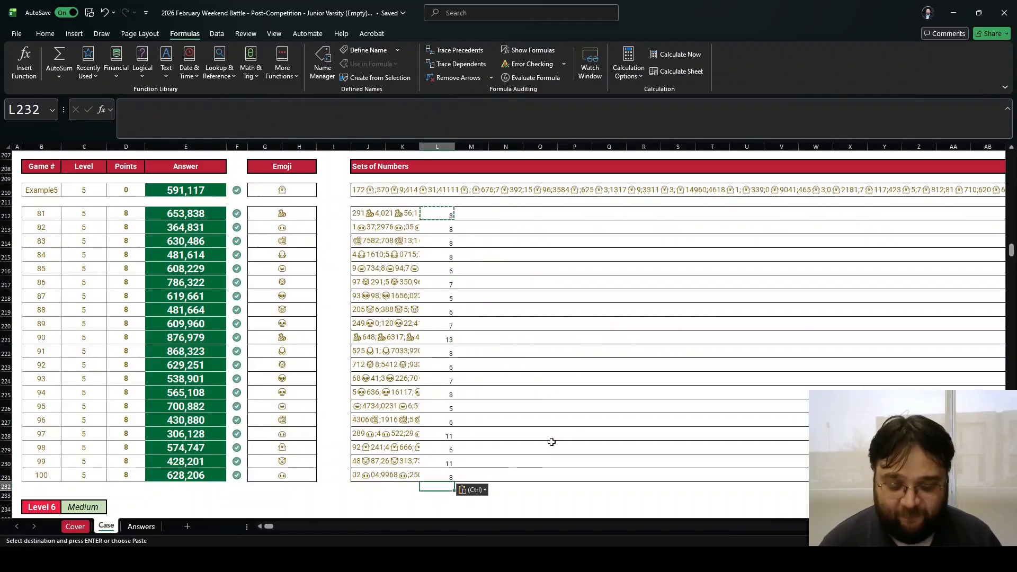
type("=sum(")
key("Up")
key("ctrl+shift+Up")
key("Return")
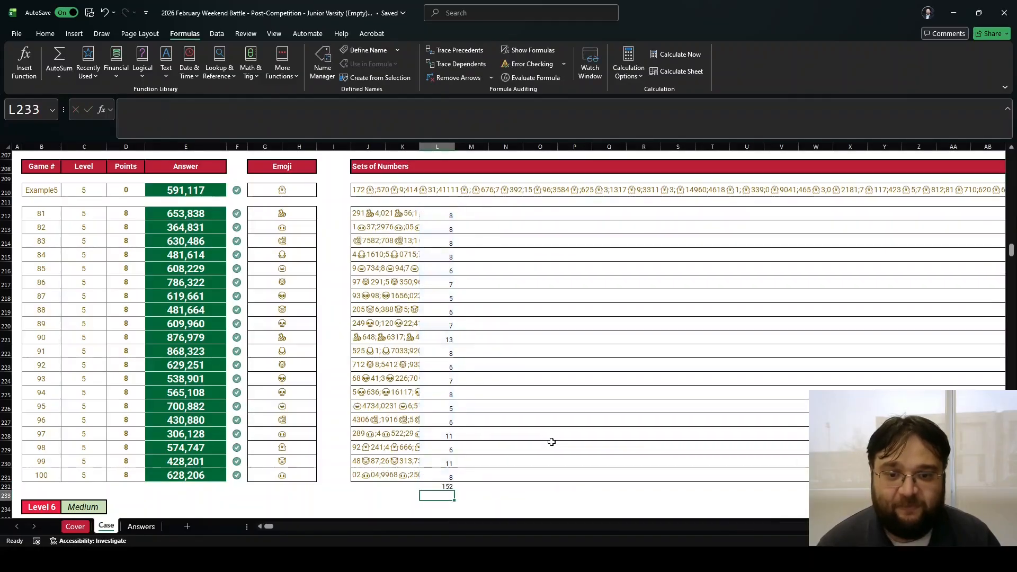
Enter the total from L232, 152, as the Bonus 5 answer in E28.
key("Up")
key("ctrl+c")
left_click_drag(1011, 250, 1014, 174)
left_click(193, 358)
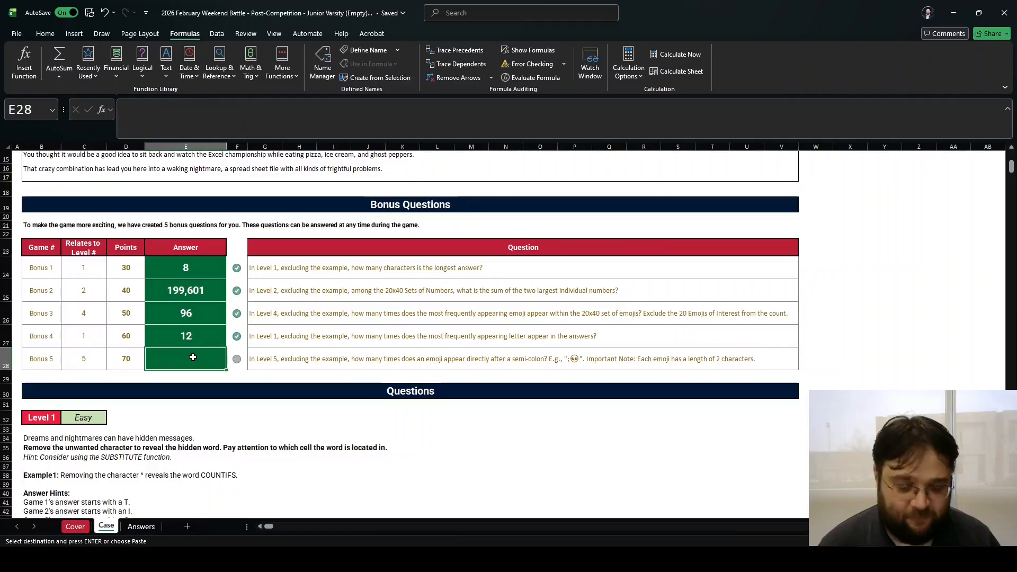
type("152")
key("Return")
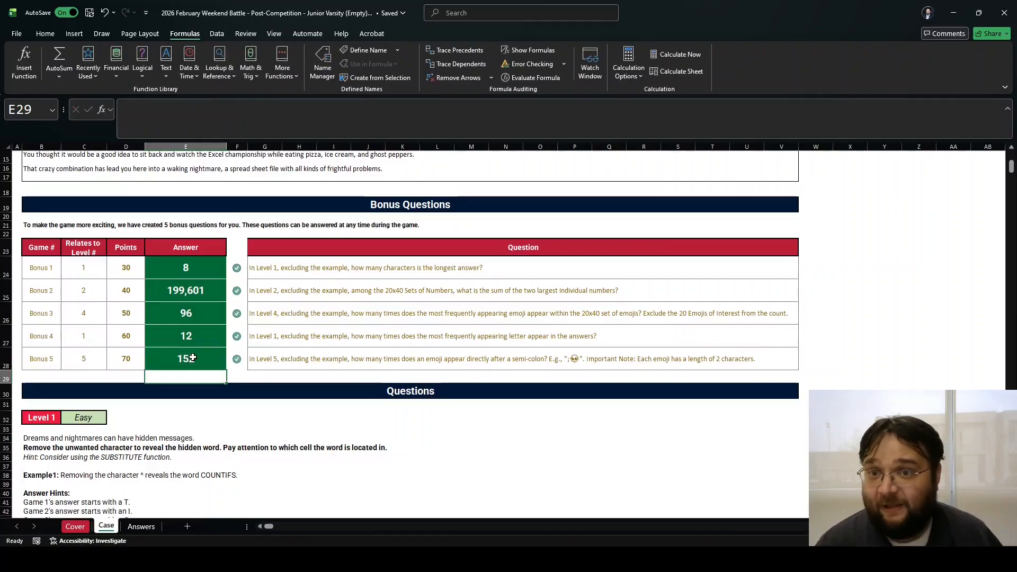